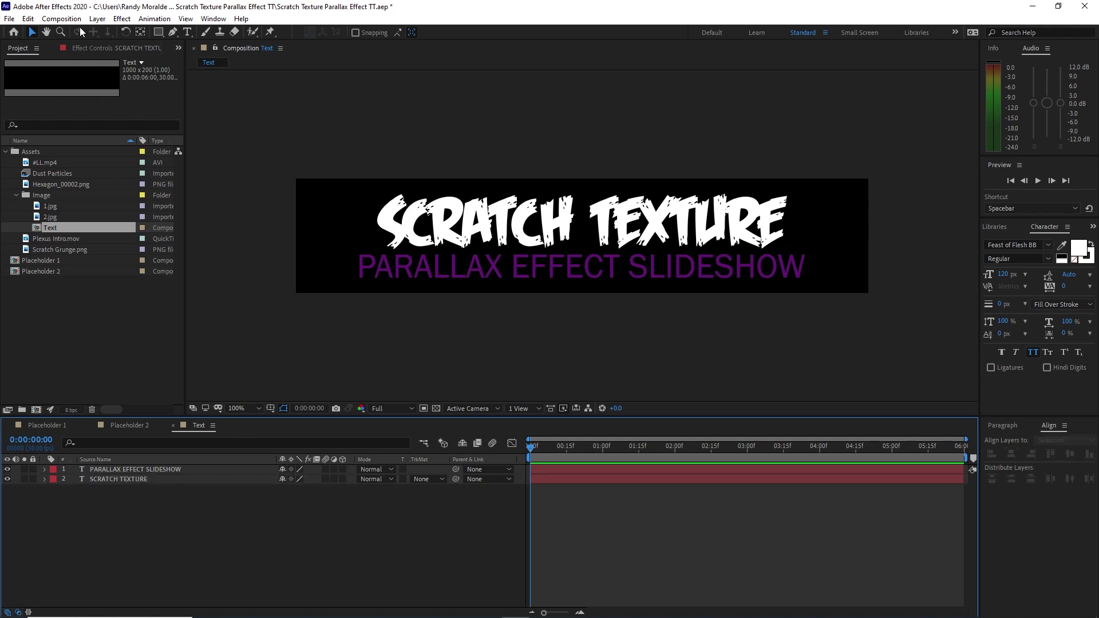
Create a new composition named Scratch with a width of 1920 px and a height of 1080 px
left_click(84, 32)
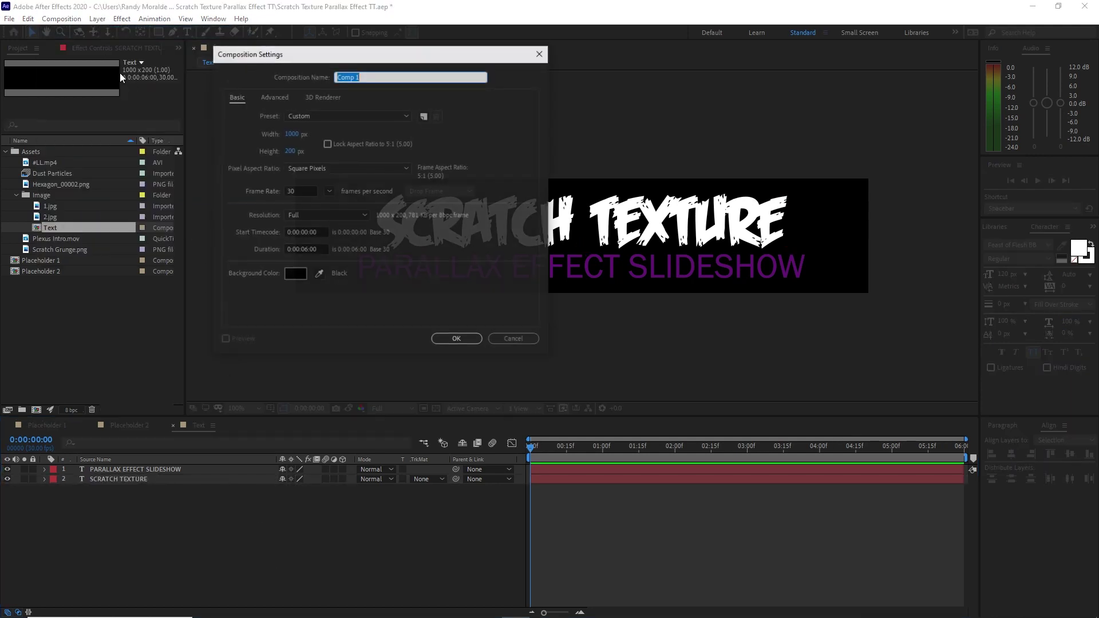
key("Caps_Lock")
type("S")
key("Caps_Lock")
type("cratc")
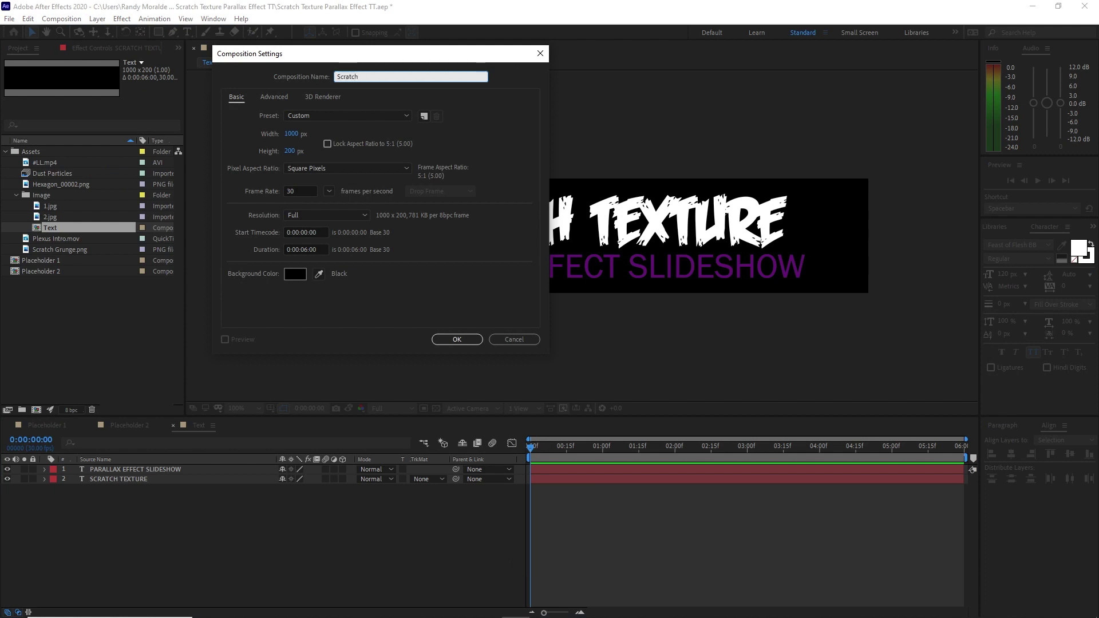
type("h")
left_click(291, 133)
type("1920")
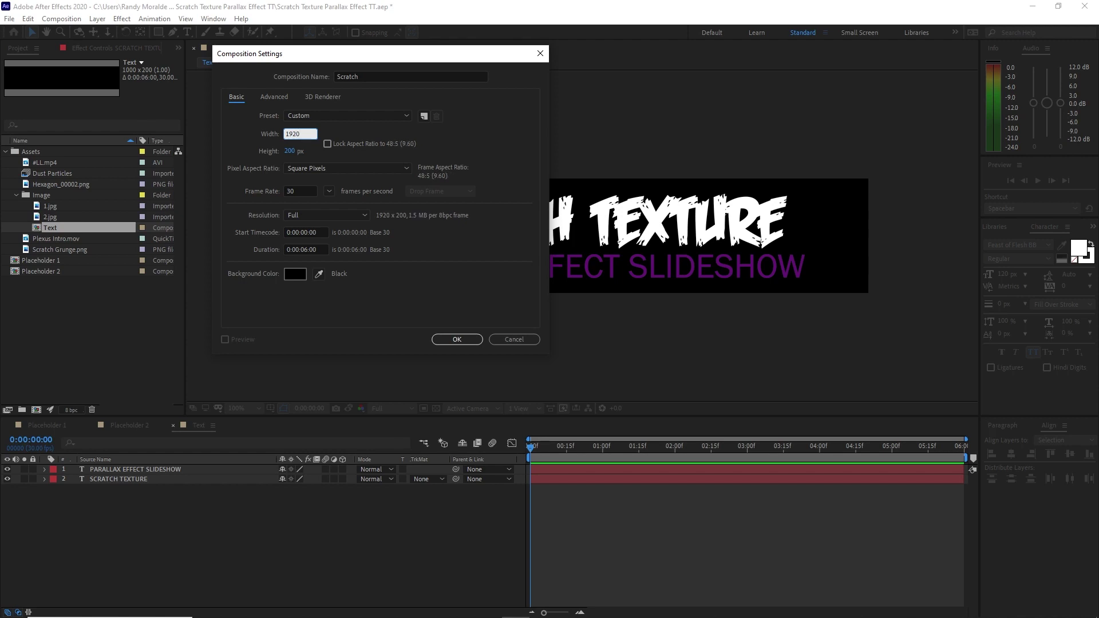
left_click(298, 153)
type("1080")
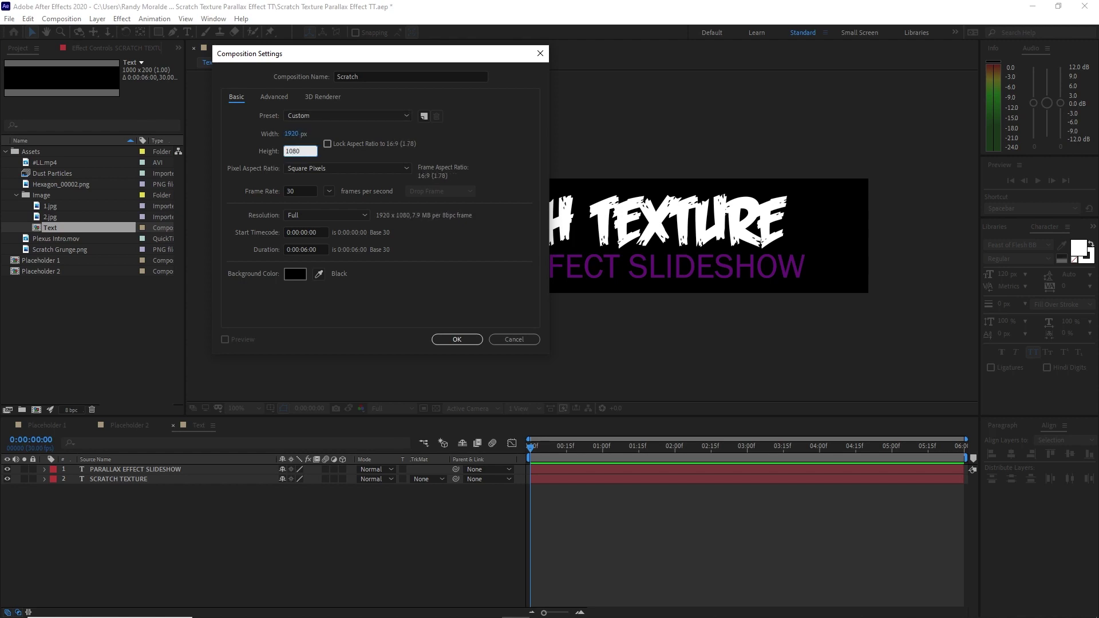
left_click(444, 340)
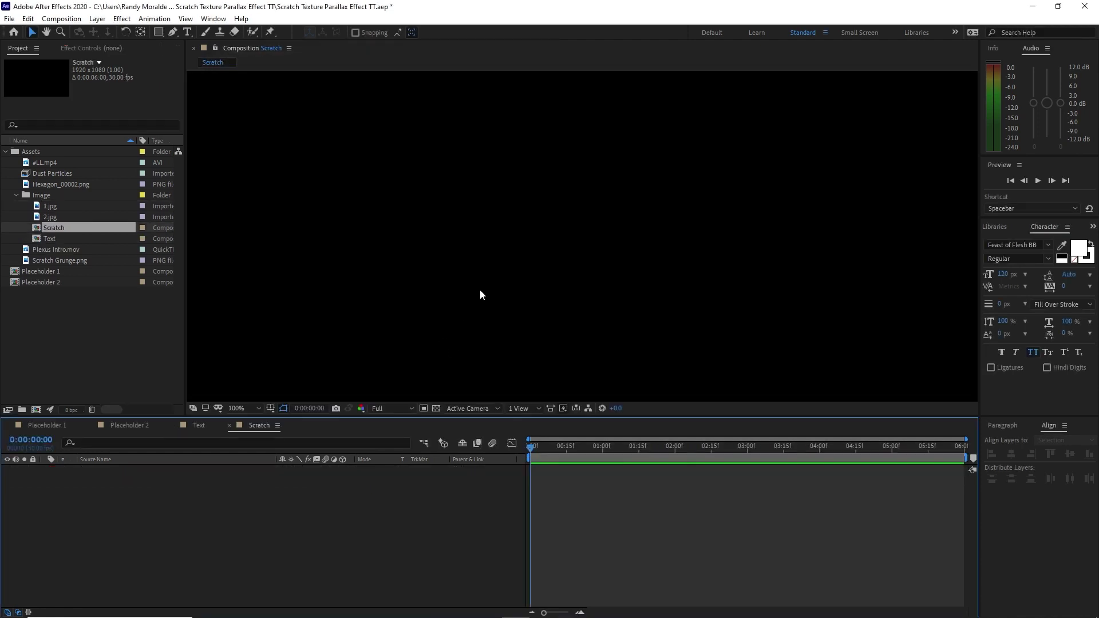
Move the Scratch and Text compositions out of the Image folder to the project's root level and collapse the Image folder
key("comma")
key("comma")
key("comma")
key("comma")
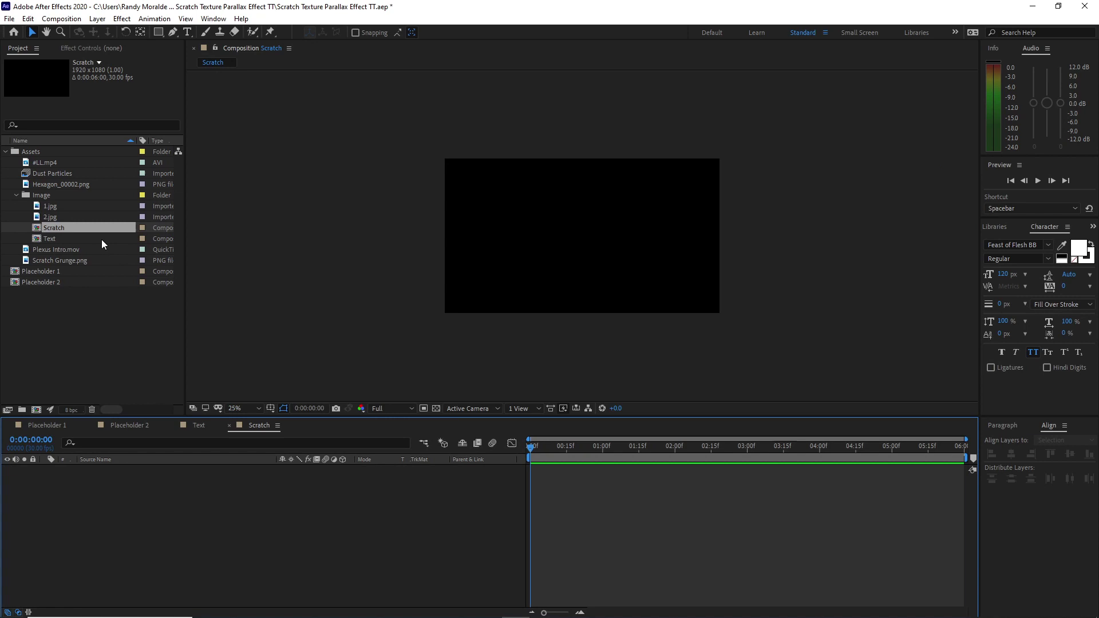
left_click_drag(88, 229, 96, 313)
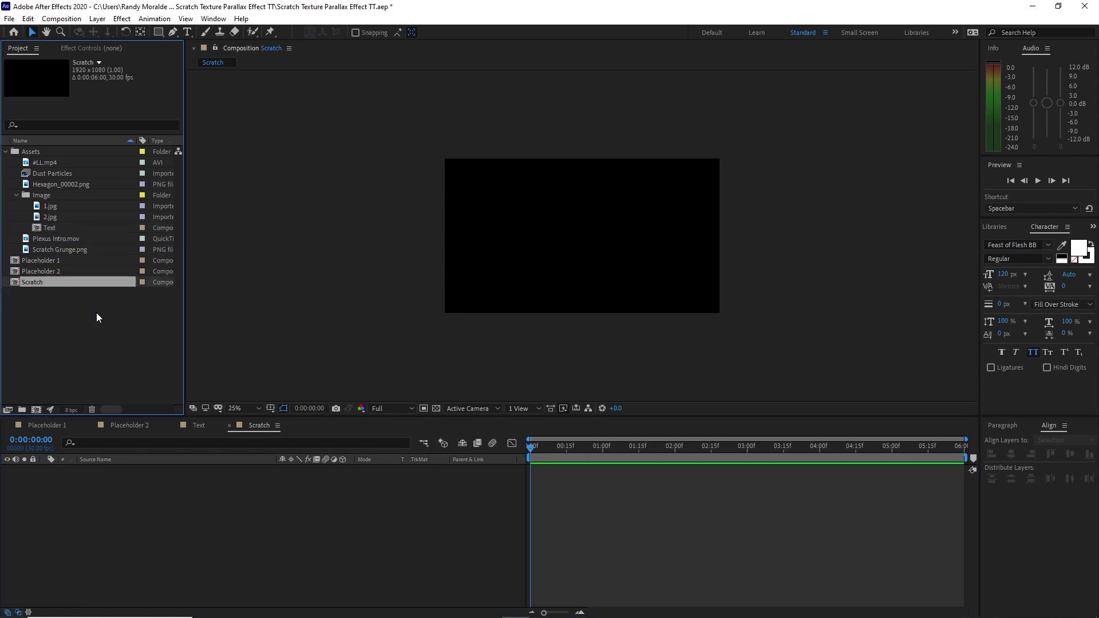
left_click_drag(70, 230, 88, 325)
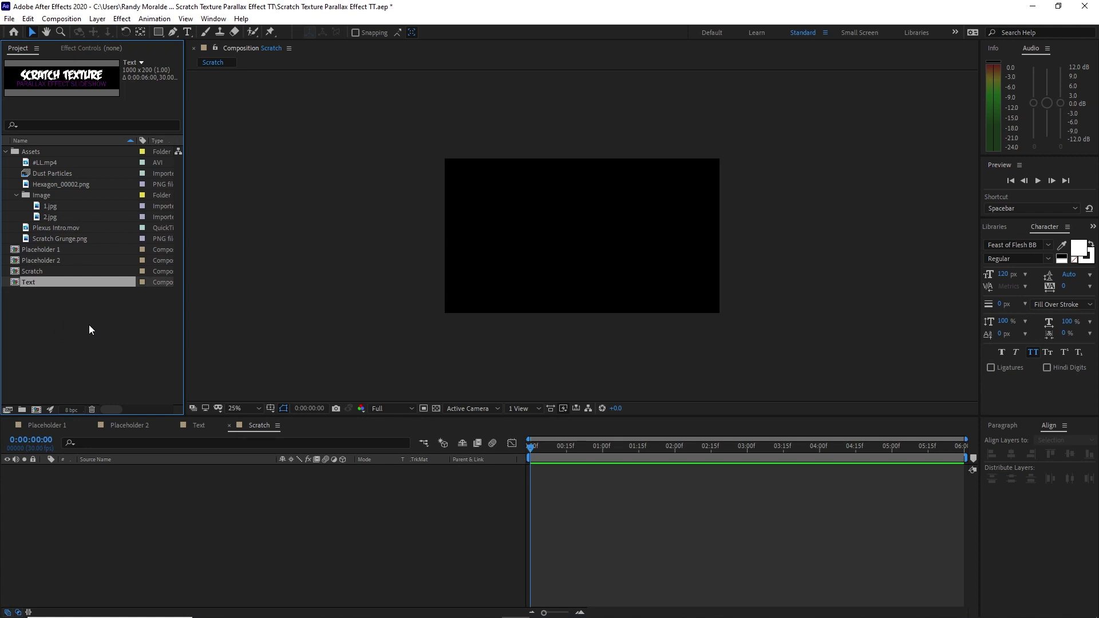
left_click(15, 195)
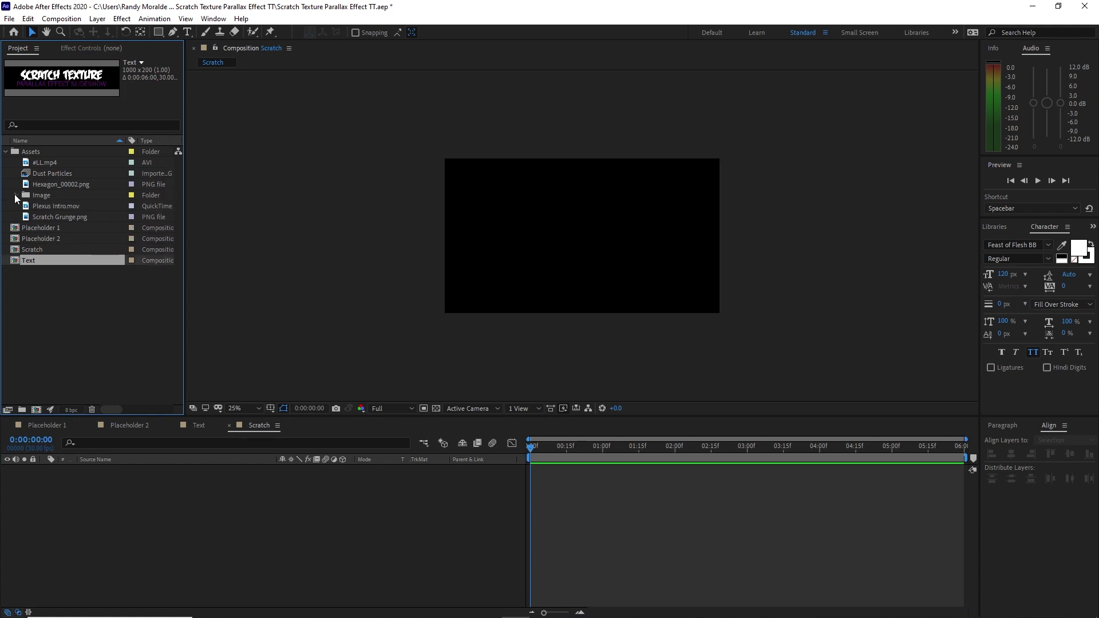
Add Scratch Grunge.png to the Scratch composition as a 3D layer and set its Z position to -500
left_click(33, 220)
left_click_drag(84, 219, 146, 487)
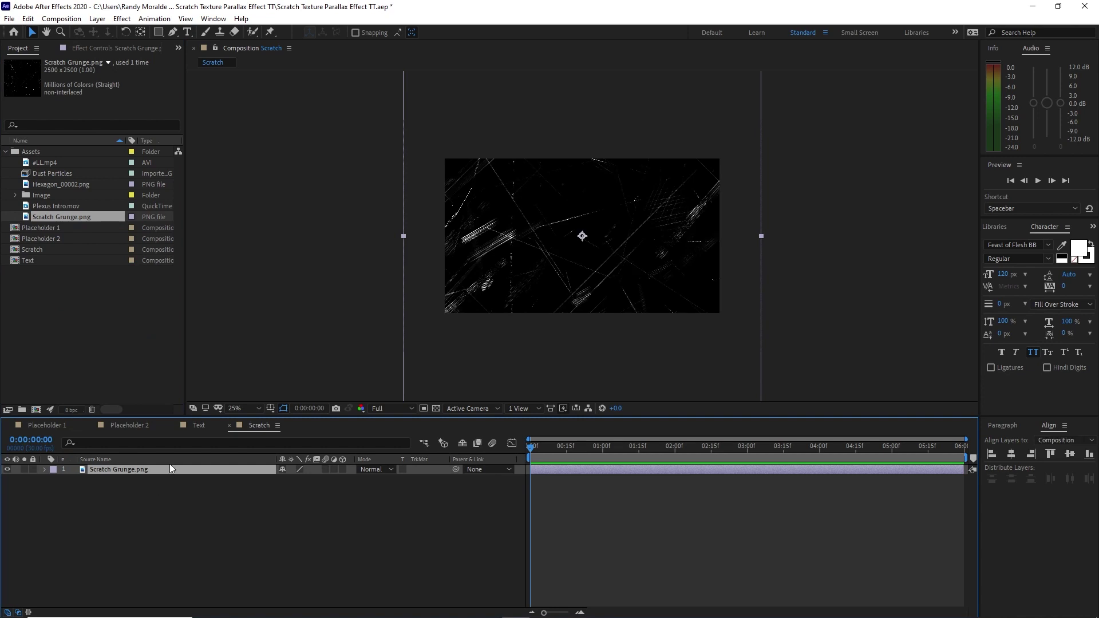
left_click(343, 469)
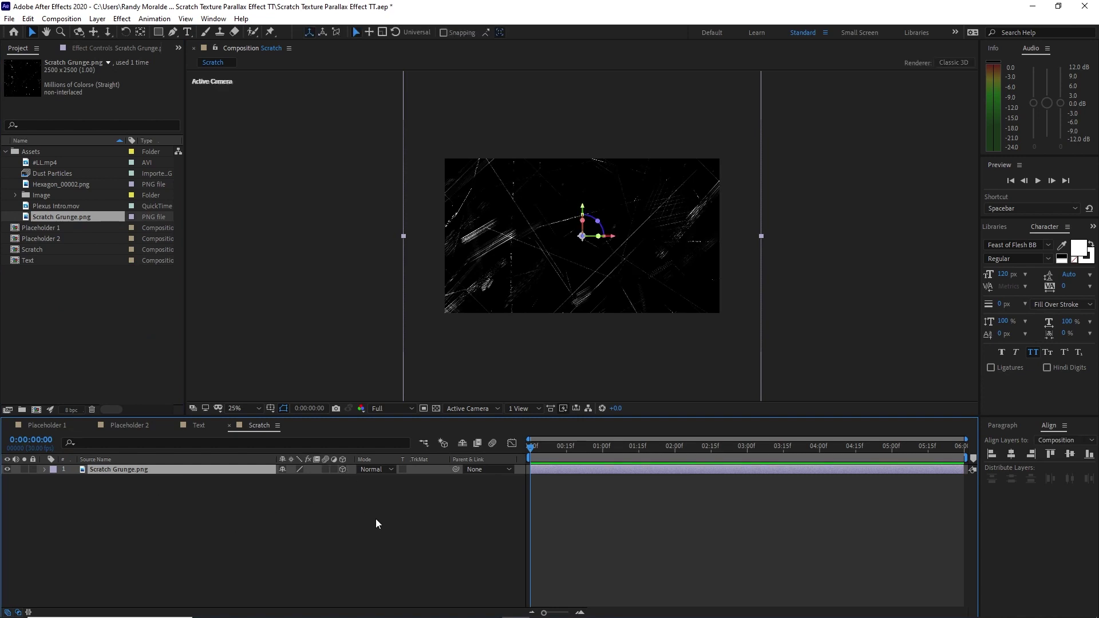
key("p")
left_click(325, 479)
type("-500")
left_click(352, 553)
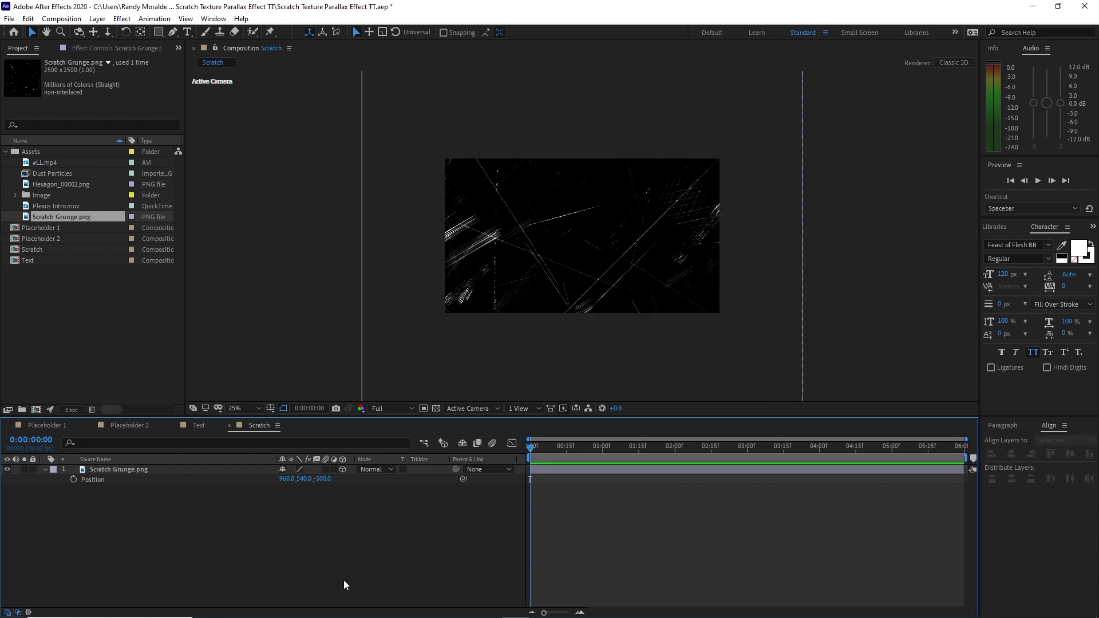
Set the Scratch Grunge layer's Z rotation to -62° and its scale to 74%
key("r")
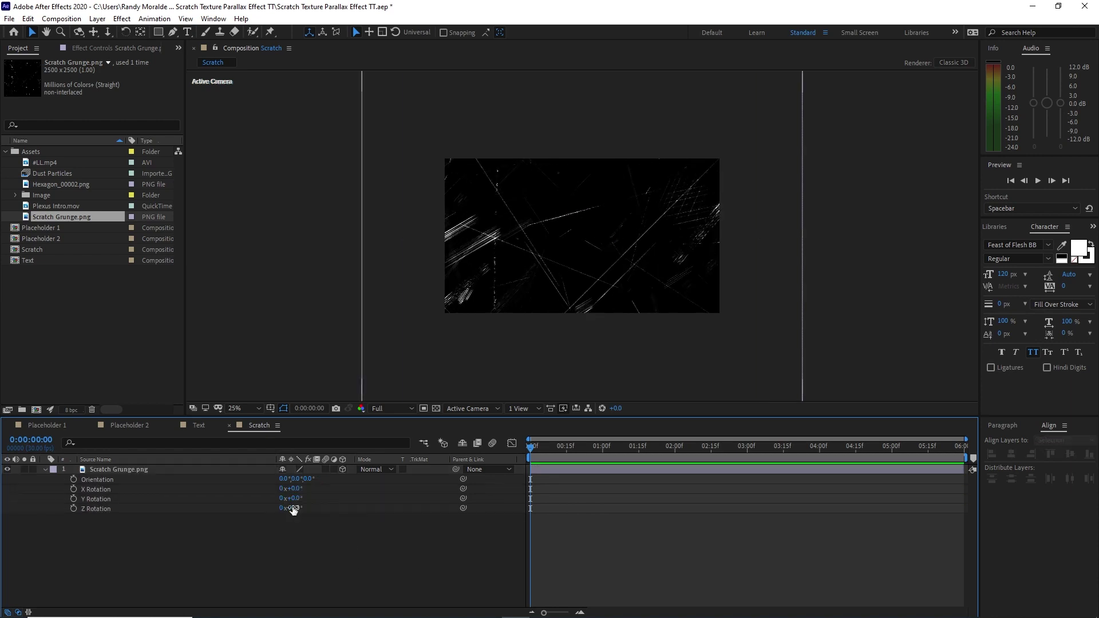
left_click(291, 508)
type("-62")
left_click(355, 584)
key("s")
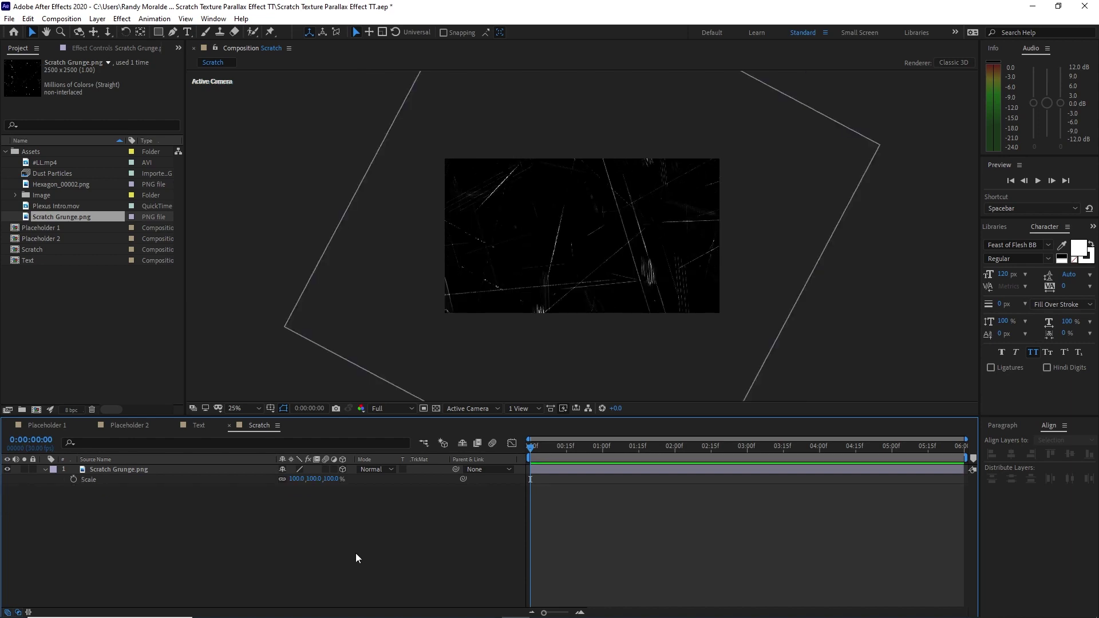
left_click(331, 478)
type("74")
key("Return")
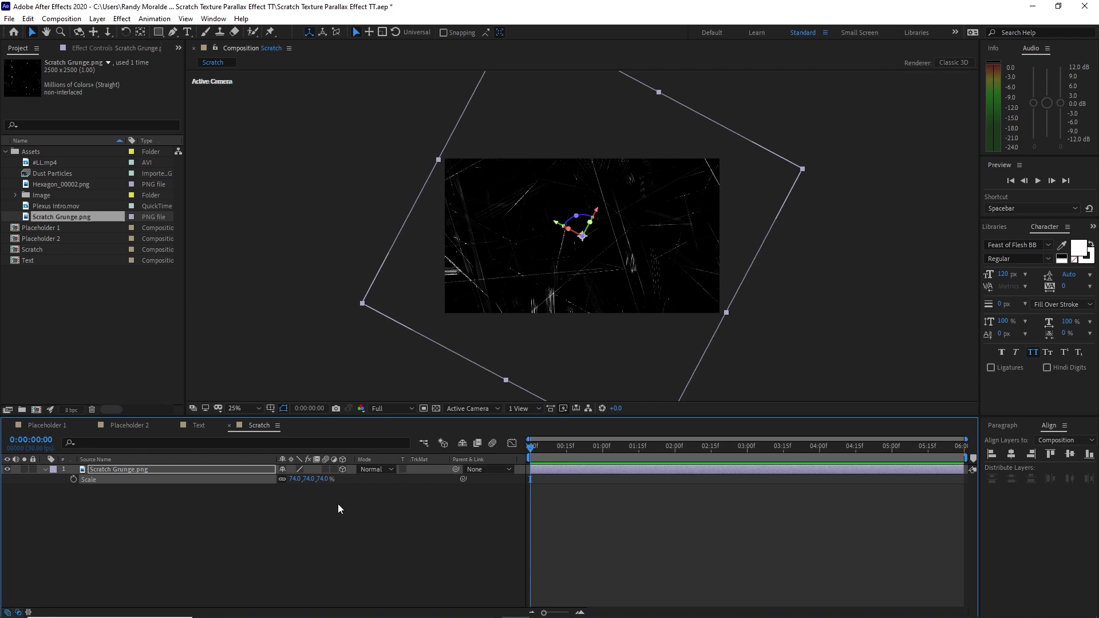
Duplicate the Scratch Grunge layer and set the copy's Z position to -1850
left_click(228, 473)
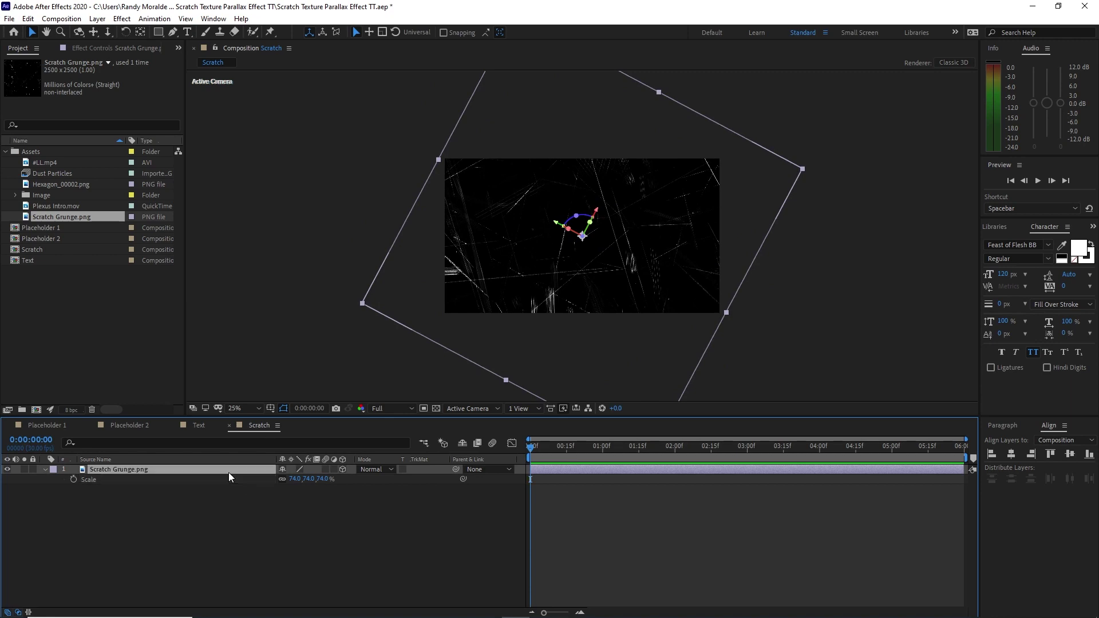
left_click(28, 19)
left_click(51, 166)
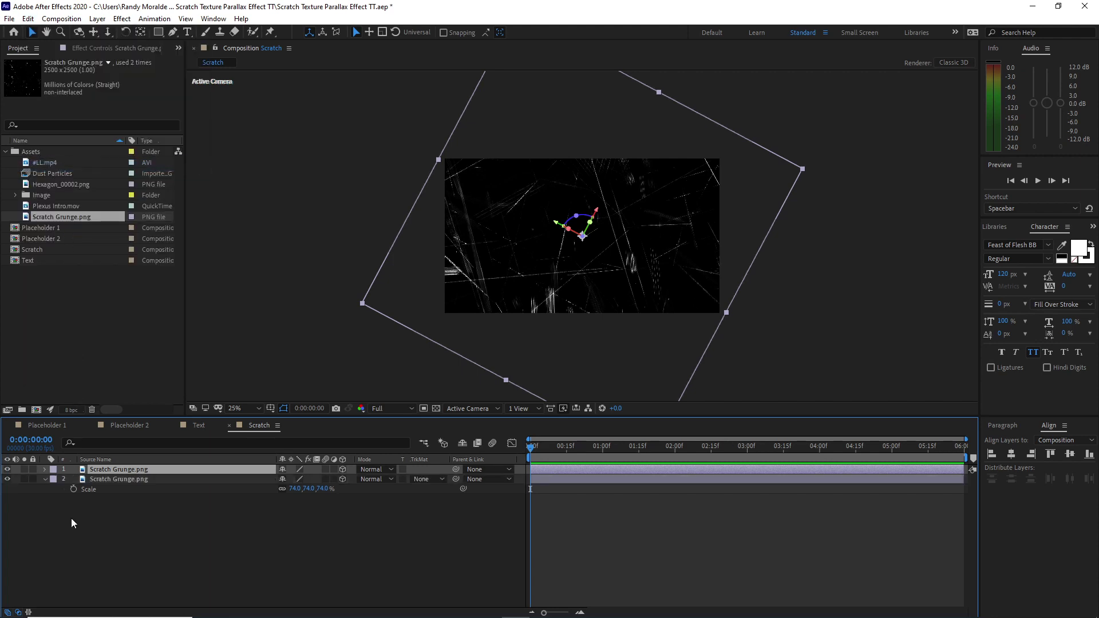
key("p")
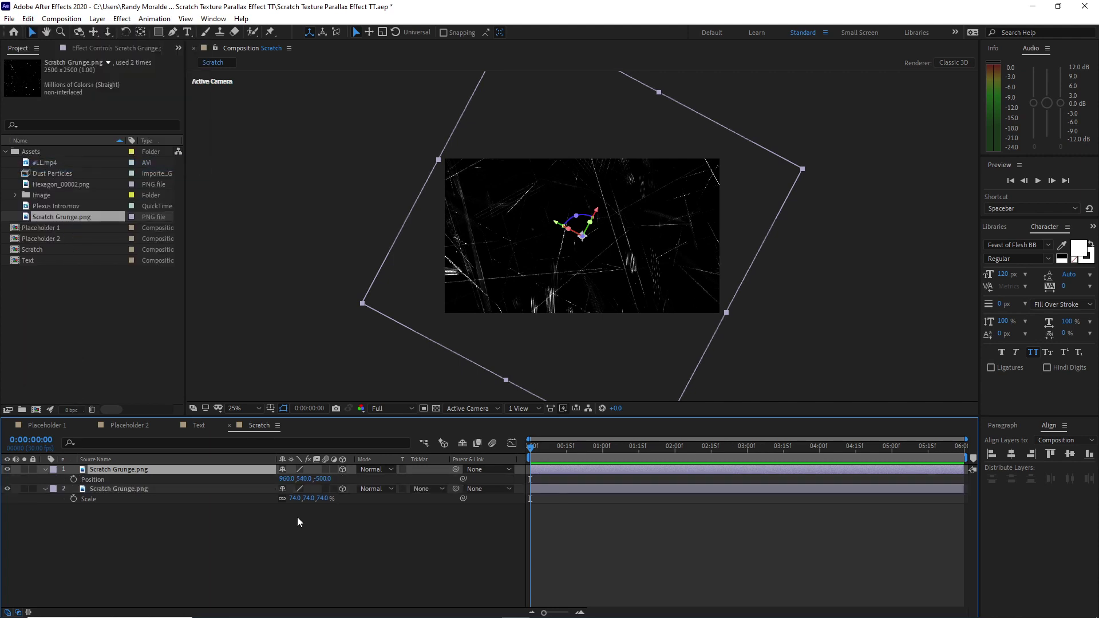
left_click(323, 478)
type("-185")
left_click(303, 598)
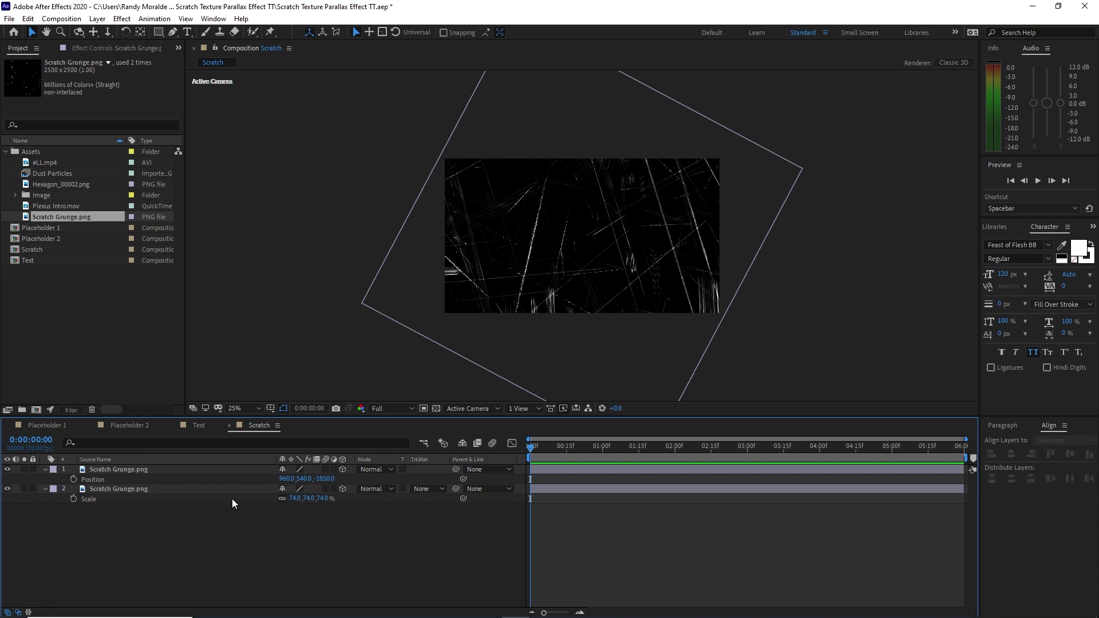
Duplicate the topmost Scratch Grunge layer and set the new copy's Z position to -2000
left_click(222, 470)
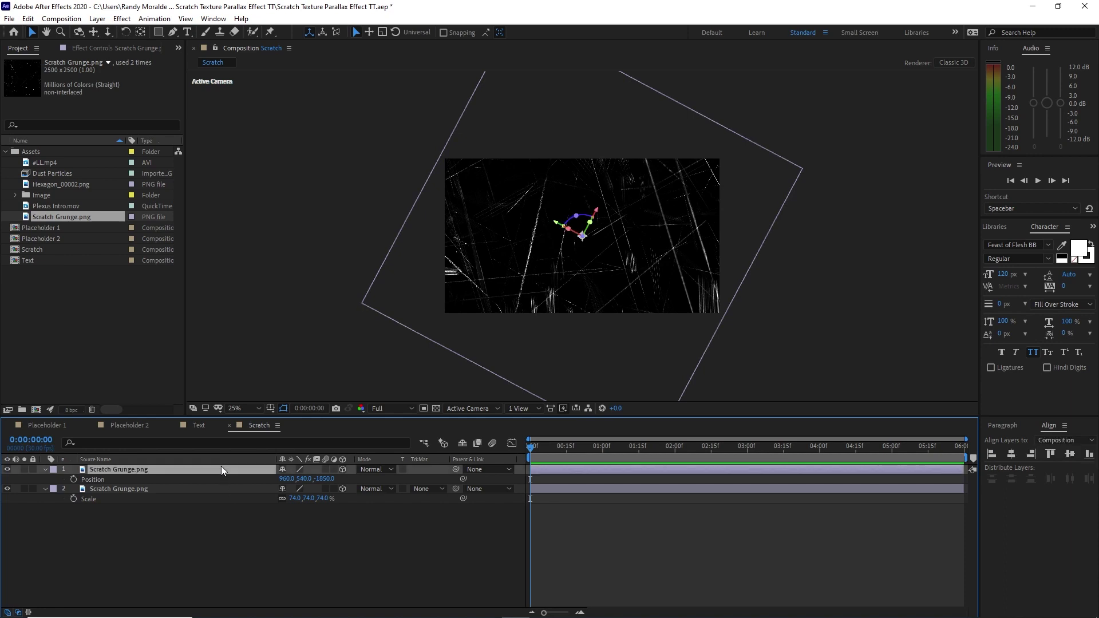
left_click(27, 18)
left_click(53, 166)
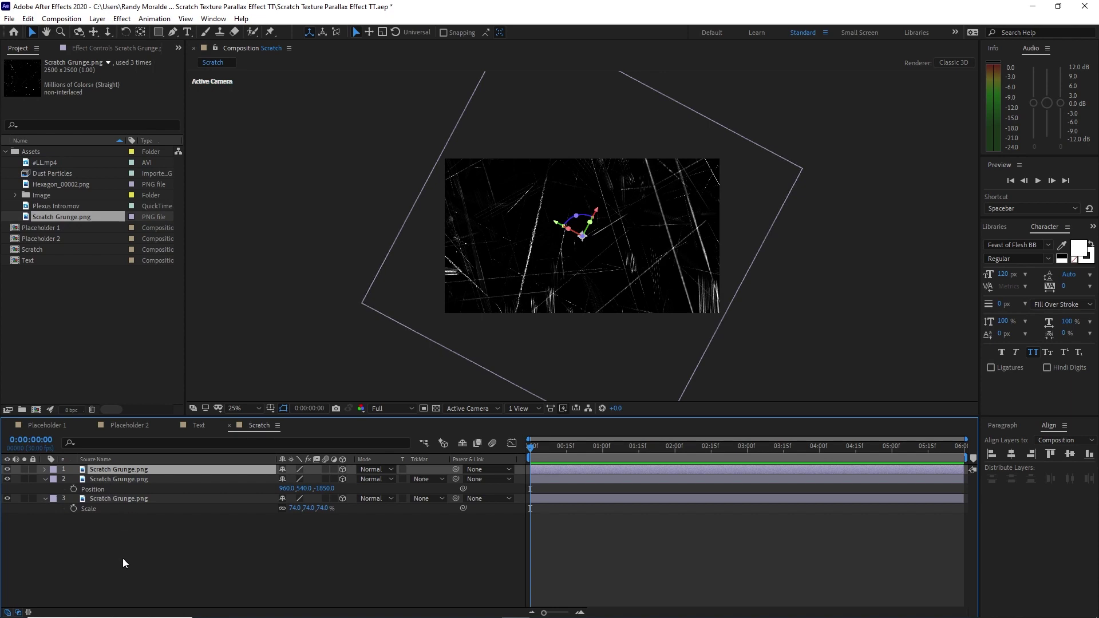
key("p")
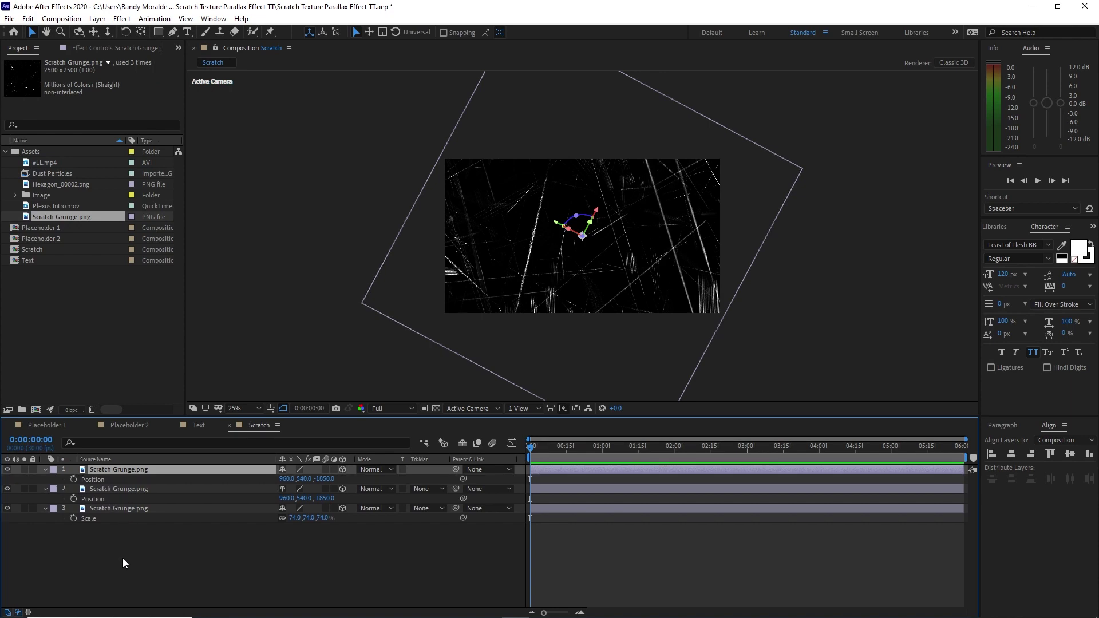
left_click(324, 479)
type("-2000")
key("Return")
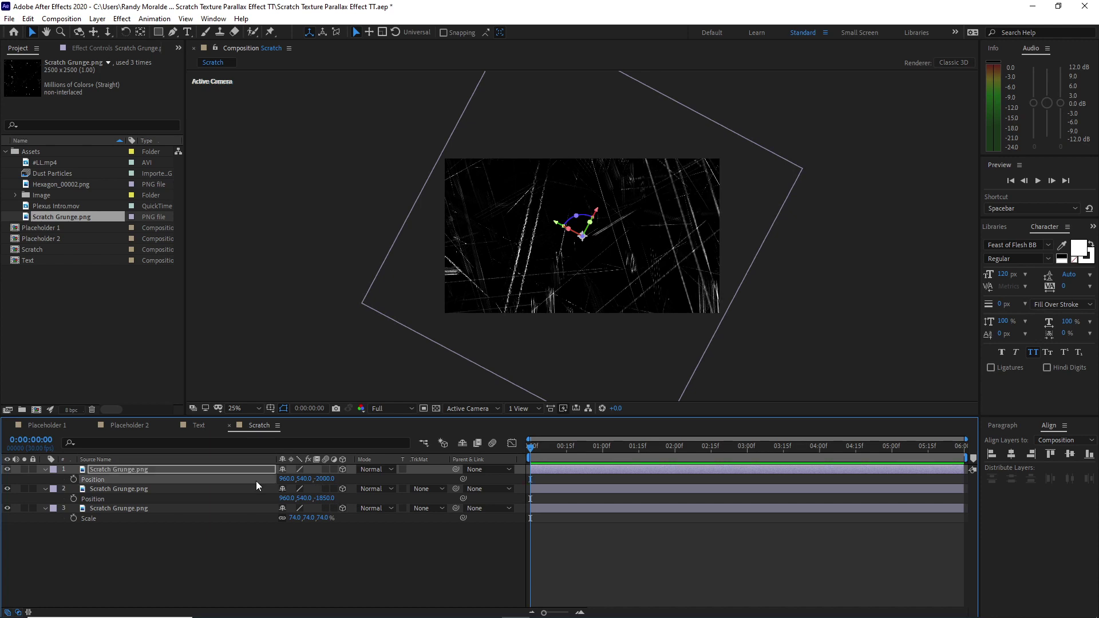
Set the Z rotation of the topmost Scratch Grunge layer to 170° and of the second one to 0°
key("r")
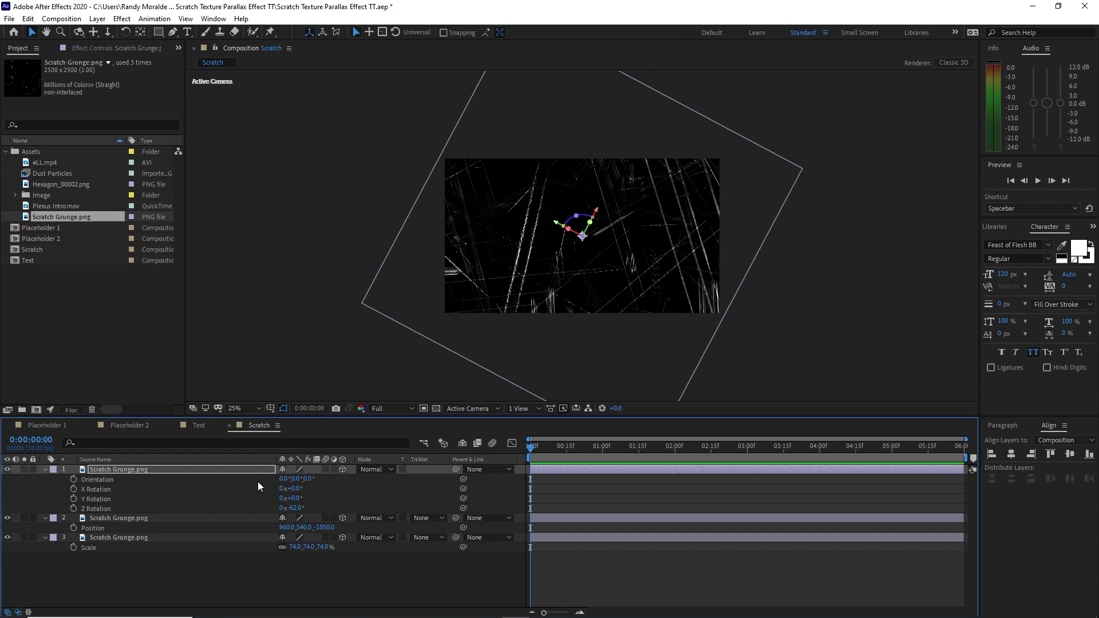
type("170")
left_click(207, 518)
key("r")
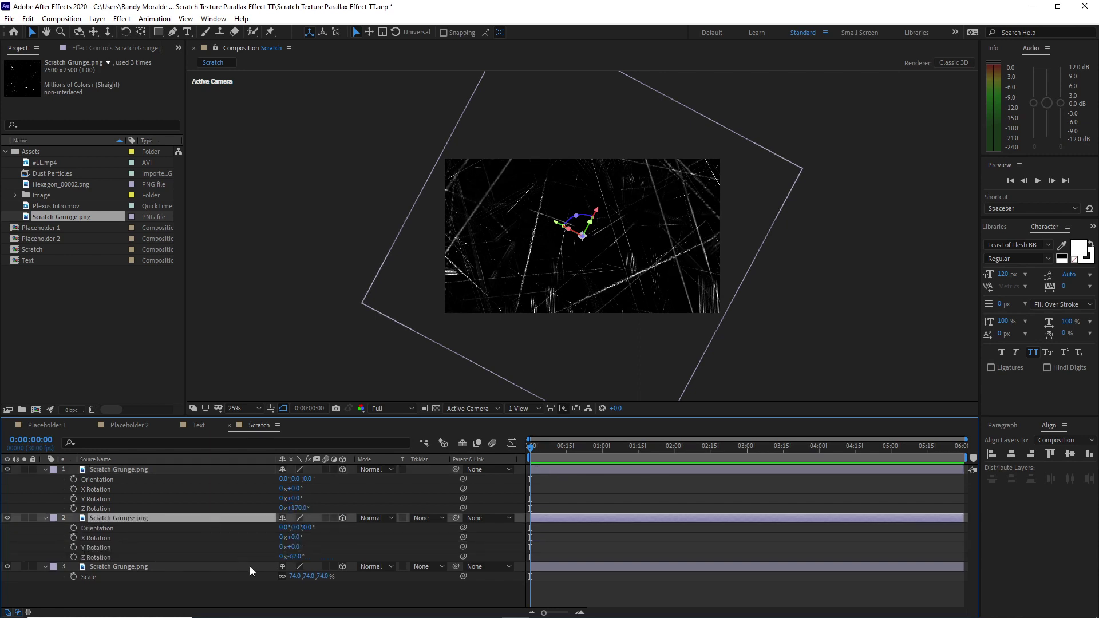
left_click(295, 557)
type("0")
left_click(149, 476)
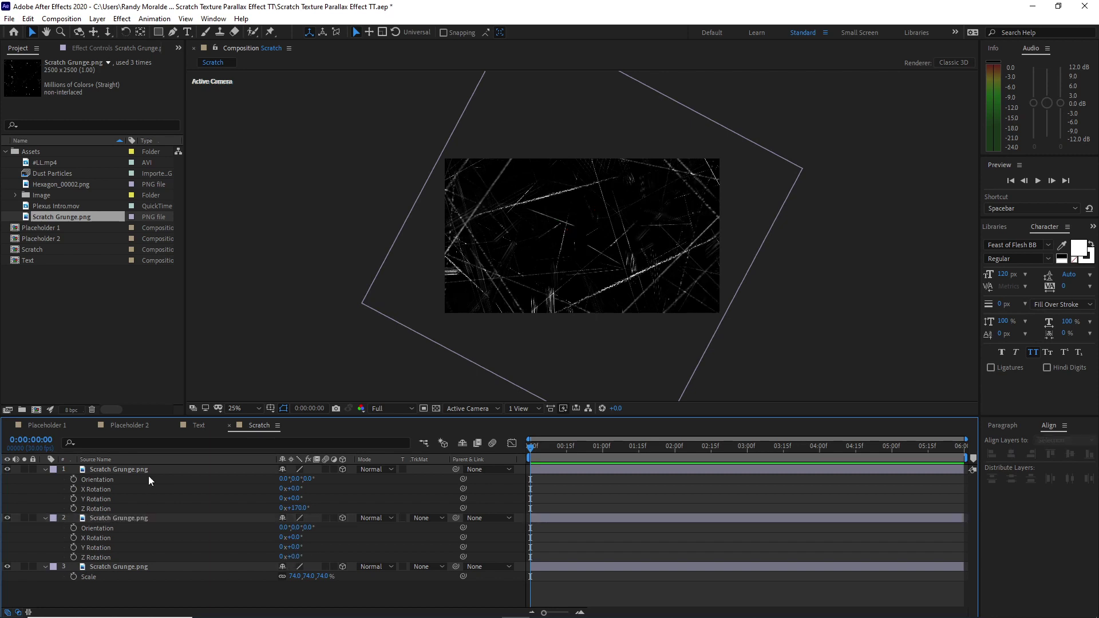
Add a two-node camera with the 50mm preset and depth of field enabled to the Scratch composition
left_click(97, 18)
mouse_move(108, 34)
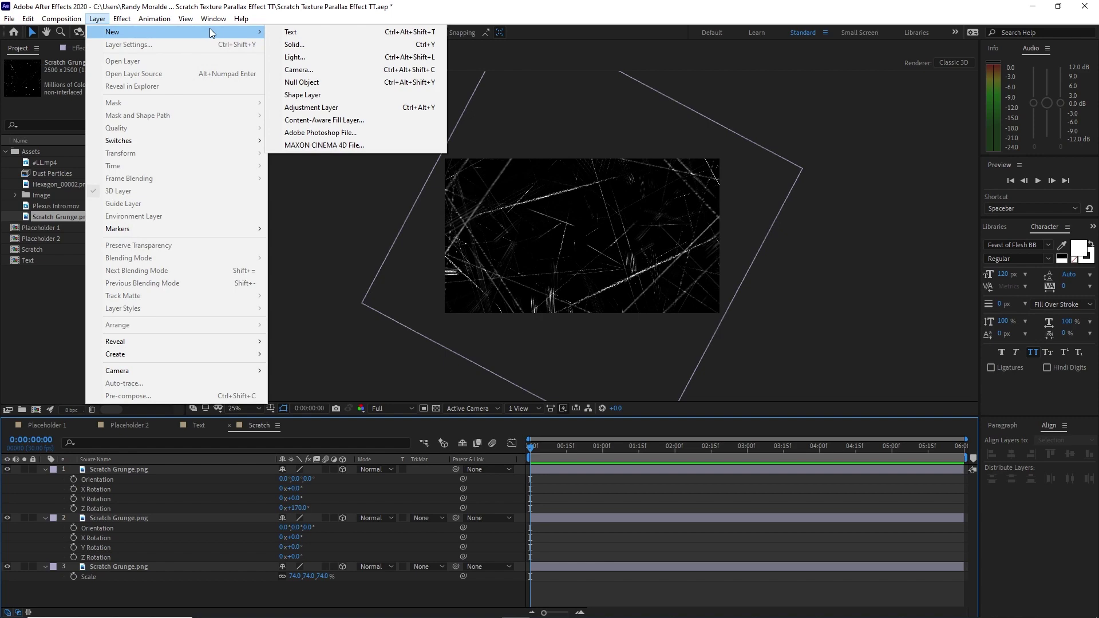
left_click(296, 71)
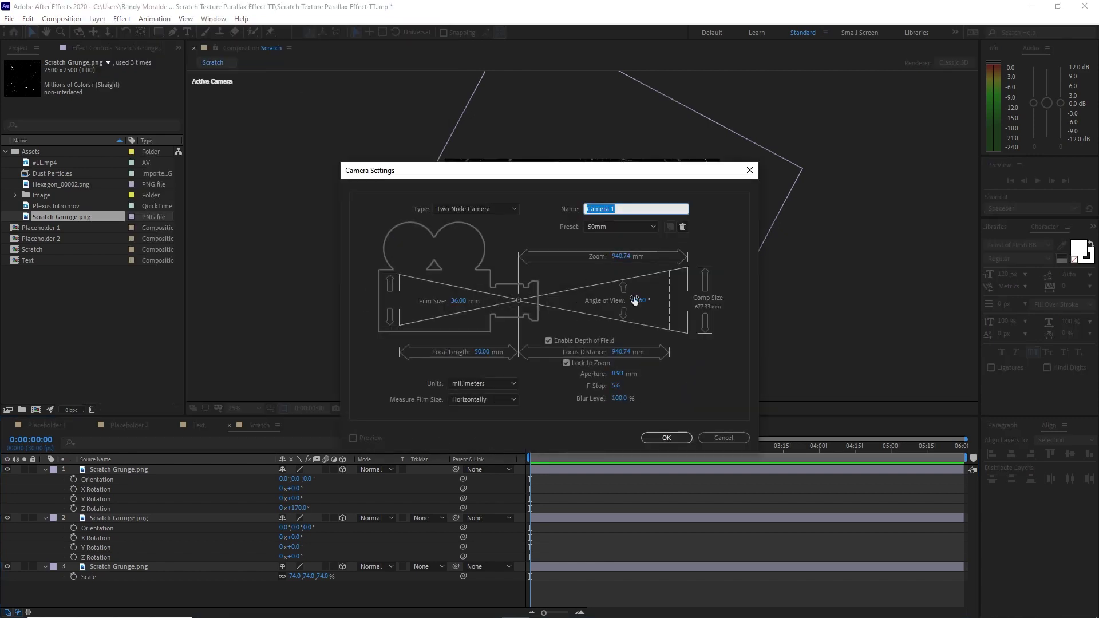
left_click(648, 438)
Increase the camera's aperture in its camera options, and collapse the properties of all layers
left_click(46, 469)
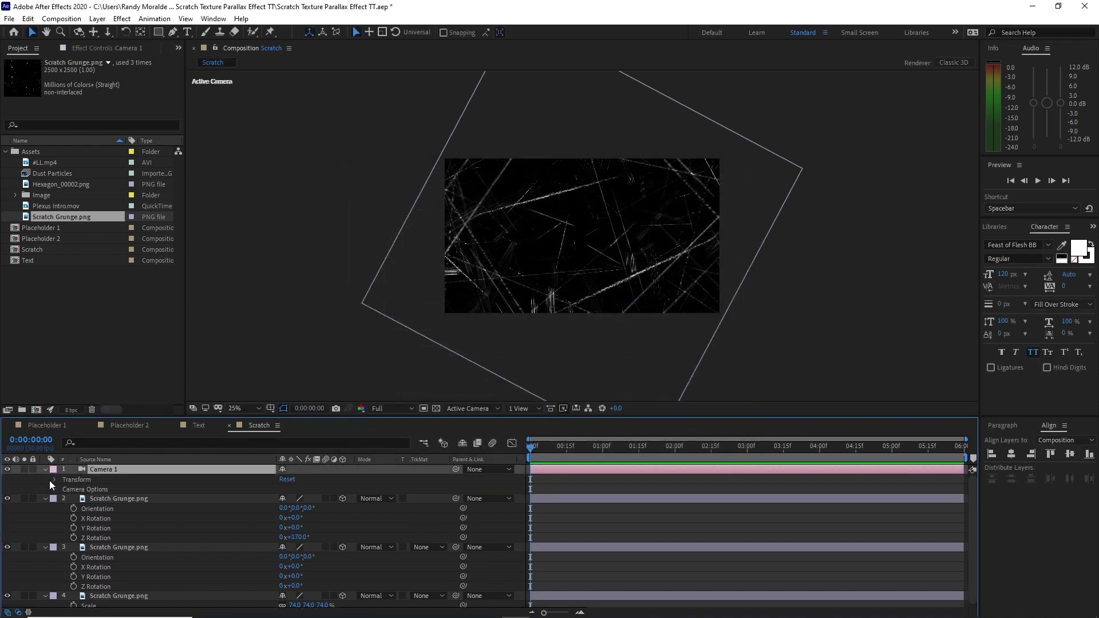
left_click(54, 489)
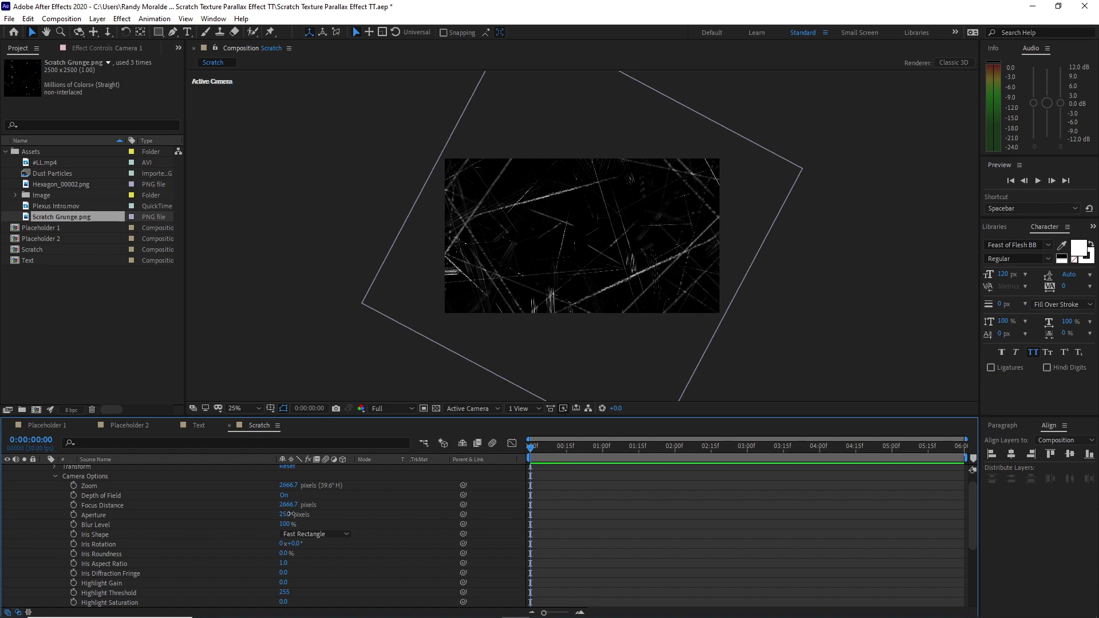
type("1")
left_click(56, 476)
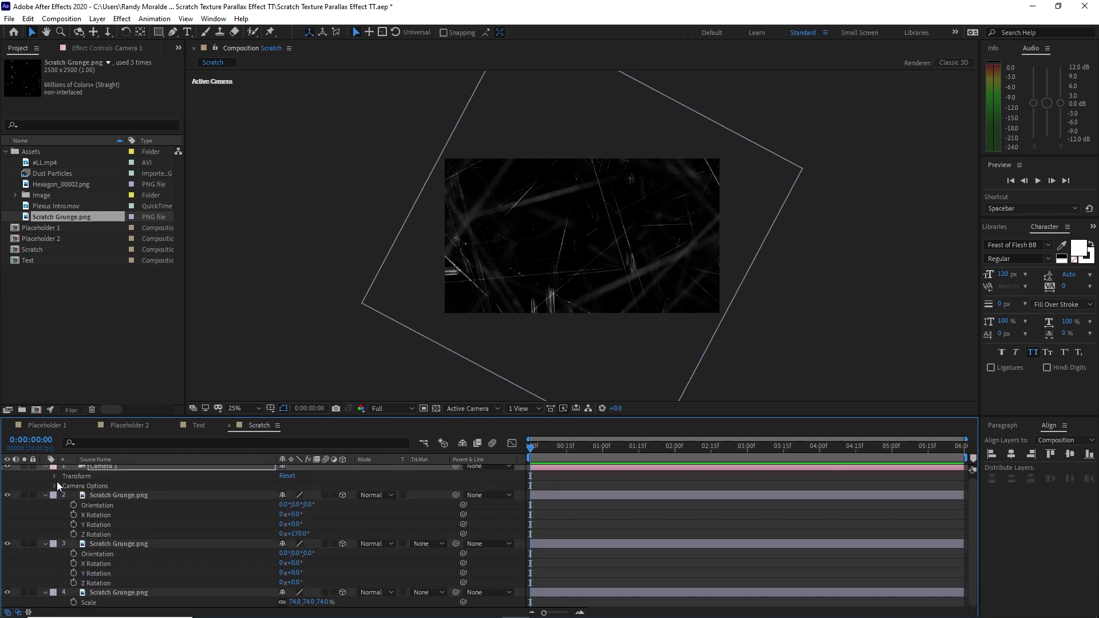
left_click(45, 498)
left_click(43, 525)
left_click(43, 506)
left_click(45, 469)
Create a 1920 x 1080 composition named Media and move it out of the Assets folder to the project's root level
left_click(61, 18)
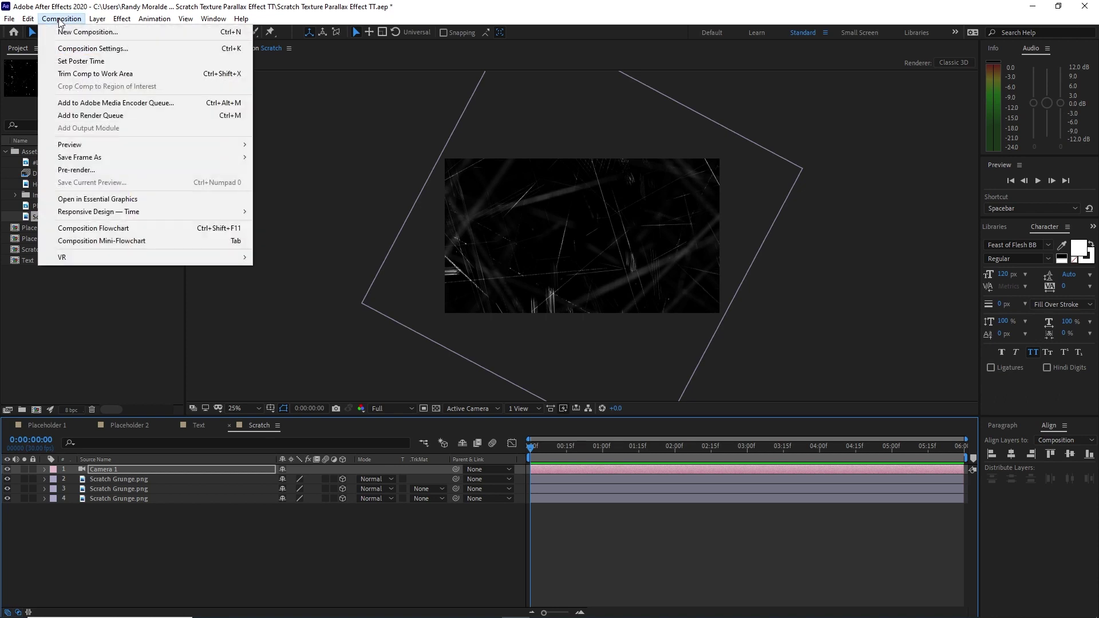
left_click(72, 33)
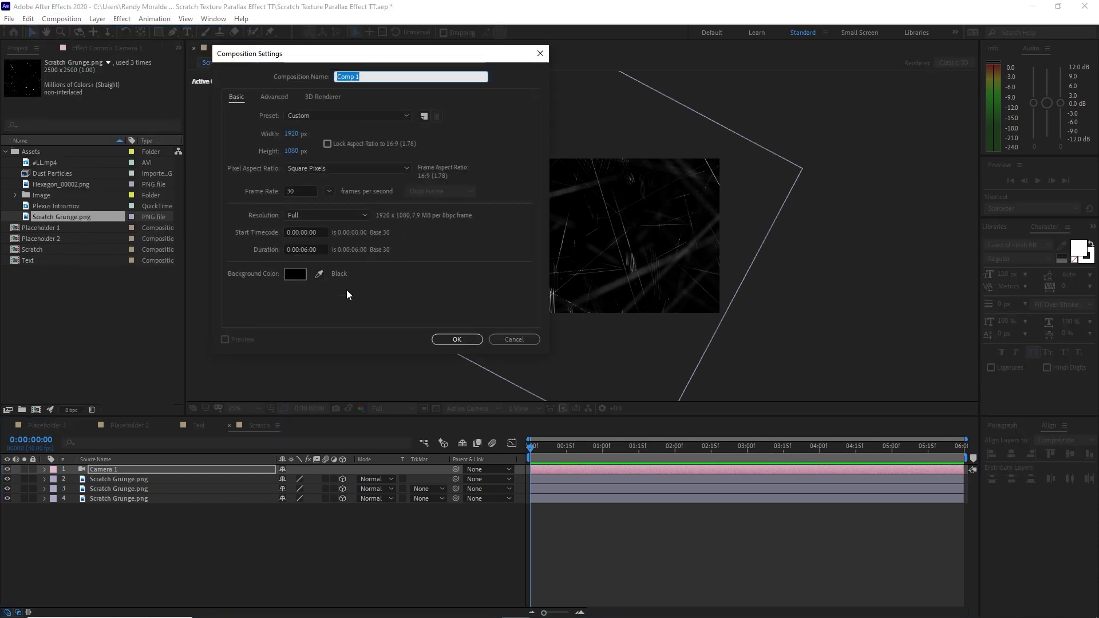
key("Caps_Lock")
type("M")
key("Caps_Lock")
type("edia")
left_click(439, 339)
left_click_drag(95, 207, 99, 302)
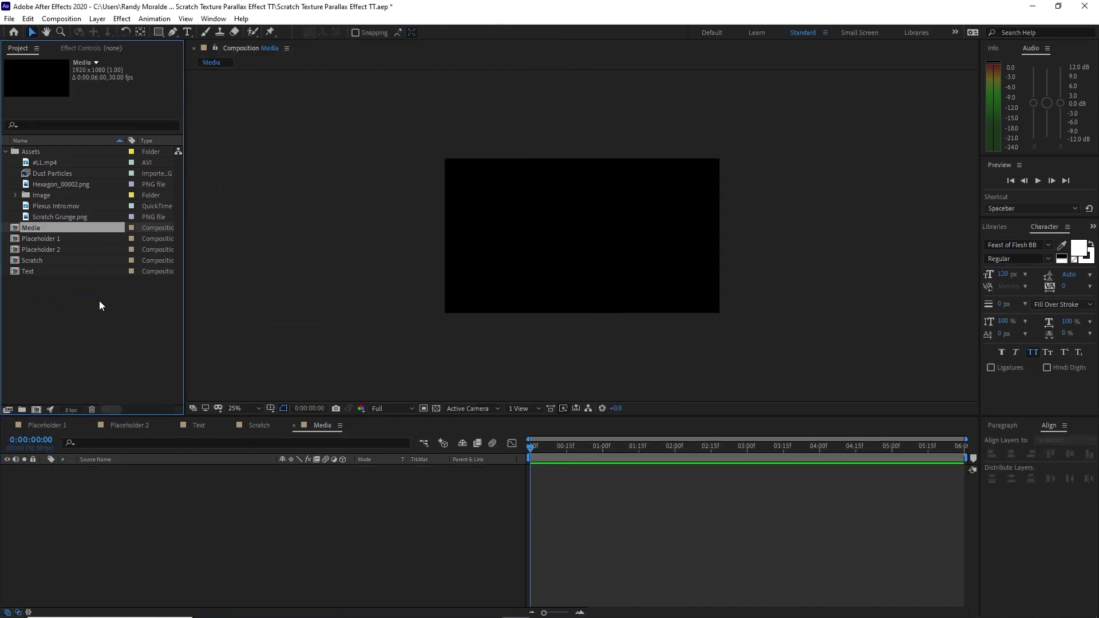
Create a new composition from the Plexus Intro.mov footage
left_click(65, 206)
left_click_drag(65, 206, 37, 411)
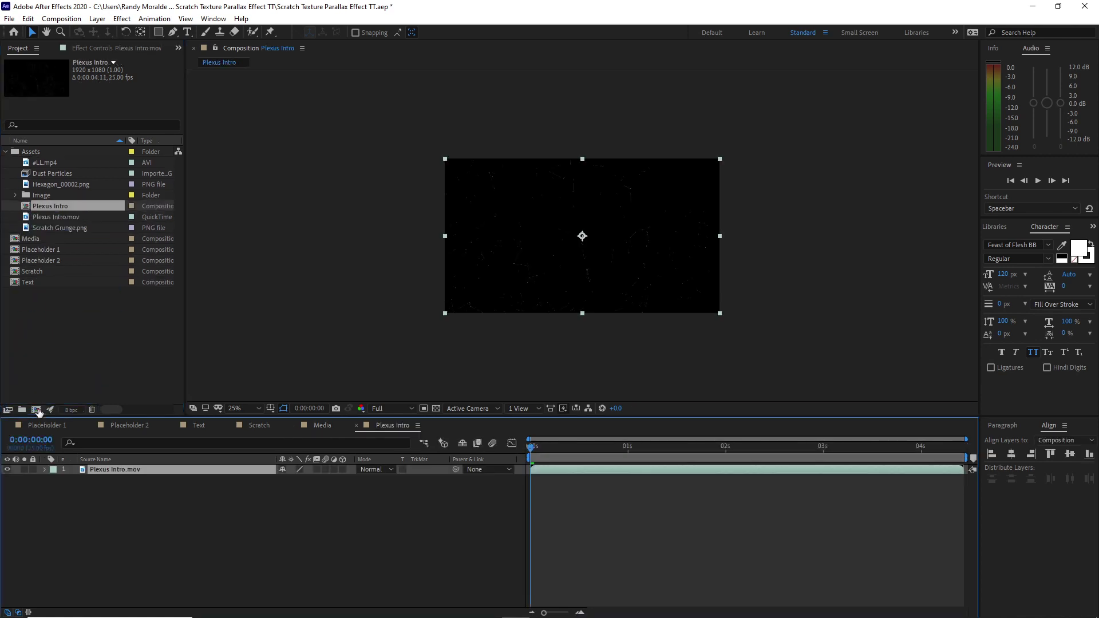
Close the Plexus Intro composition and add Placeholder 1 to the Media composition as a 3D layer
left_click(356, 425)
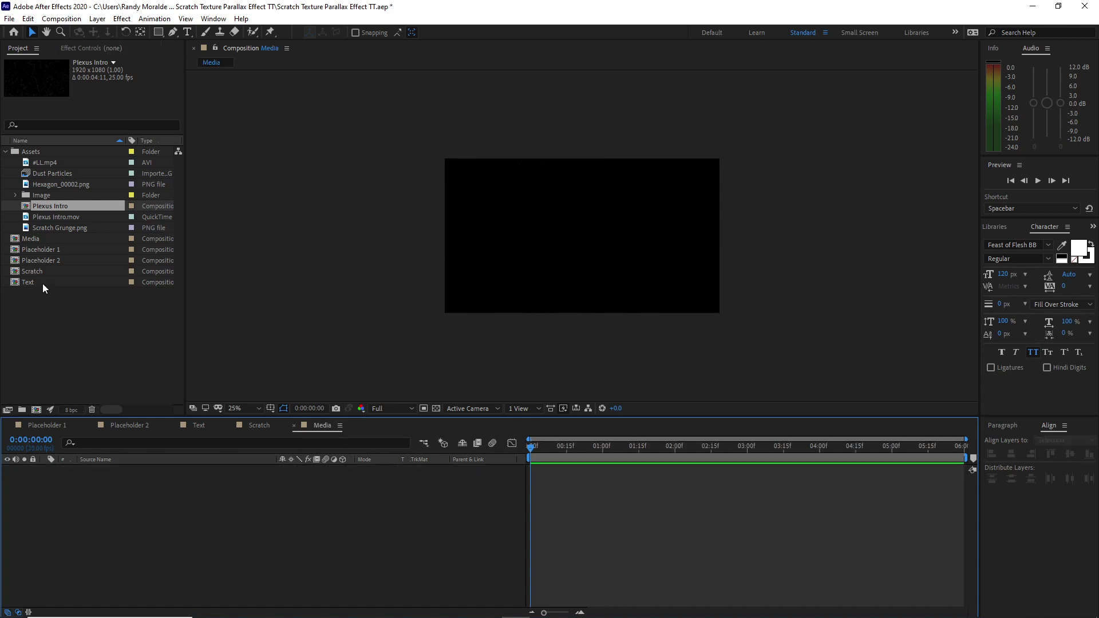
left_click_drag(45, 252, 159, 490)
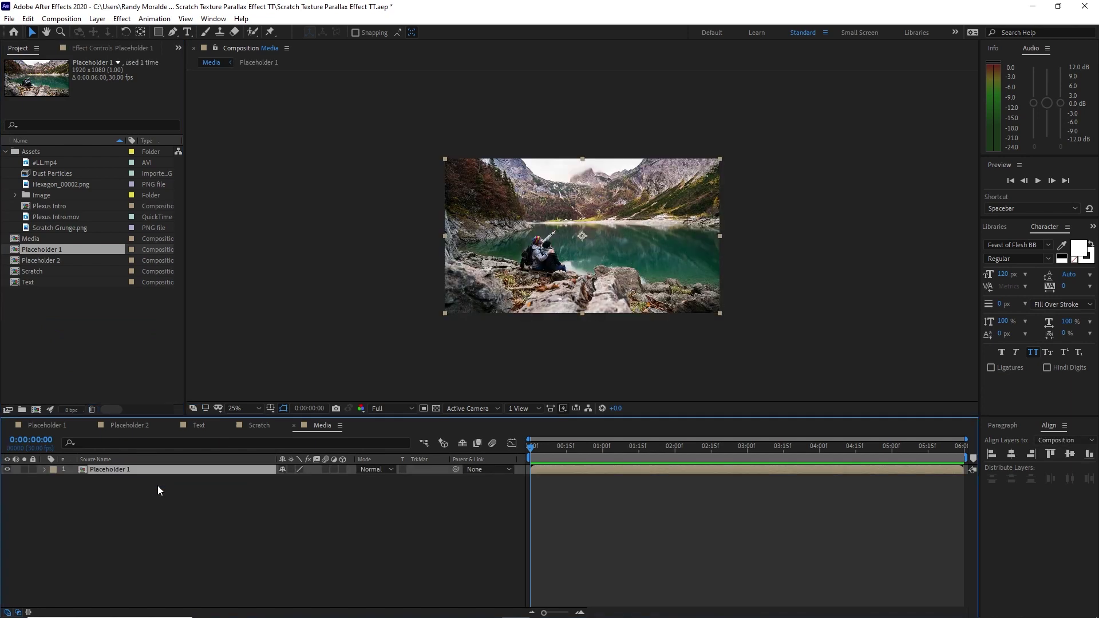
left_click(342, 470)
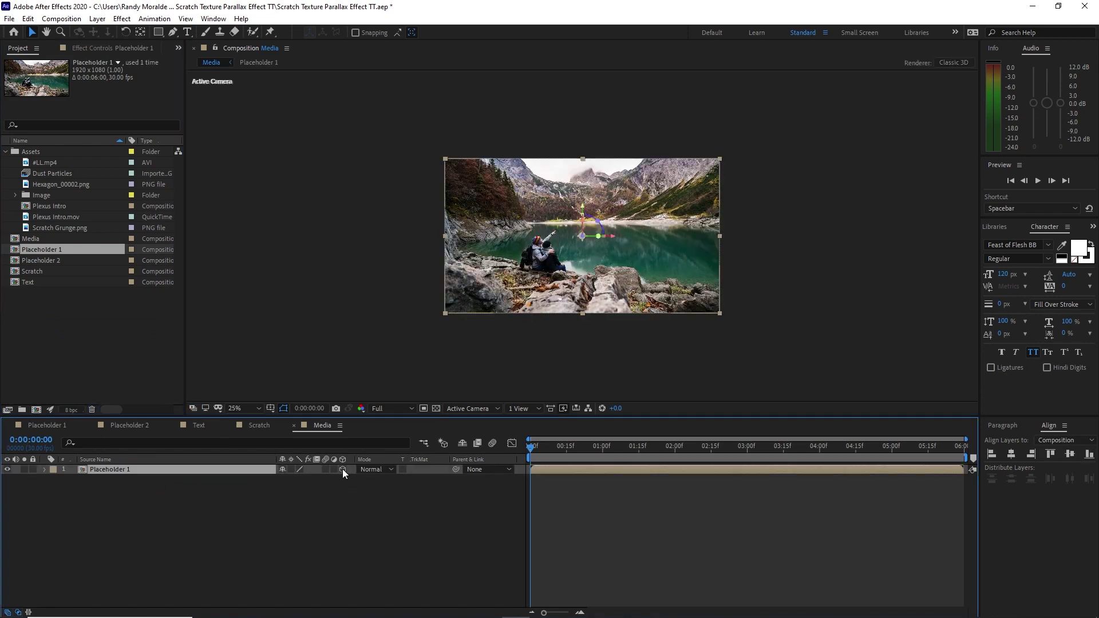
Add a two-node camera with the 50mm preset and depth of field enabled to the Media composition
left_click(188, 501)
left_click(92, 21)
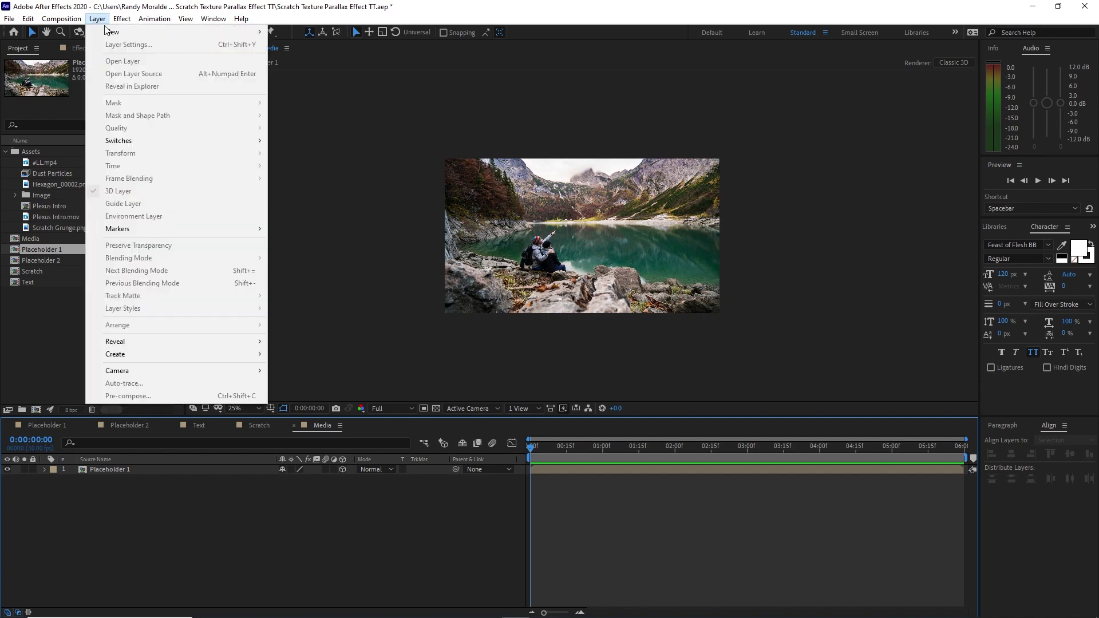
mouse_move(229, 34)
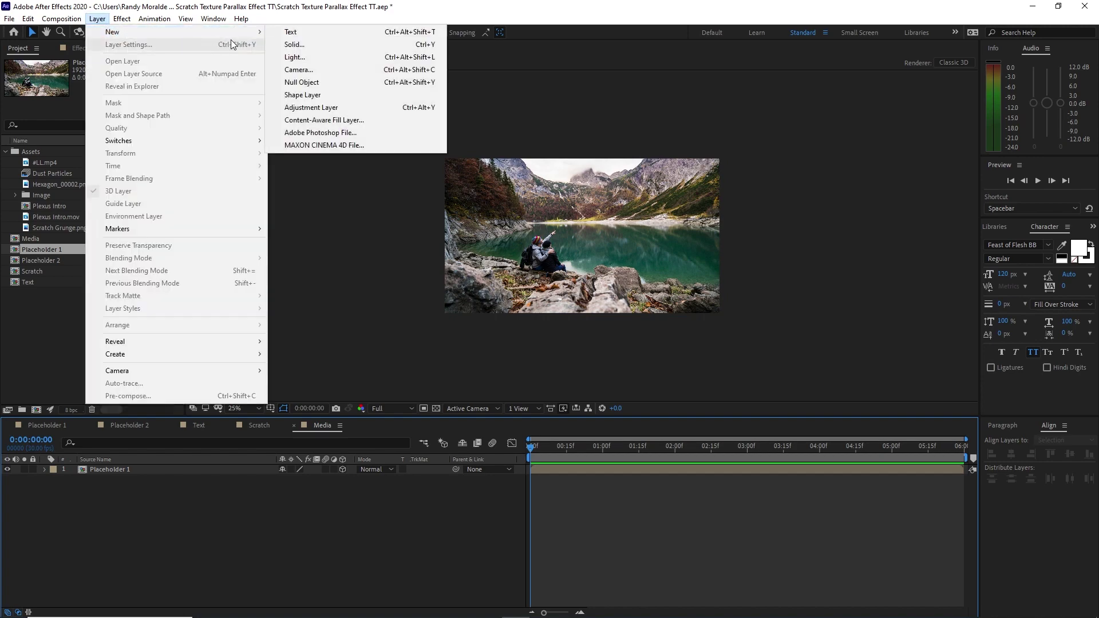
left_click(298, 70)
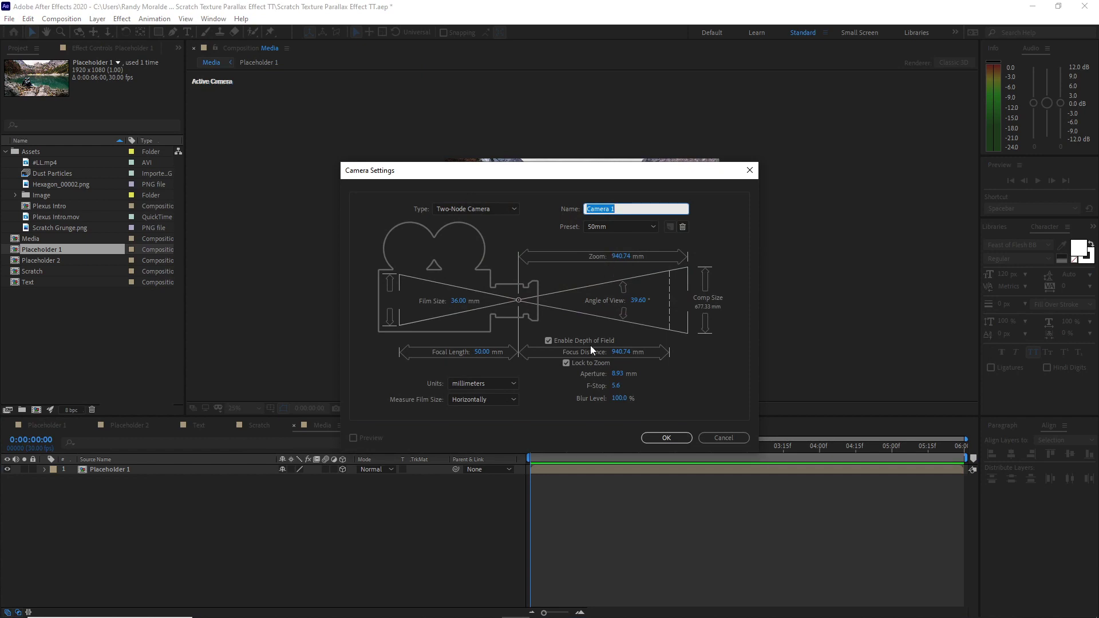
left_click(666, 437)
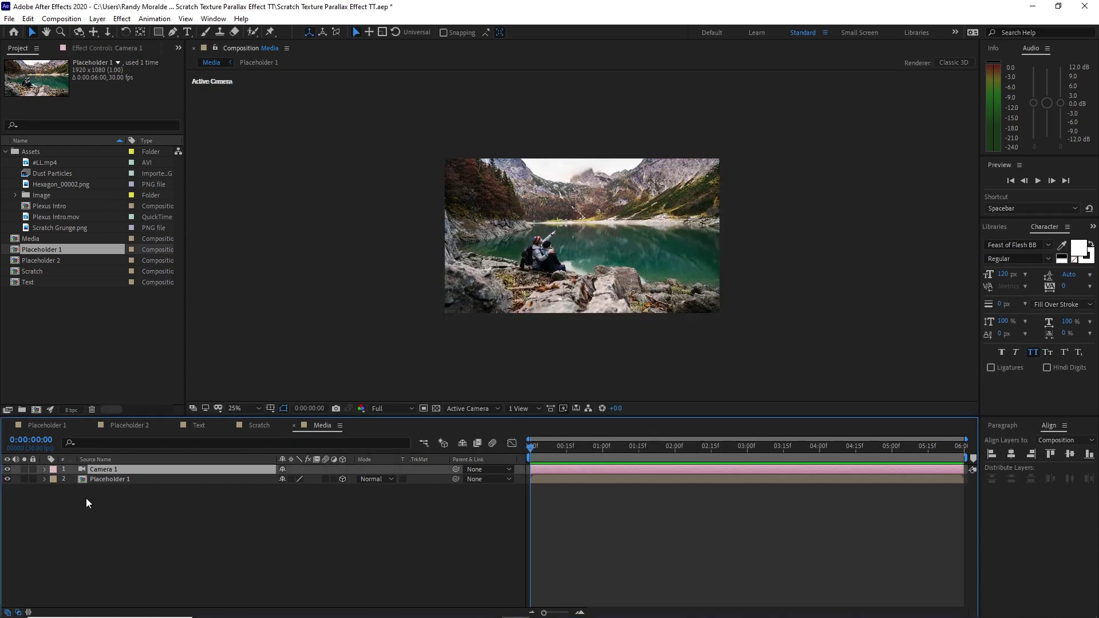
Set the Media camera's focus distance to 5000 pixels in its camera options and collapse its properties
left_click(45, 470)
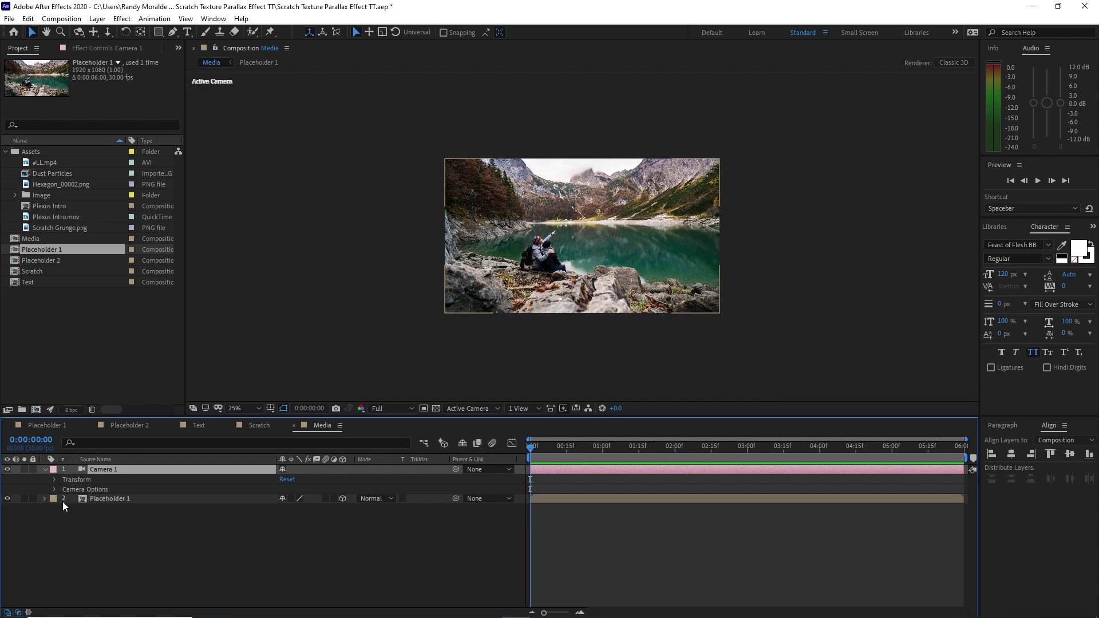
left_click(54, 489)
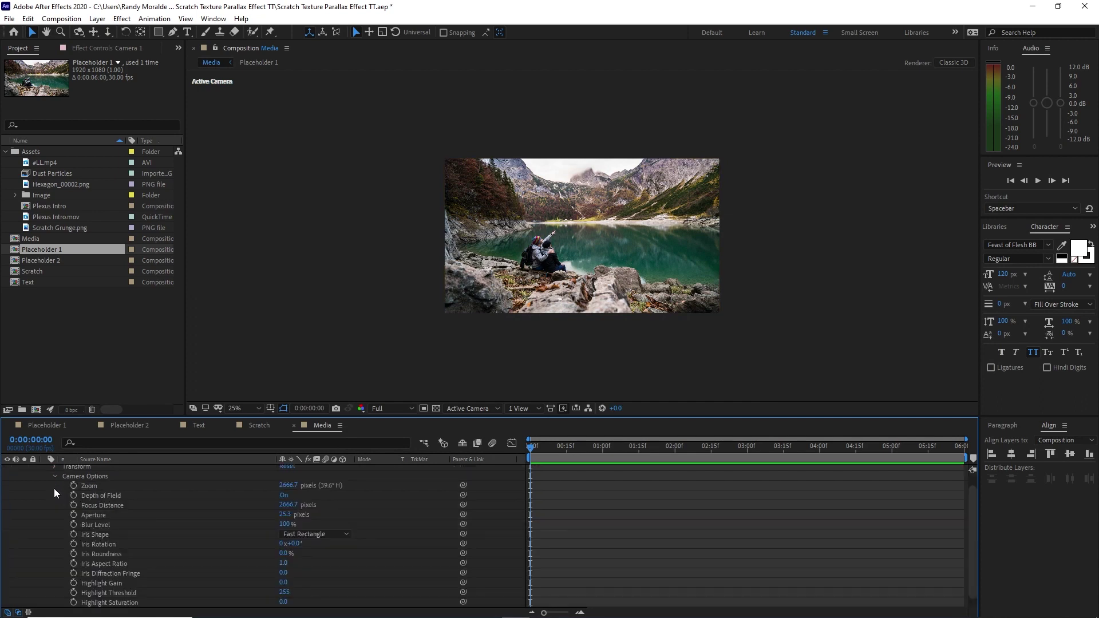
left_click(288, 506)
type("5000")
left_click(57, 476)
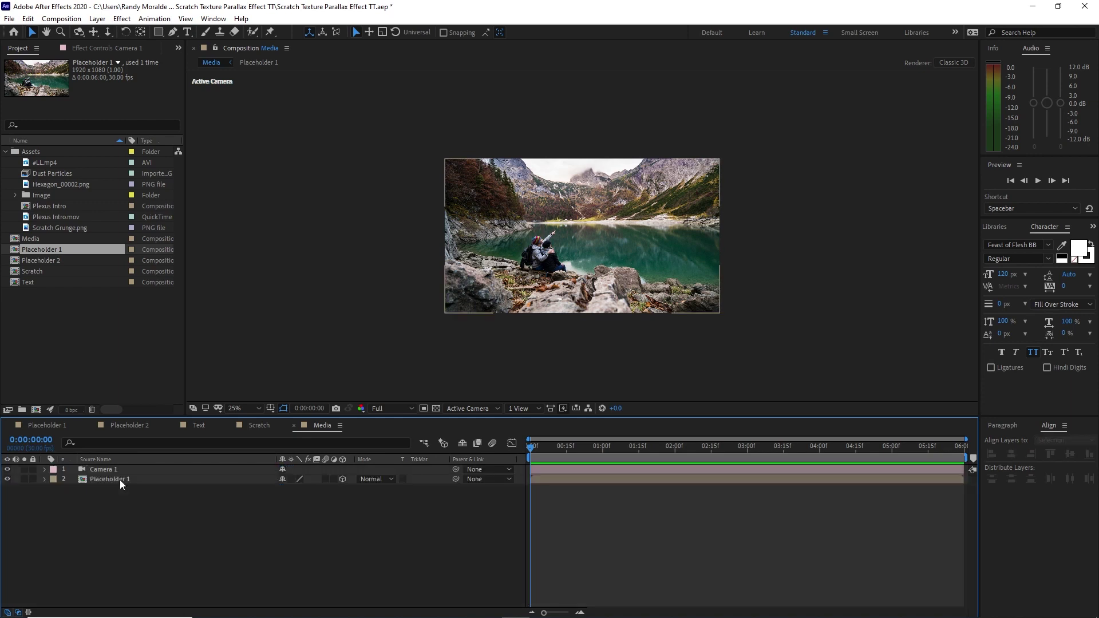
Set the Z position of the Placeholder 1 layer to 5000
left_click(119, 480)
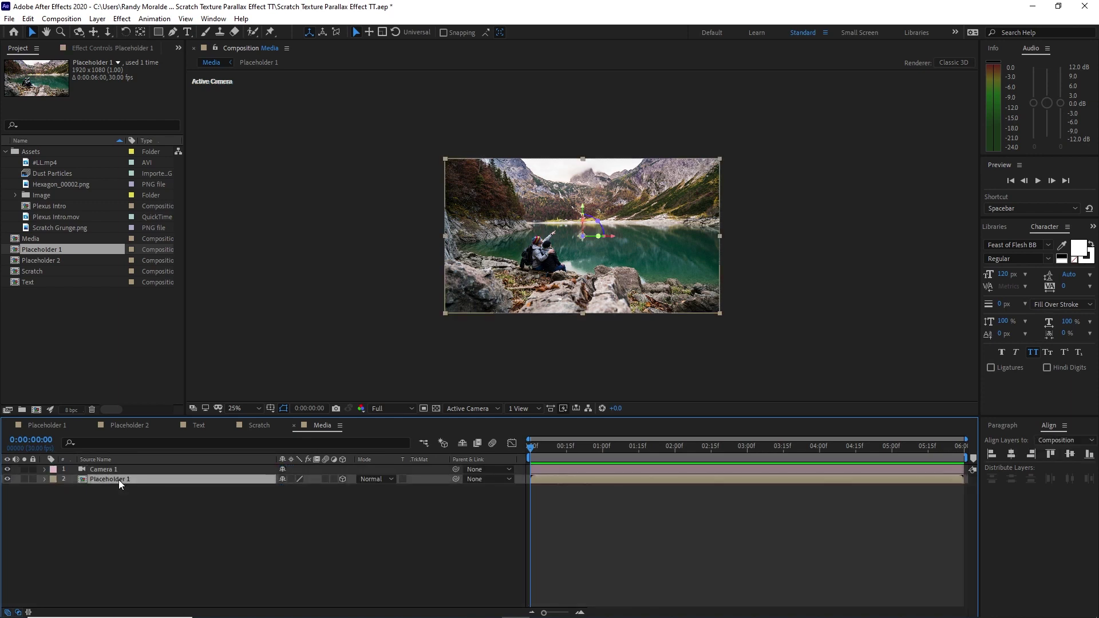
key("p")
left_click(318, 489)
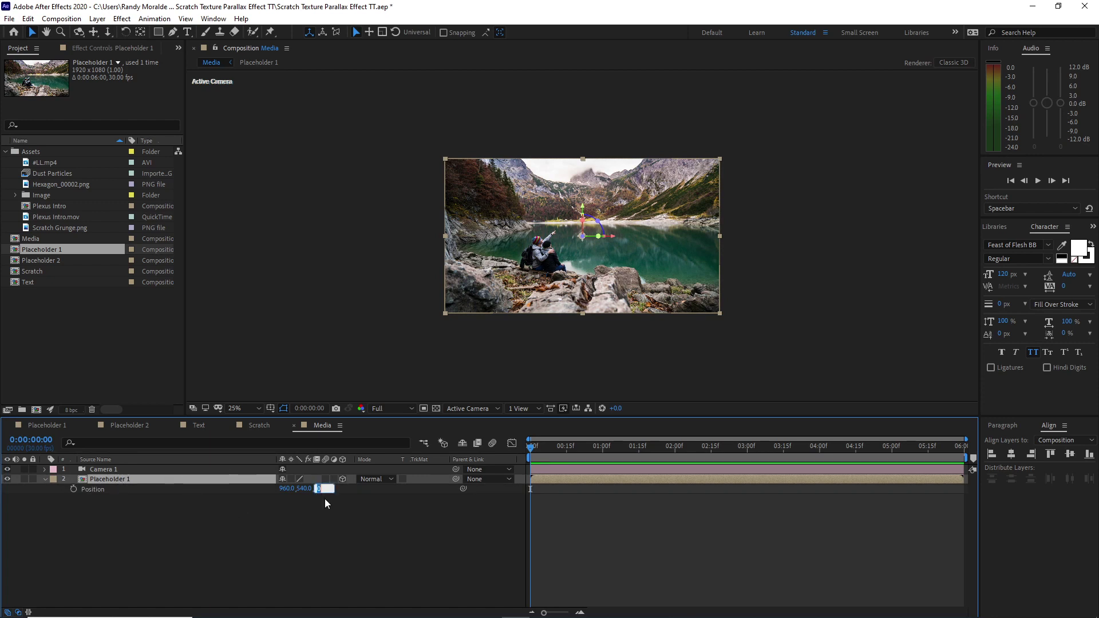
type("5000")
left_click(316, 546)
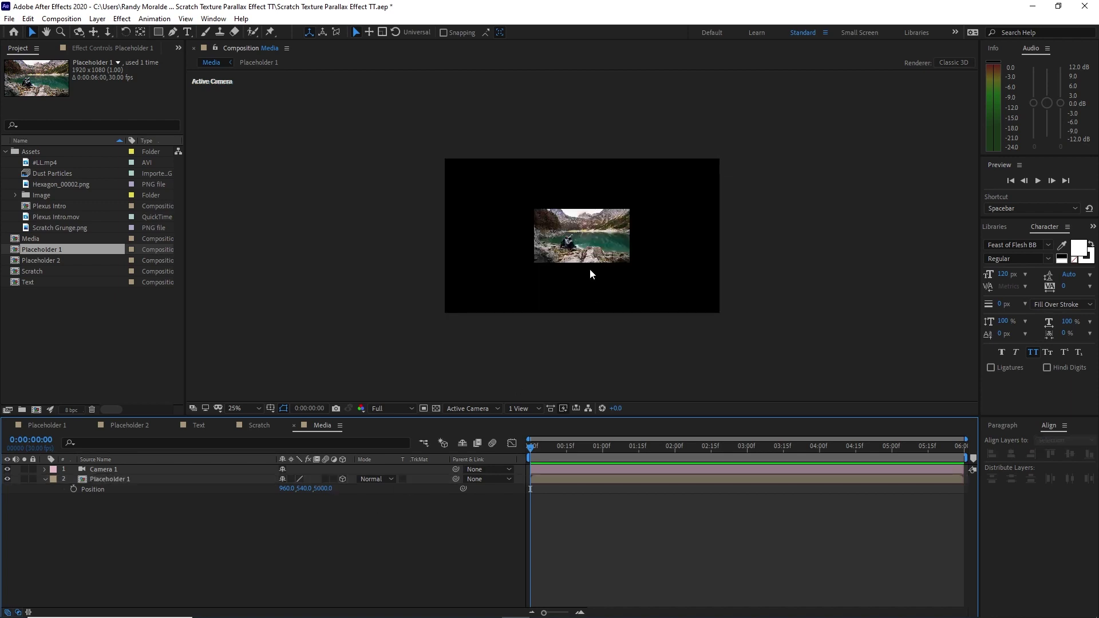
Scale the Placeholder 1 layer up to 289% so it fills the frame, collapse its properties and save the project
left_click(206, 482)
key("s")
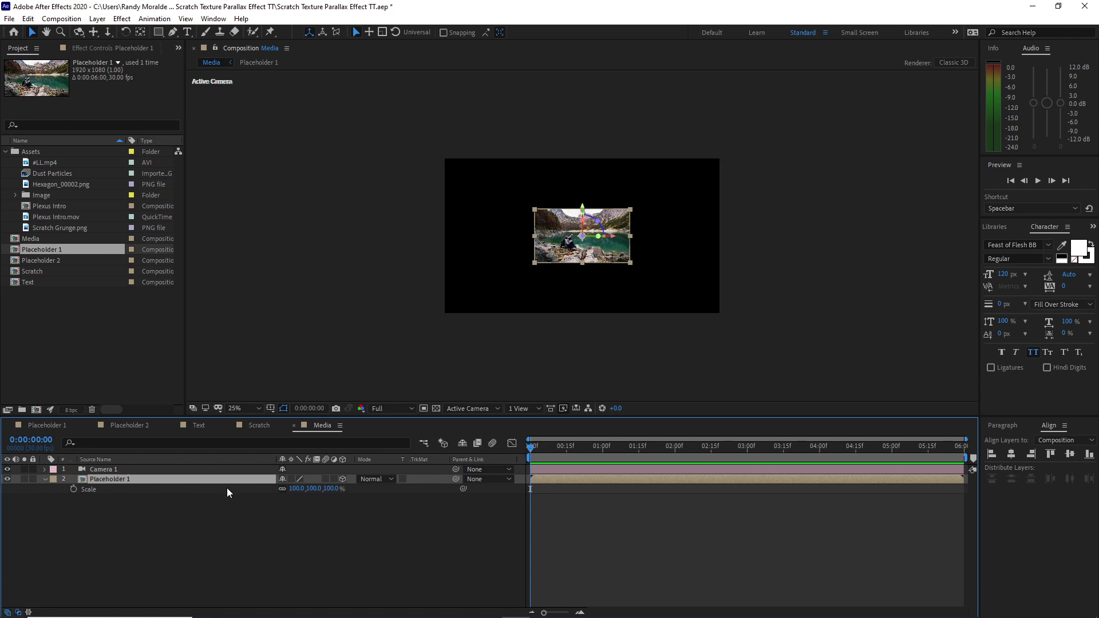
left_click_drag(295, 488, 470, 556)
left_click(457, 558)
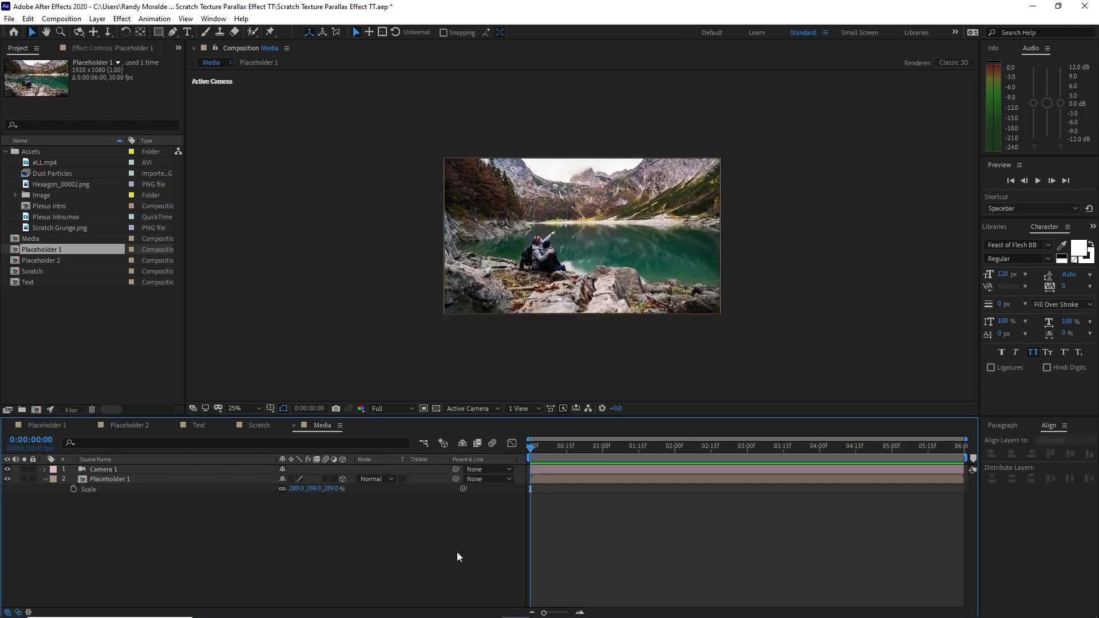
left_click(46, 479)
key("ctrl+s")
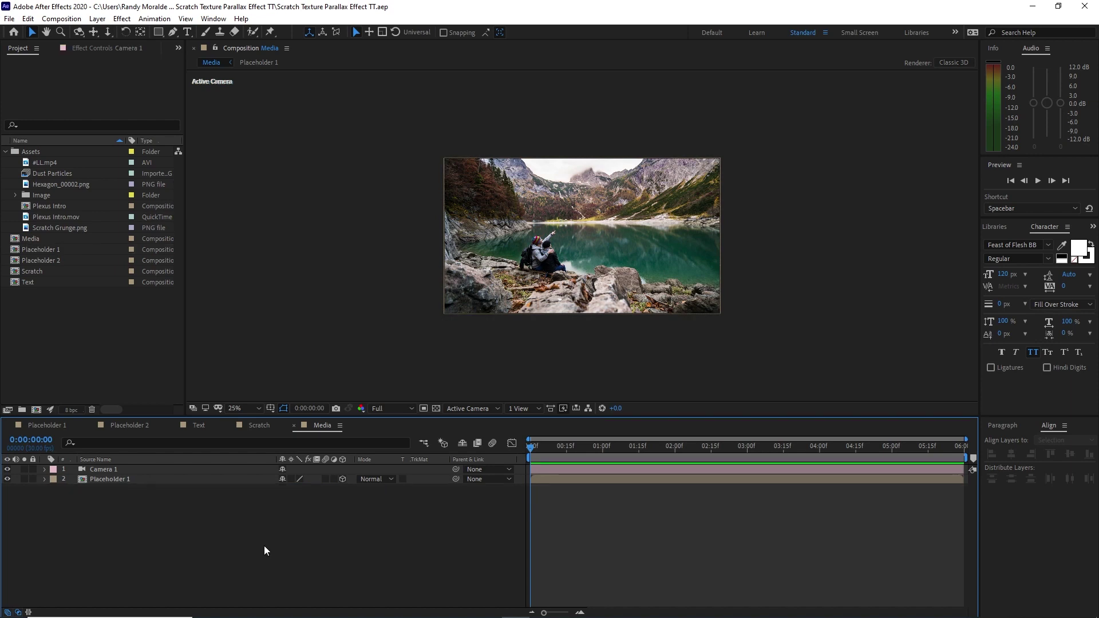
Add keyframes for the camera's Point of Interest, Position and Z Rotation at the start of the Media composition
left_click(200, 469)
left_click(43, 469)
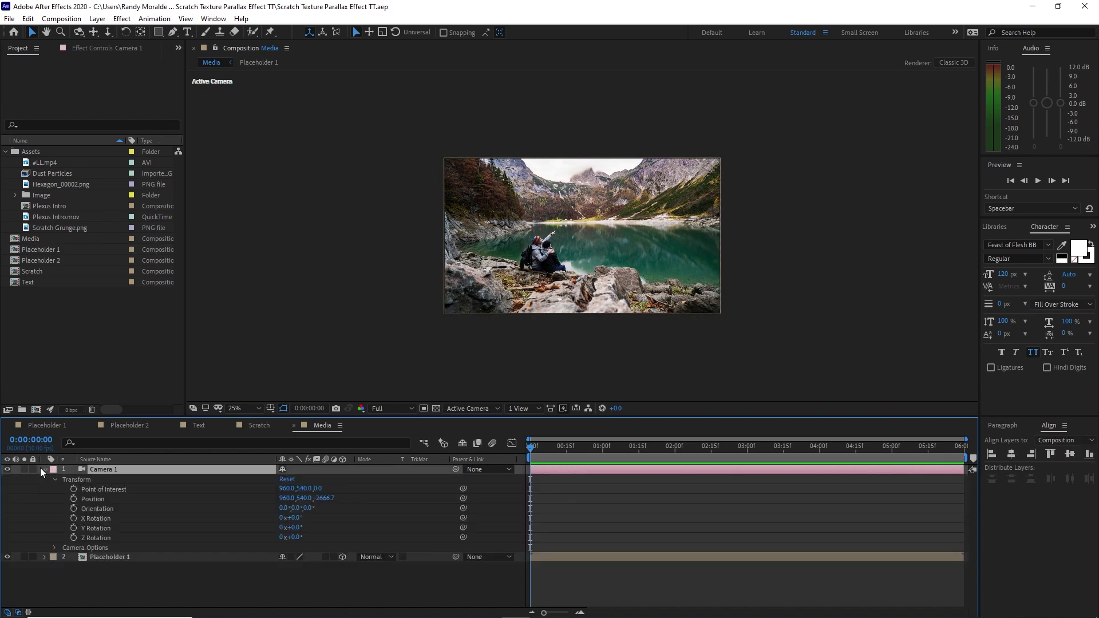
left_click(72, 490)
left_click(73, 497)
left_click(75, 496)
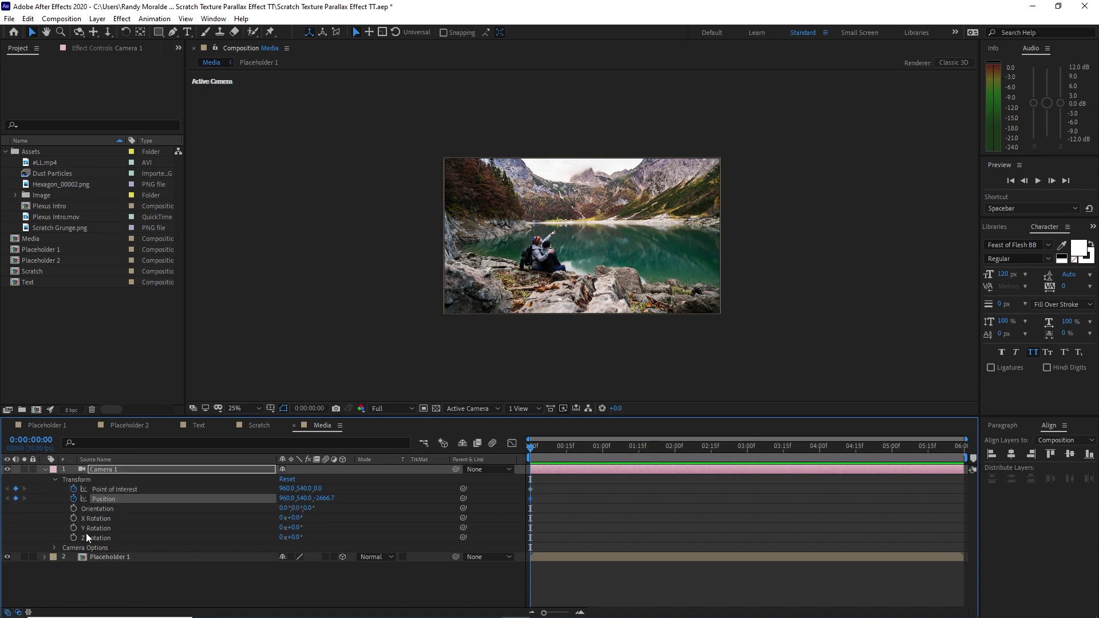
left_click(73, 538)
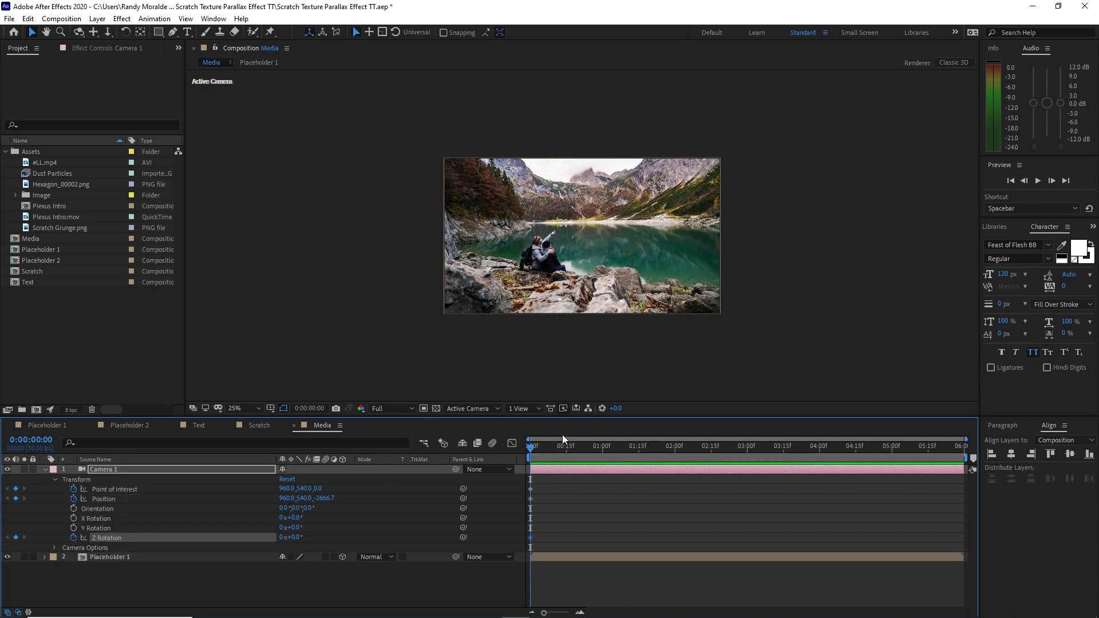
Set the camera's Z Rotation to -8° at 0:00:05:29
left_click_drag(535, 444, 963, 454)
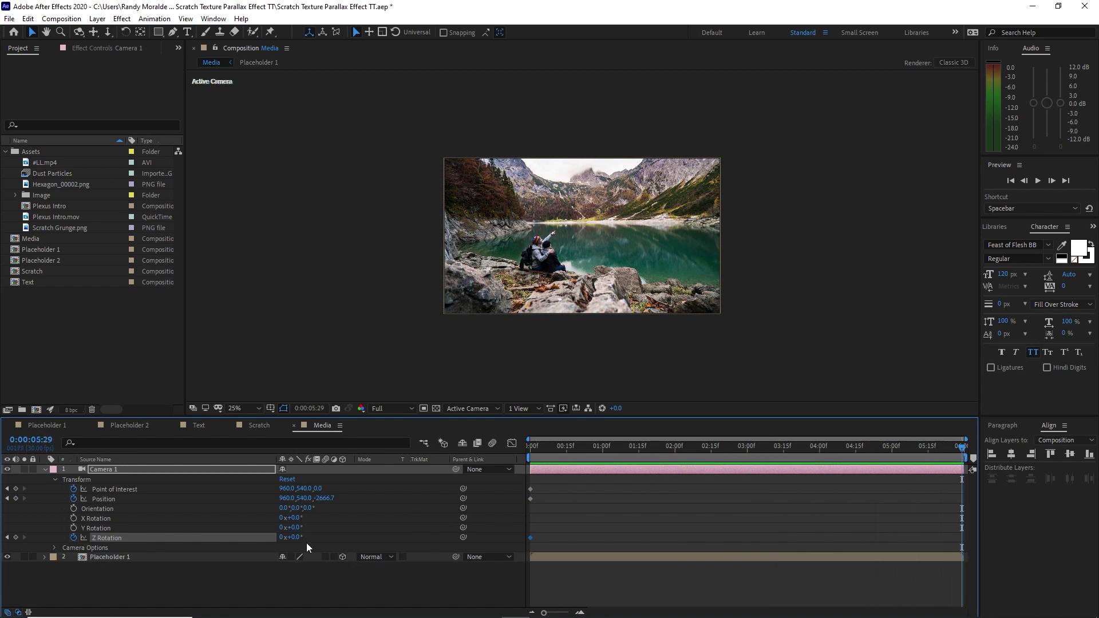
left_click(298, 538)
type("-8")
Move the camera in towards the photo and reframe it at 0:00:05:29, to a position of about 964, 509, -76
left_click(107, 33)
left_click(585, 233)
left_click_drag(584, 233, 571, 69)
left_click_drag(578, 223, 572, 81)
left_click_drag(613, 246, 578, 246)
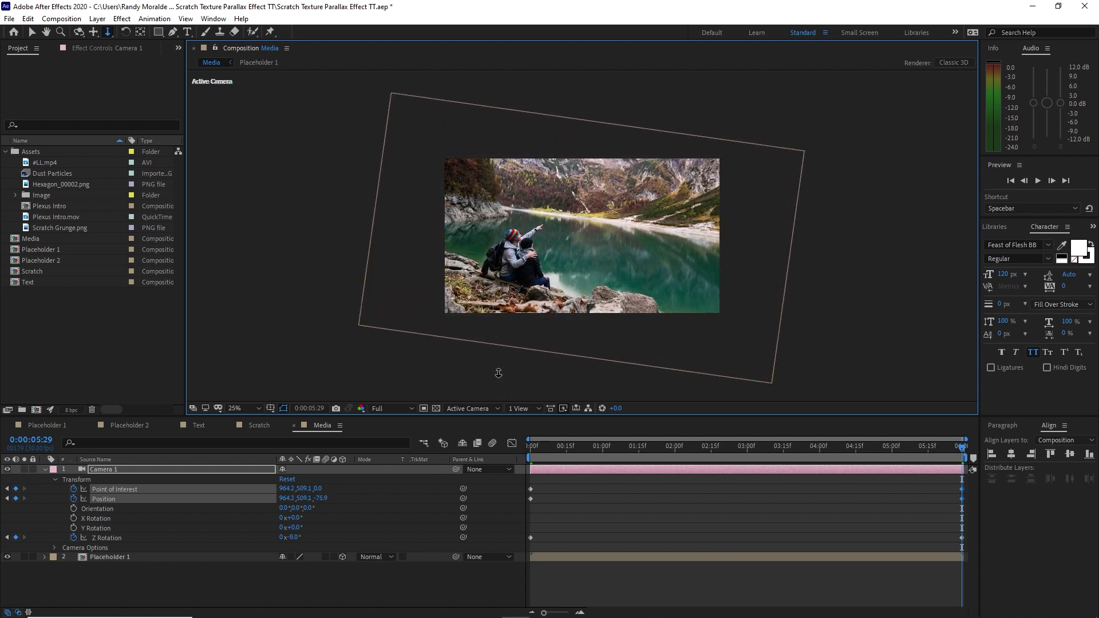
key("v")
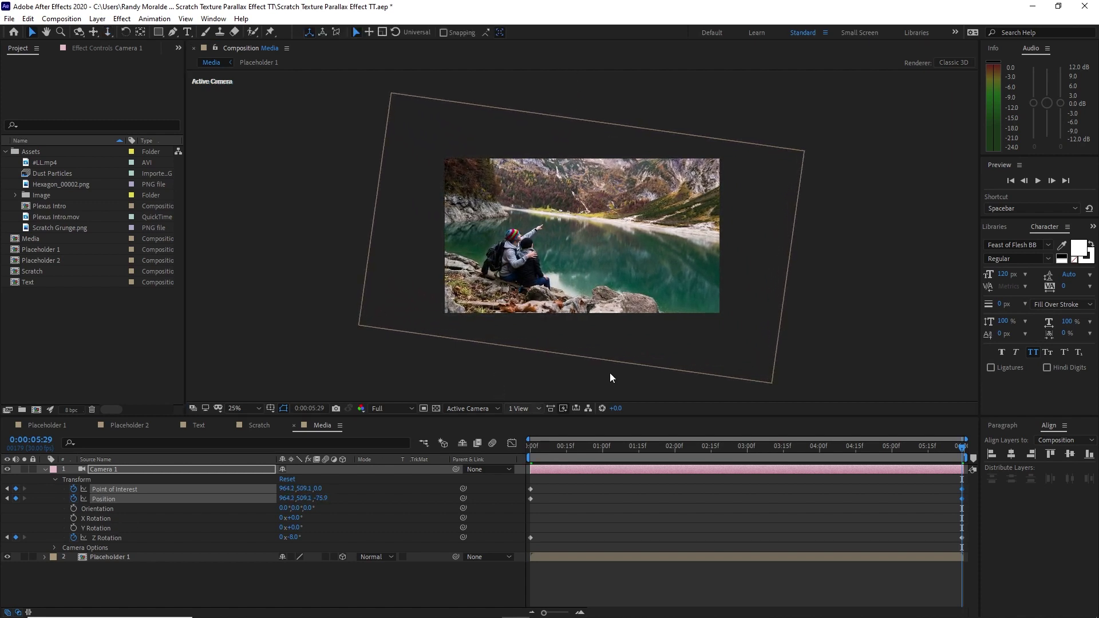
Play back the camera move in the Media composition, stop it and collapse the camera's properties
left_click(1043, 181)
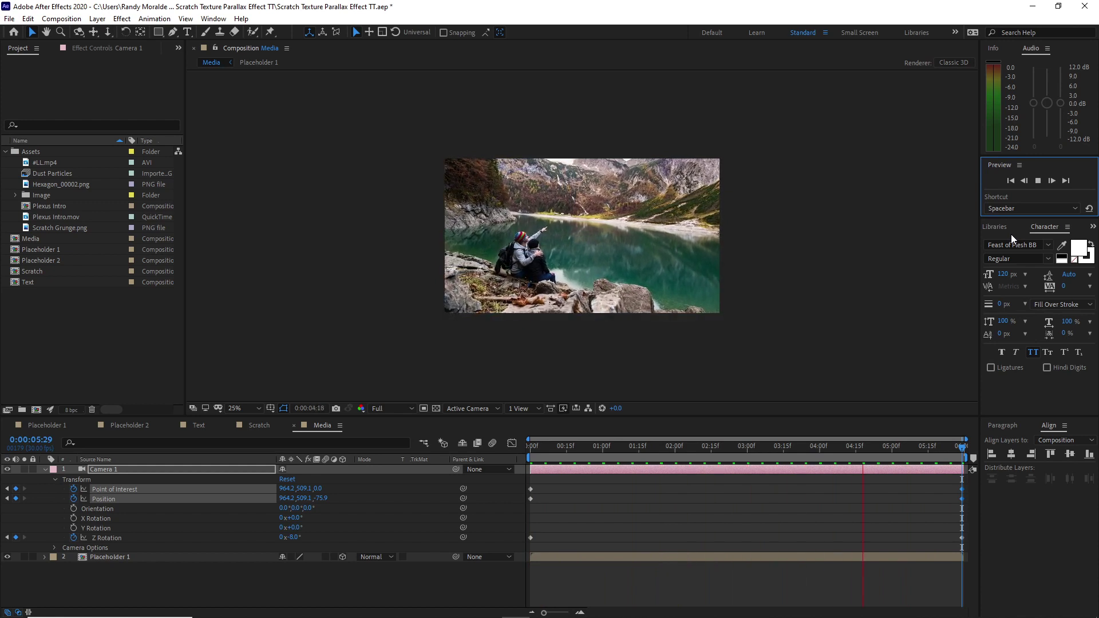
left_click(1037, 181)
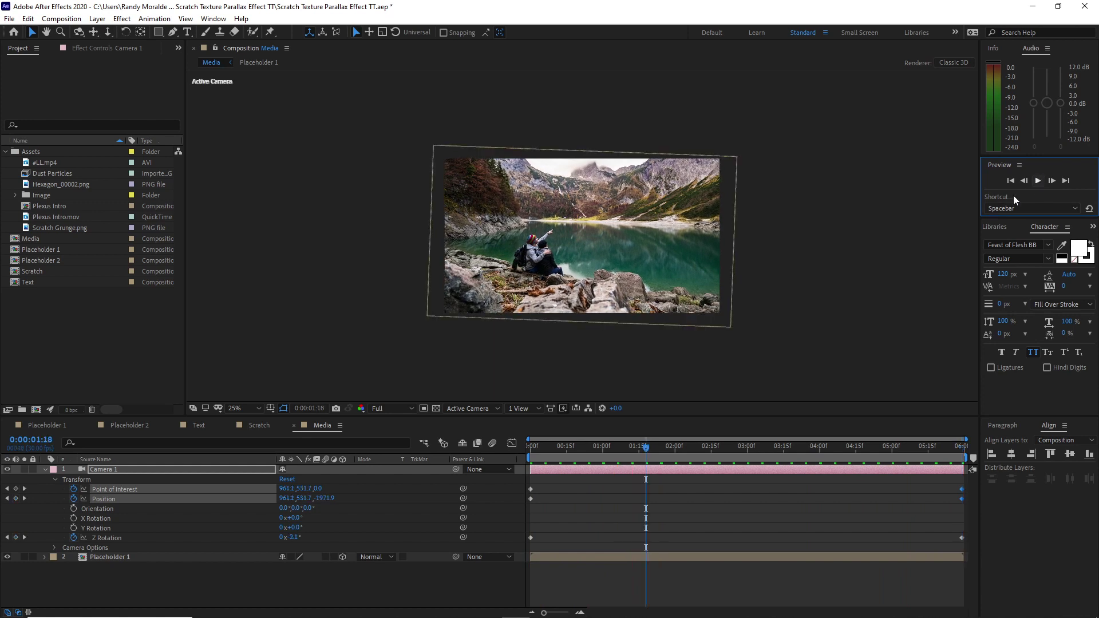
left_click(55, 479)
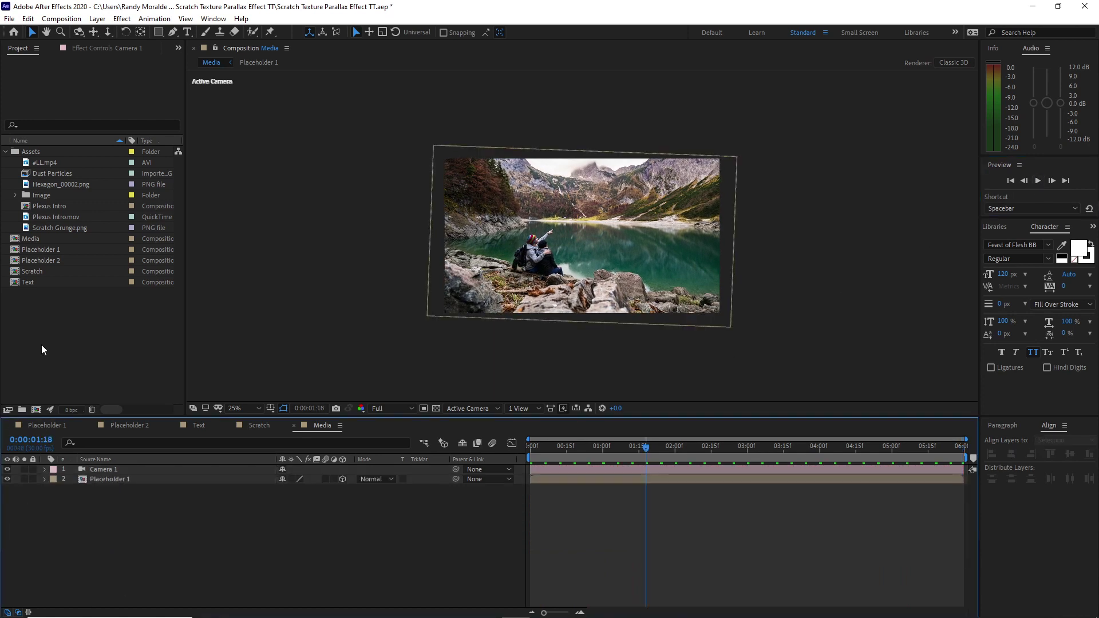
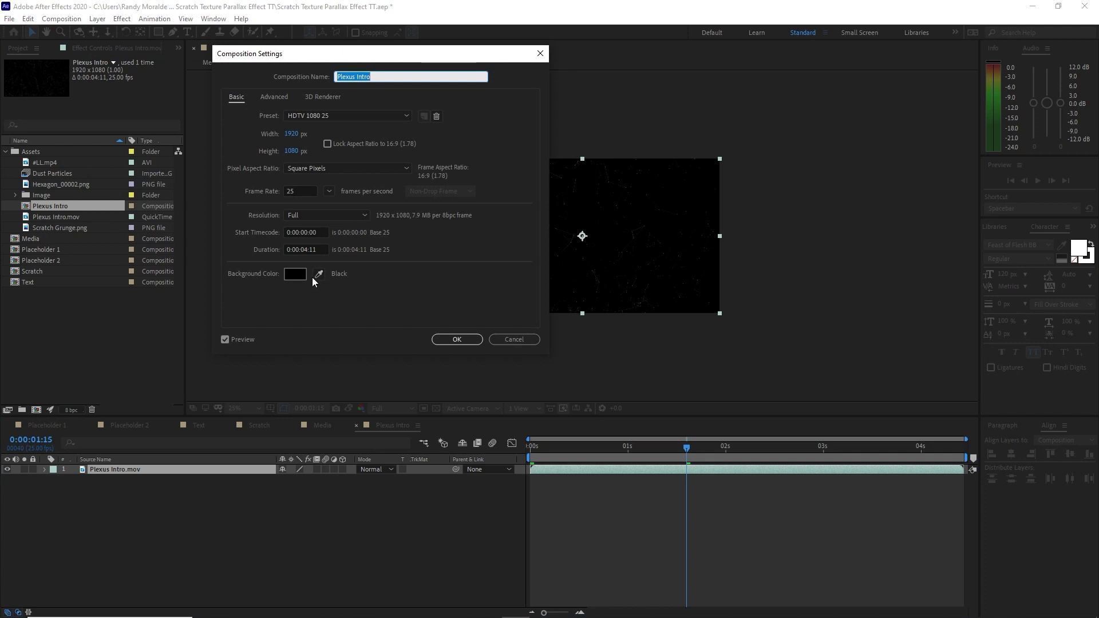
Set the Plexus Intro composition's duration to 0:00:06:00 and extend the visible timeline range to its full length
left_click(307, 250)
key("BackSpace")
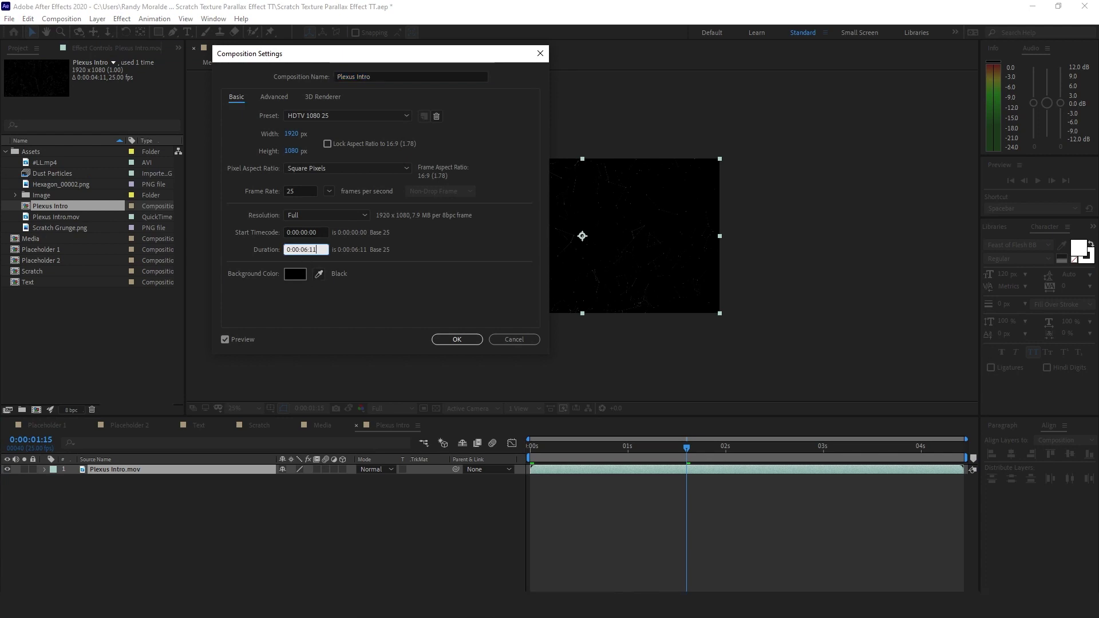
key("BackSpace")
key("BackSpace")
left_click(458, 340)
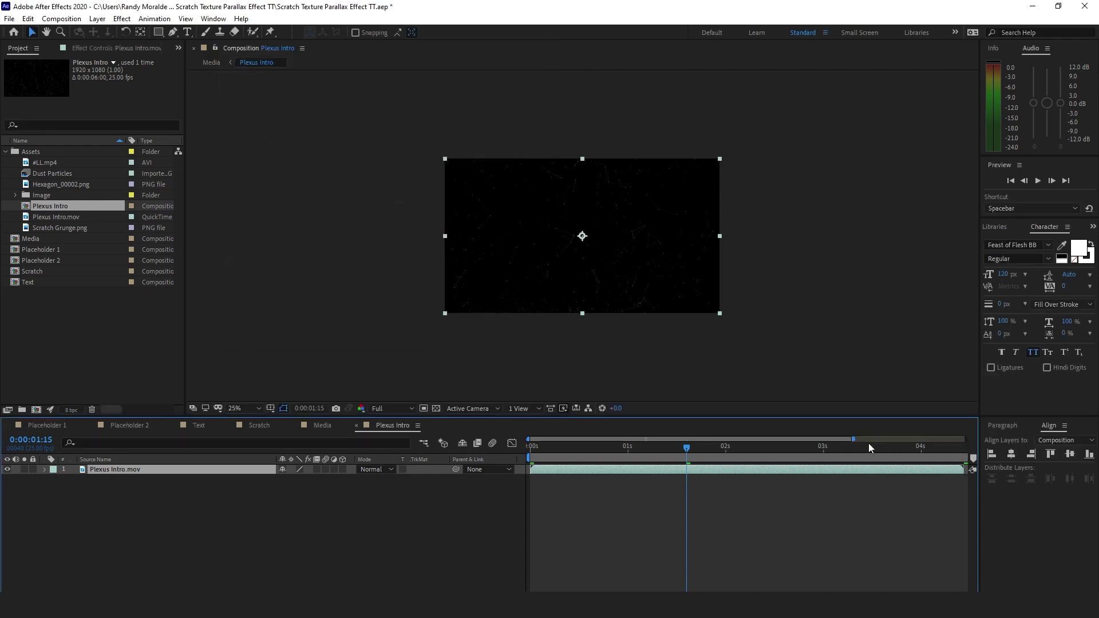
left_click_drag(854, 439, 966, 439)
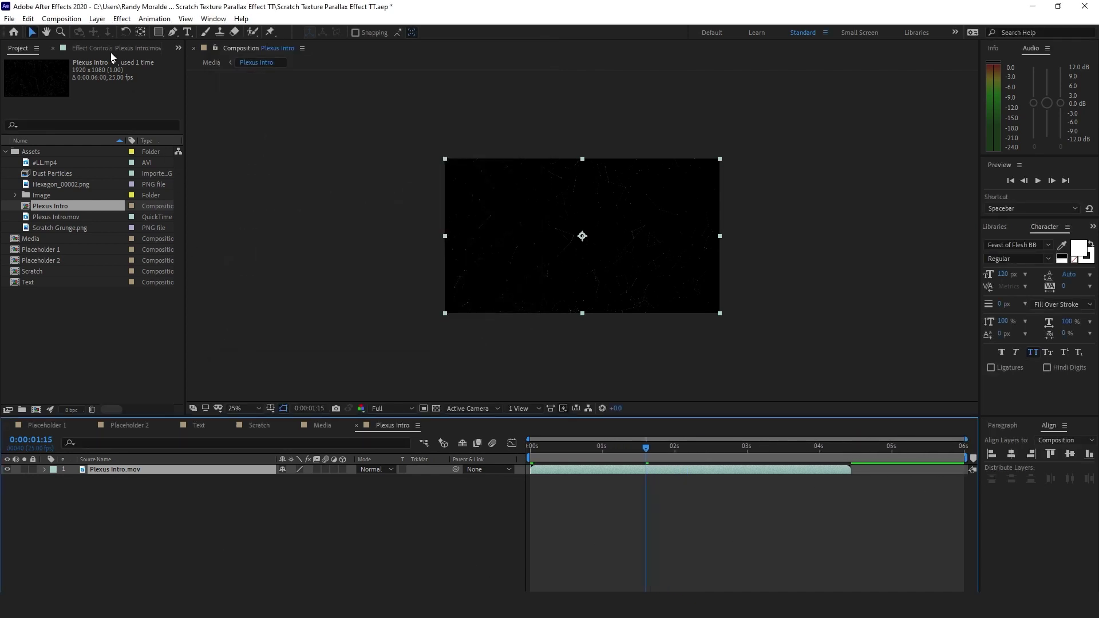
Enable time remapping on the Plexus Intro.mov layer, and extend the layer and its last Time Remap keyframe to the composition's end
left_click(97, 18)
mouse_move(249, 167)
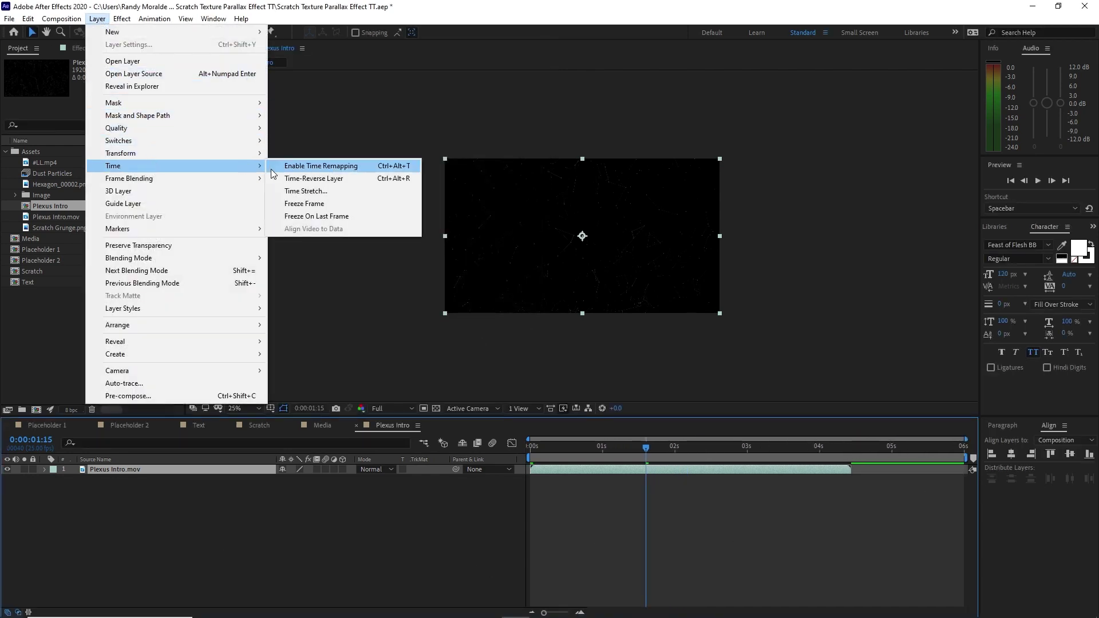
left_click(303, 166)
left_click_drag(851, 469, 964, 475)
left_click_drag(853, 478, 964, 518)
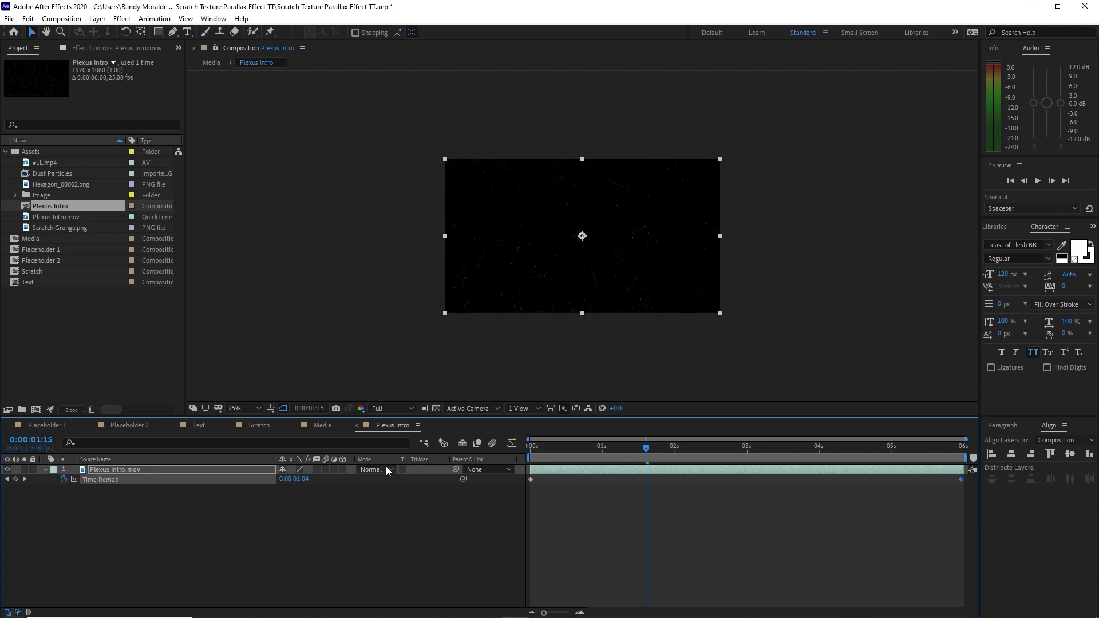
Extend the Plexus Intro layer to the end of the Media composition and set its blending mode to Screen
left_click(334, 426)
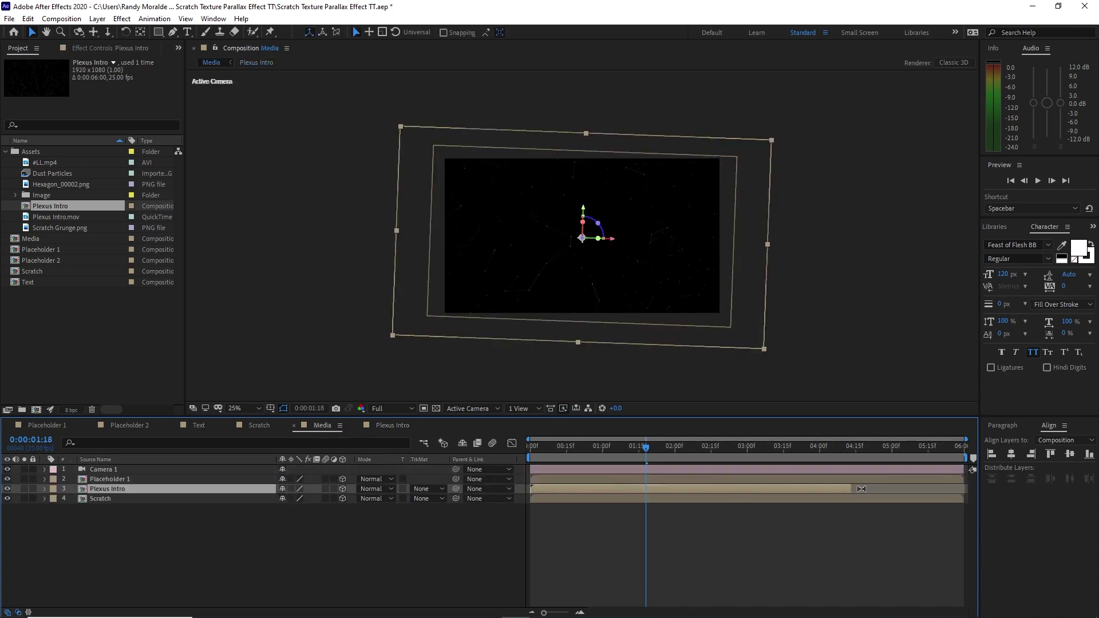
left_click_drag(854, 486, 964, 488)
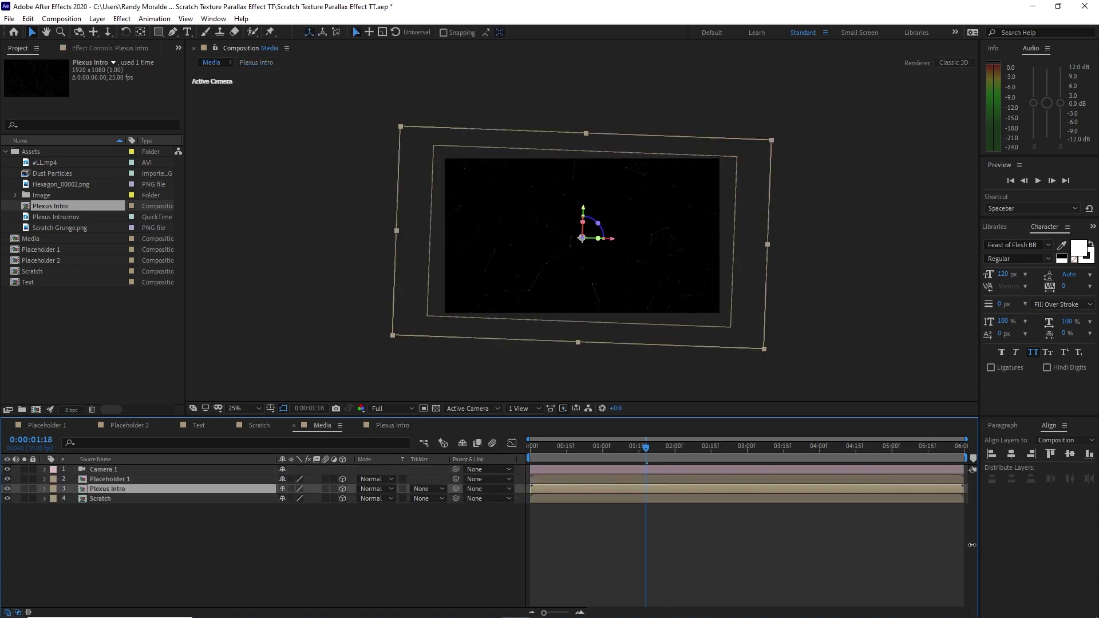
left_click(372, 490)
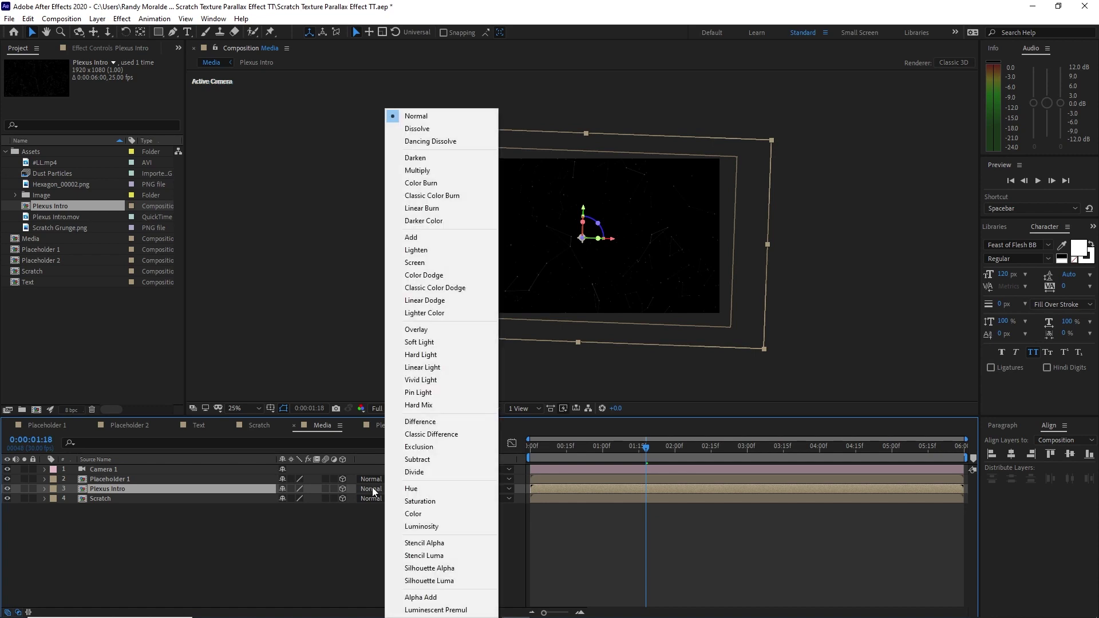
left_click(415, 262)
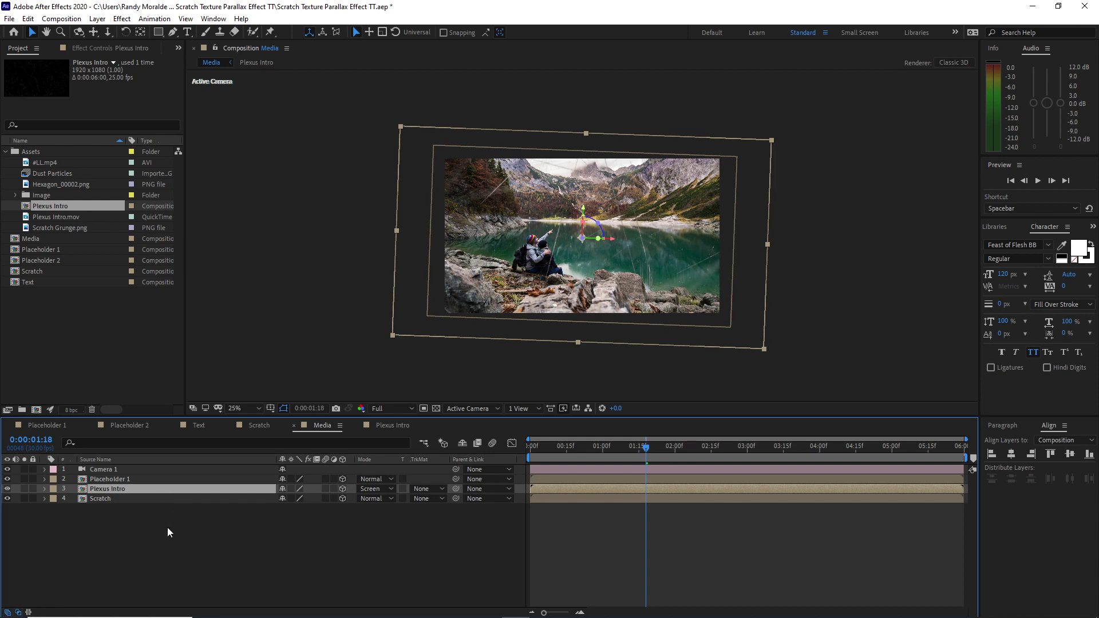
Set the Plexus Intro layer's Z position to 2000 and scale it up to 170%
key("p")
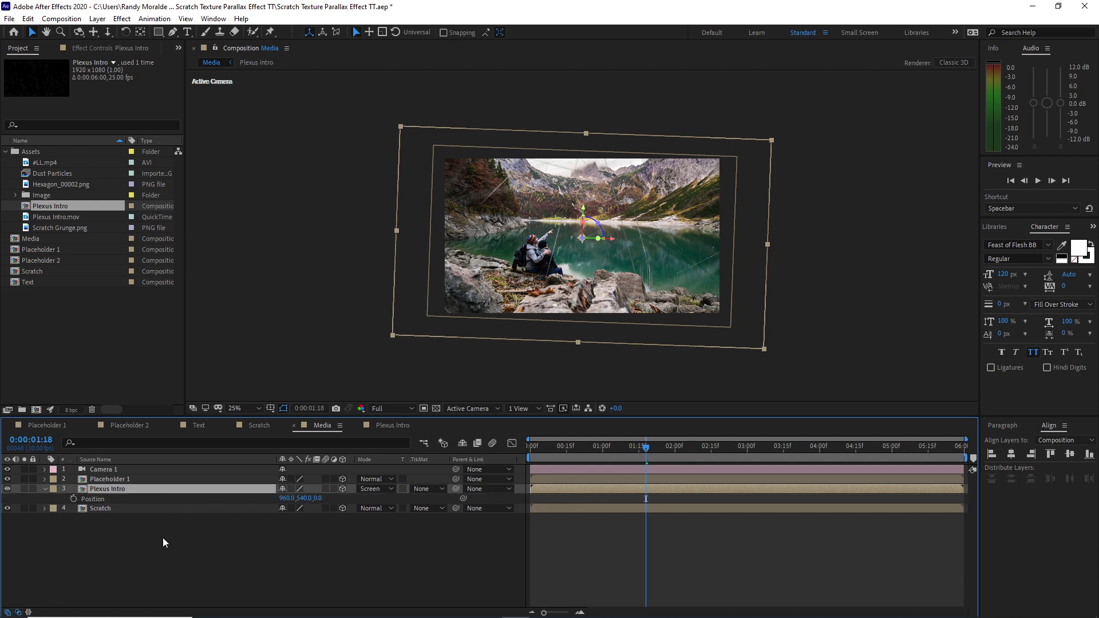
left_click(318, 499)
type("2000")
key("Return")
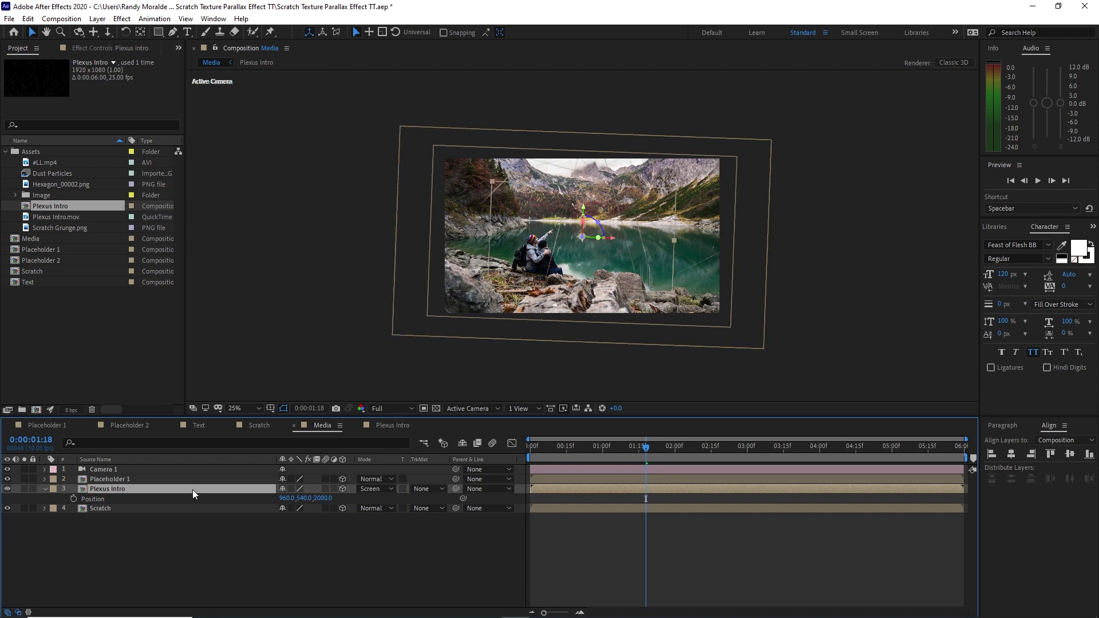
key("s")
left_click_drag(296, 498, 323, 550)
left_click(324, 549)
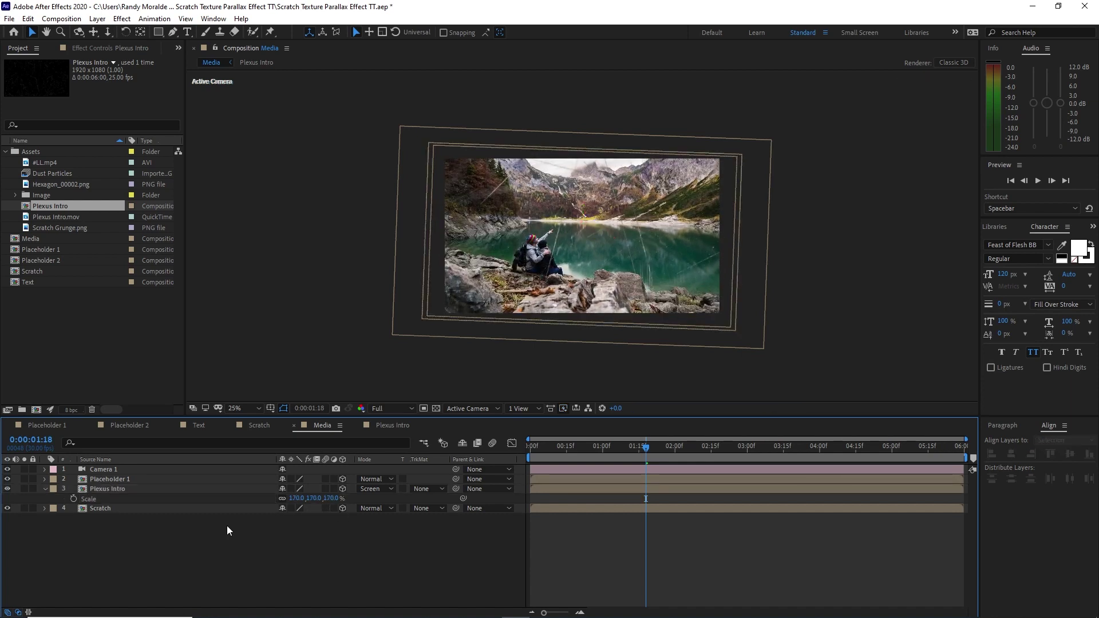
Duplicate the Plexus Intro layer and set the copy's Z position to -500
left_click(186, 490)
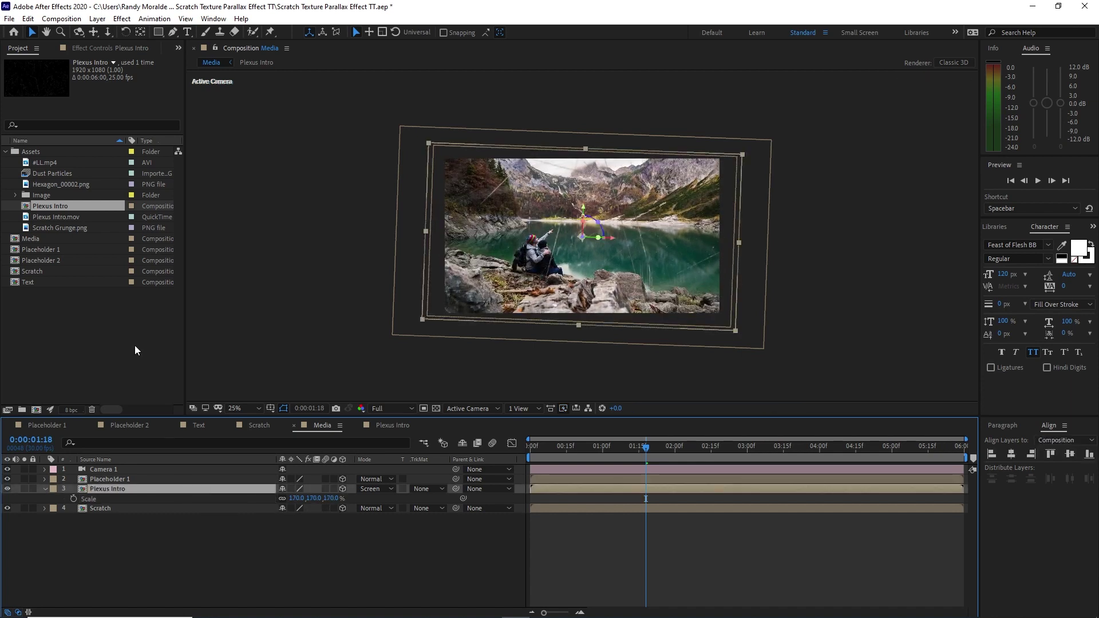
left_click(27, 18)
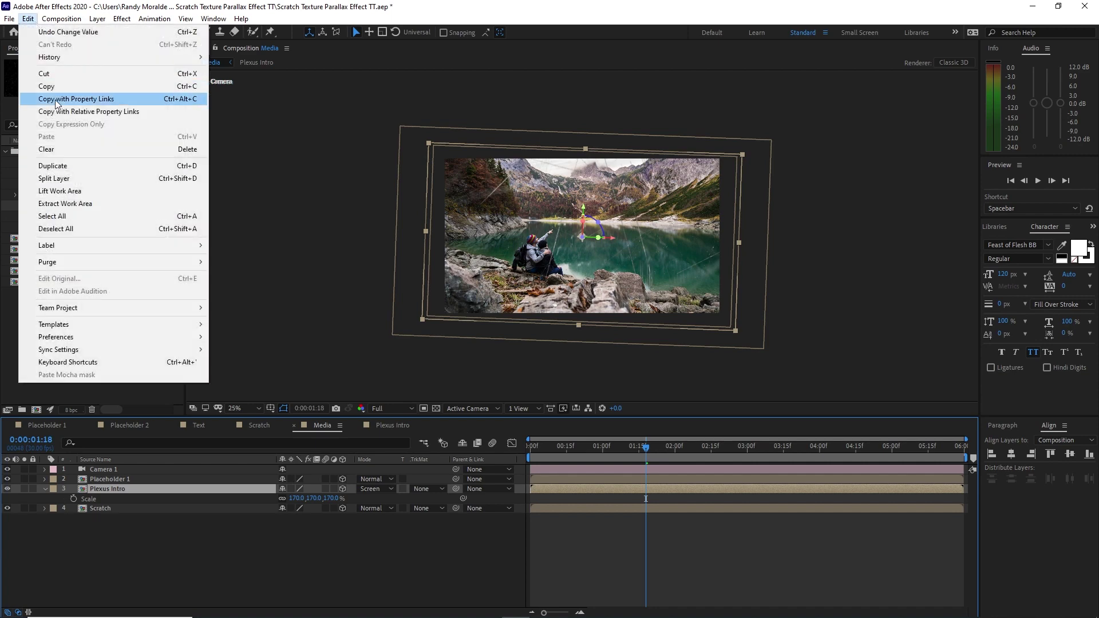
left_click(72, 160)
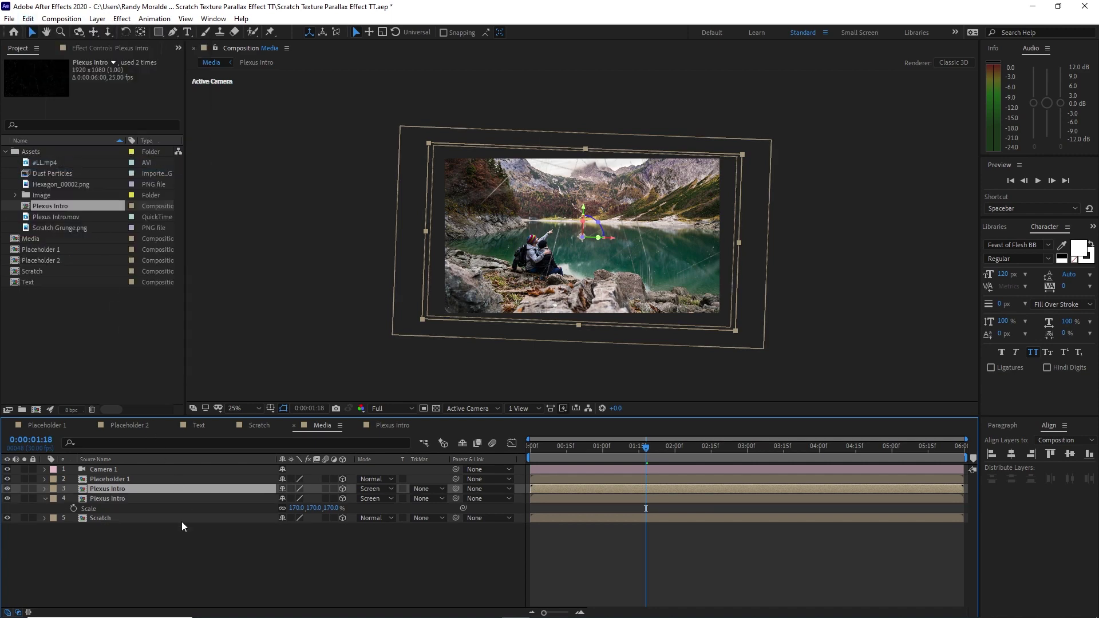
key("p")
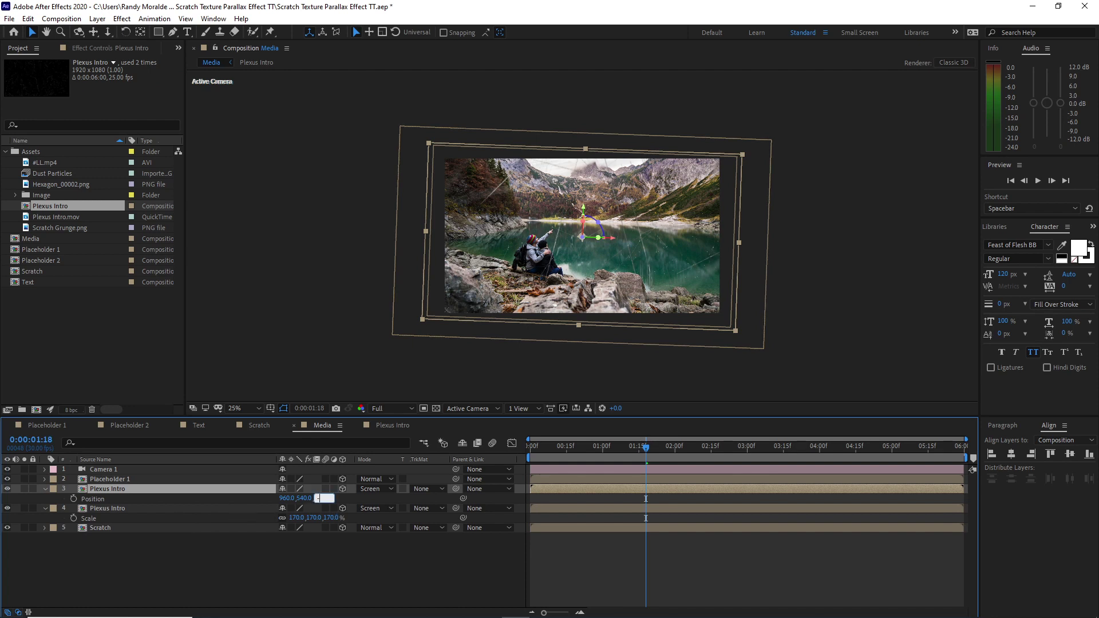
type("-500")
key("Return")
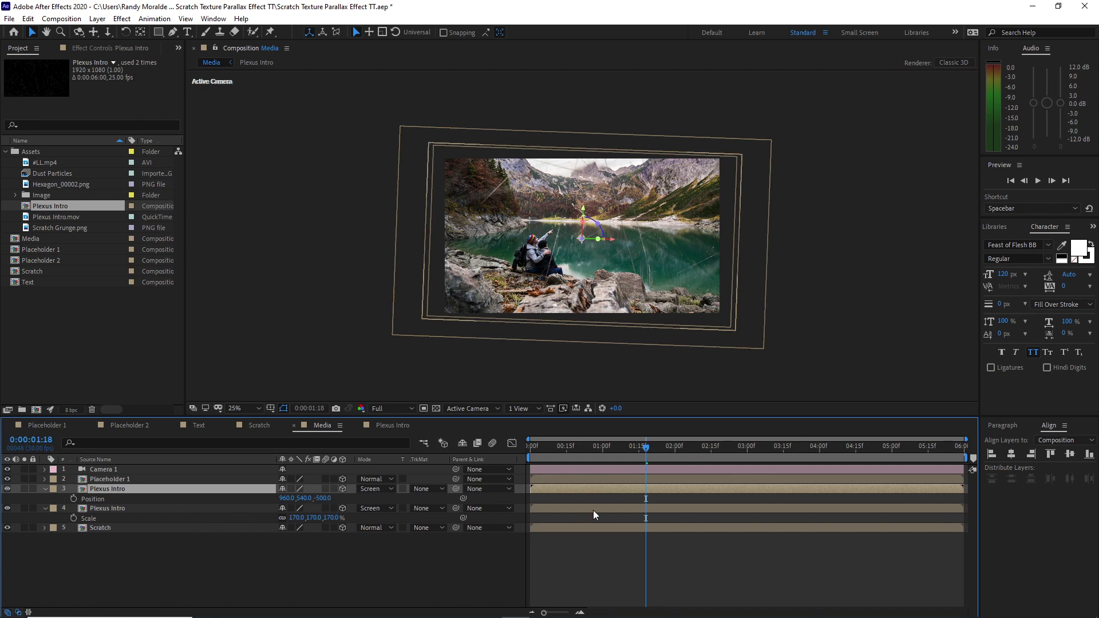
Return to the first frame and scale down the front Plexus Intro copy to fit the camera view
left_click_drag(623, 446, 526, 429)
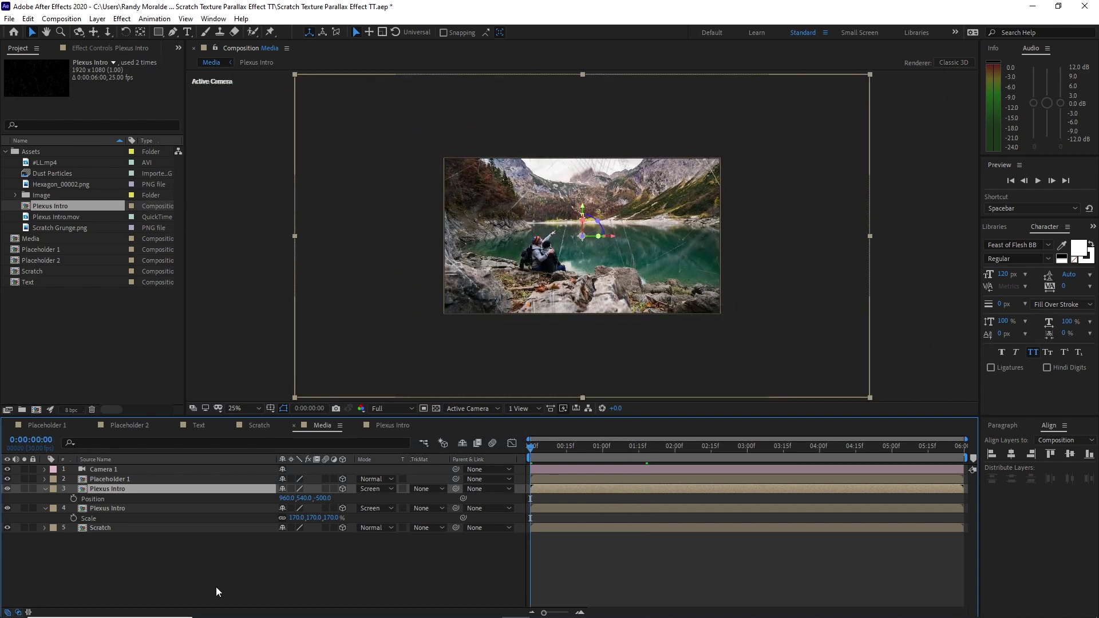
key("s")
left_click_drag(297, 498, 243, 502)
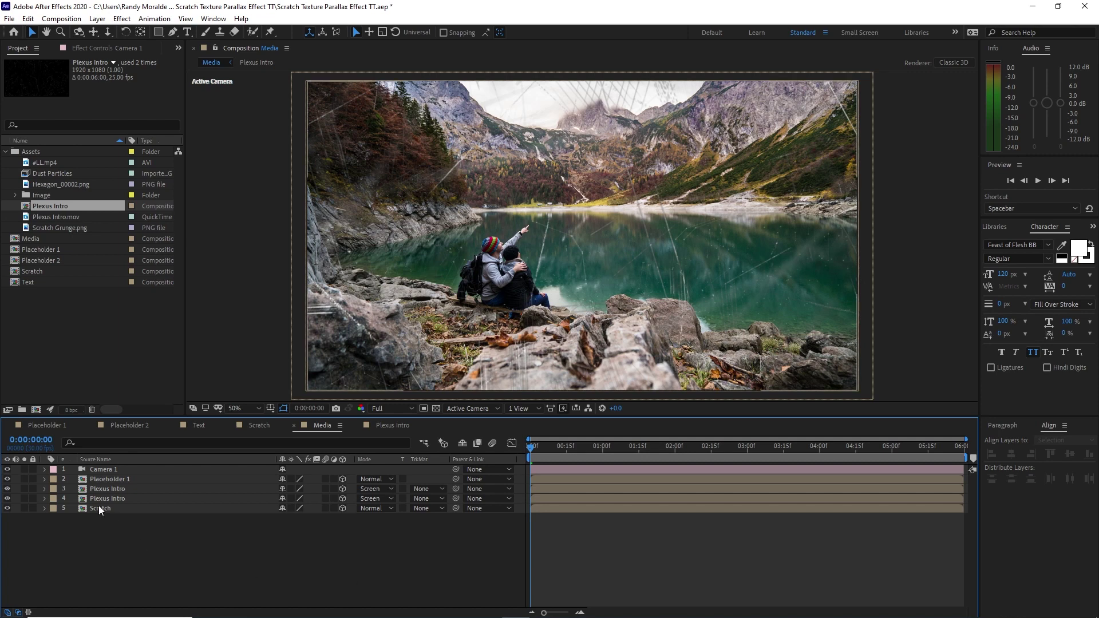
Try an aperture of about 207 pixels on the Media composition's camera, restore it to 25.3 pixels and collapse the camera's properties
left_click(44, 469)
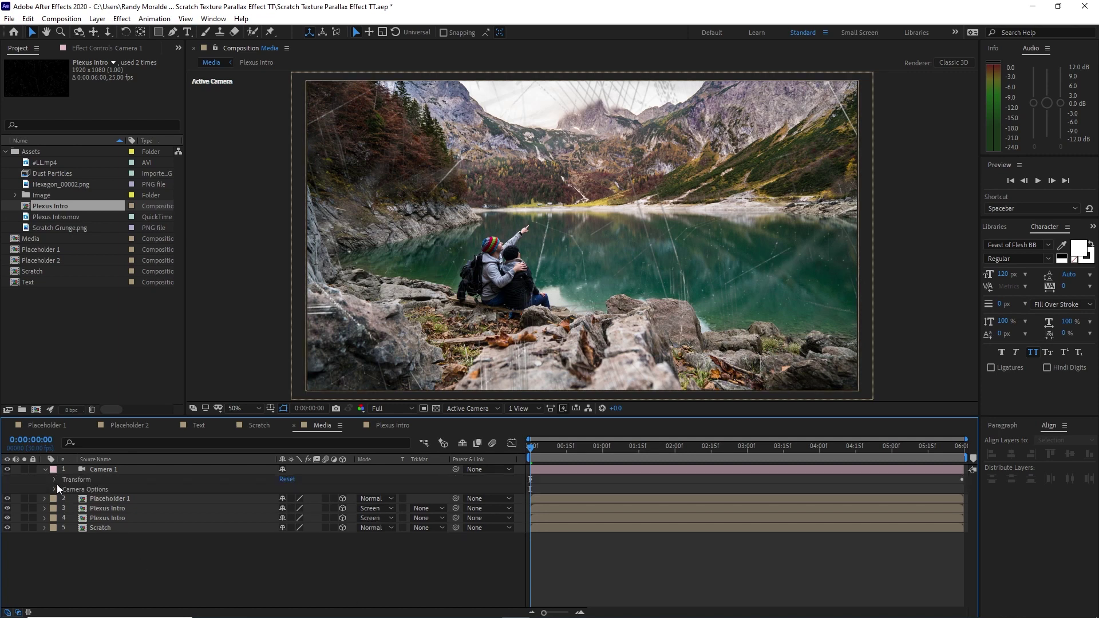
left_click(55, 489)
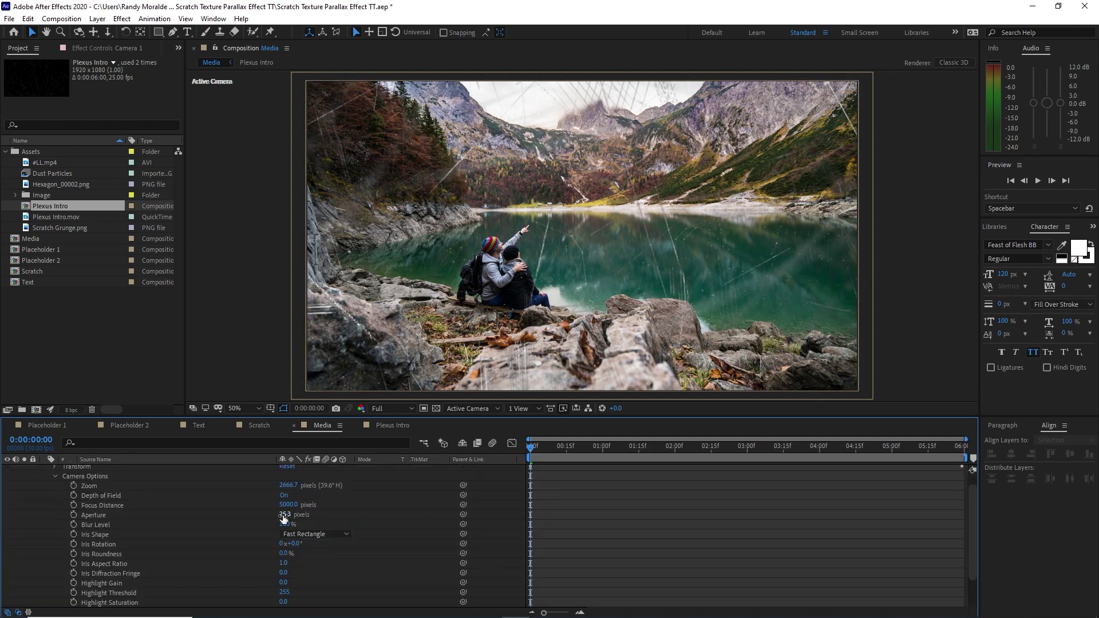
left_click_drag(284, 518, 378, 520)
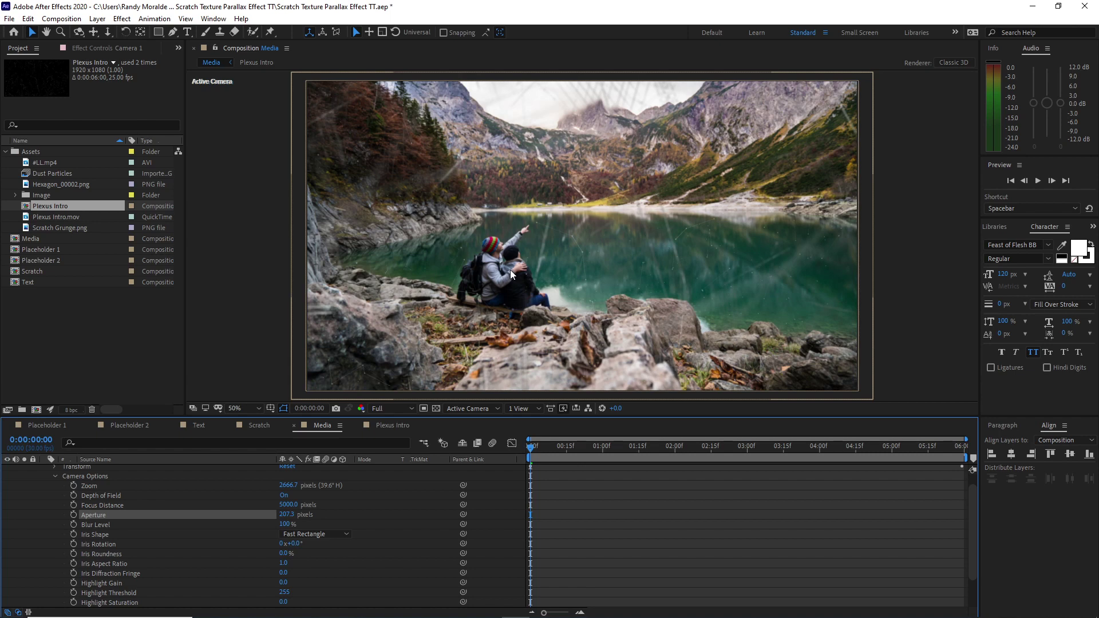
left_click(283, 514)
type("25")
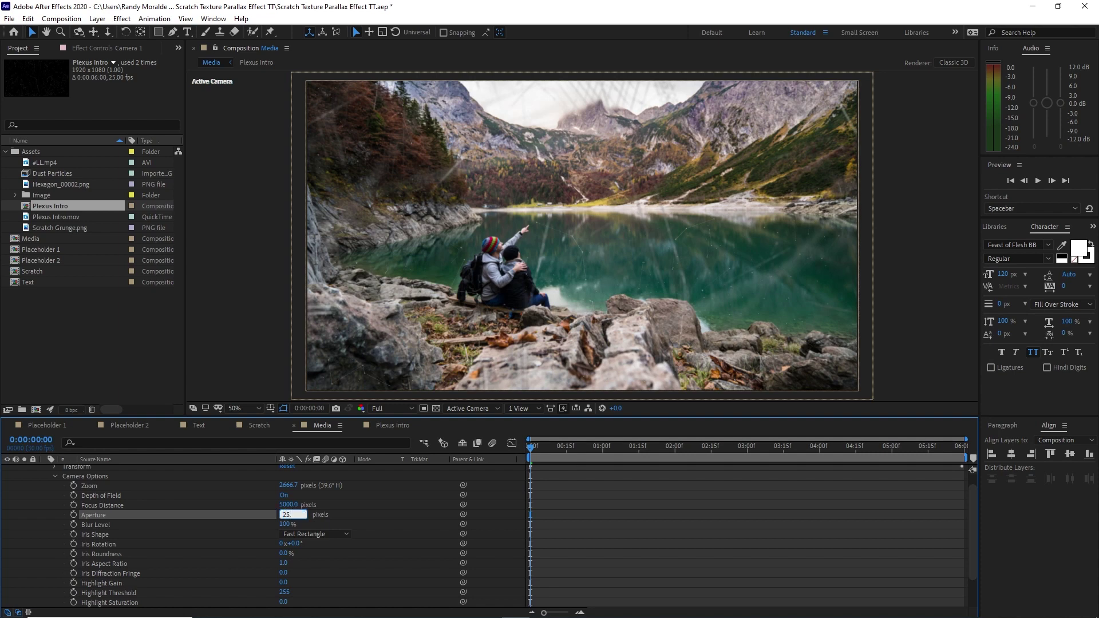
type(".3")
key("Return")
left_click(55, 476)
left_click(43, 467)
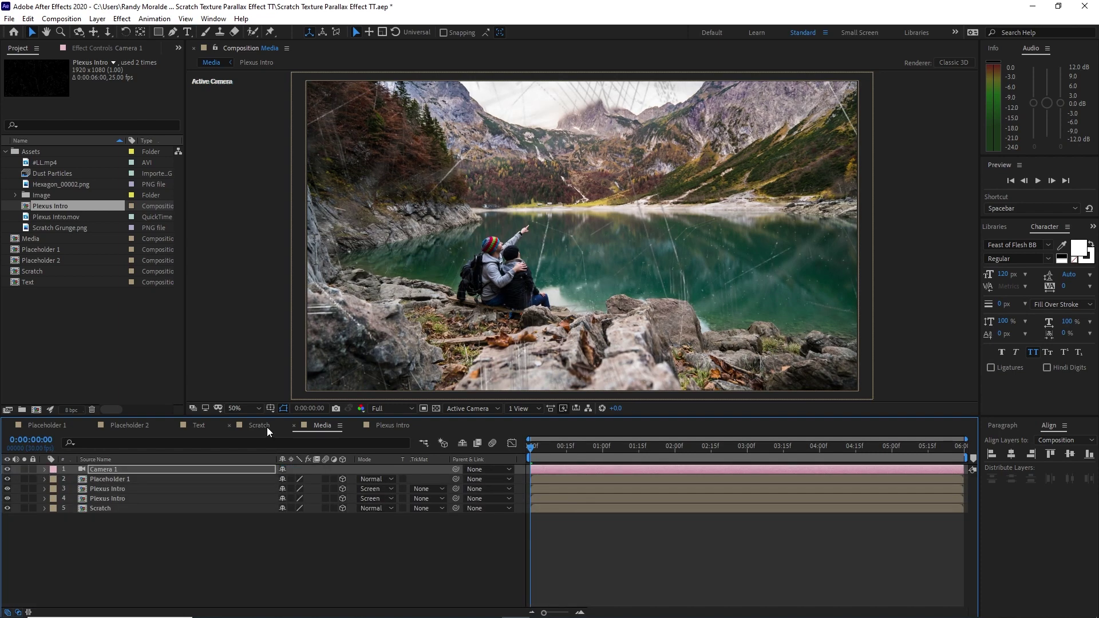
Examine the camera options of Camera 1 in the Scratch composition, including its aperture and focus distance
left_click(259, 425)
left_click(45, 469)
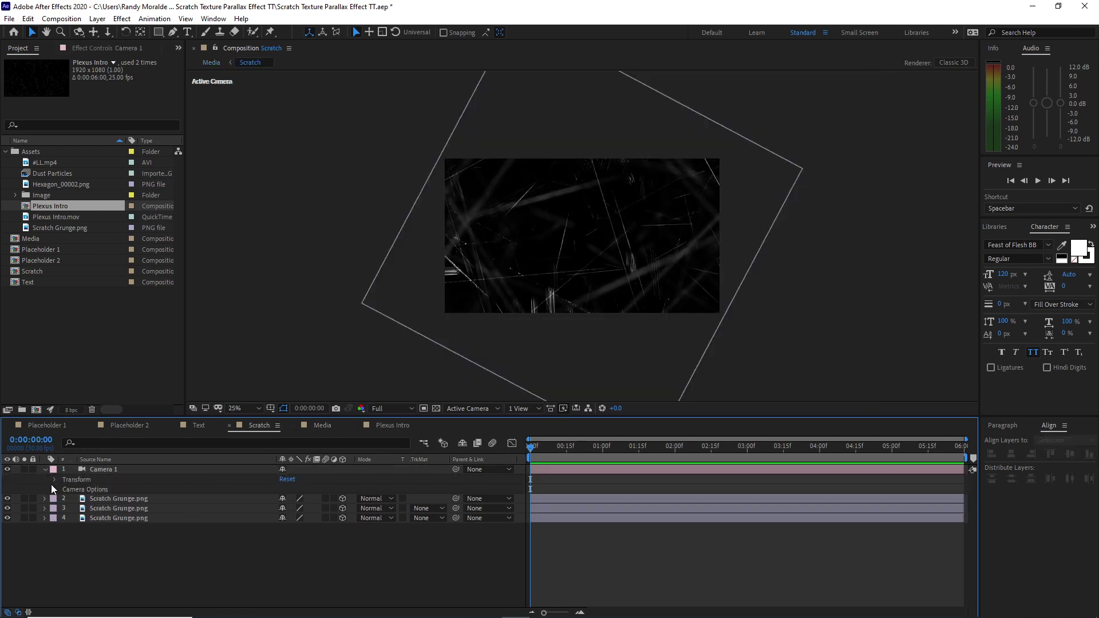
left_click(52, 487)
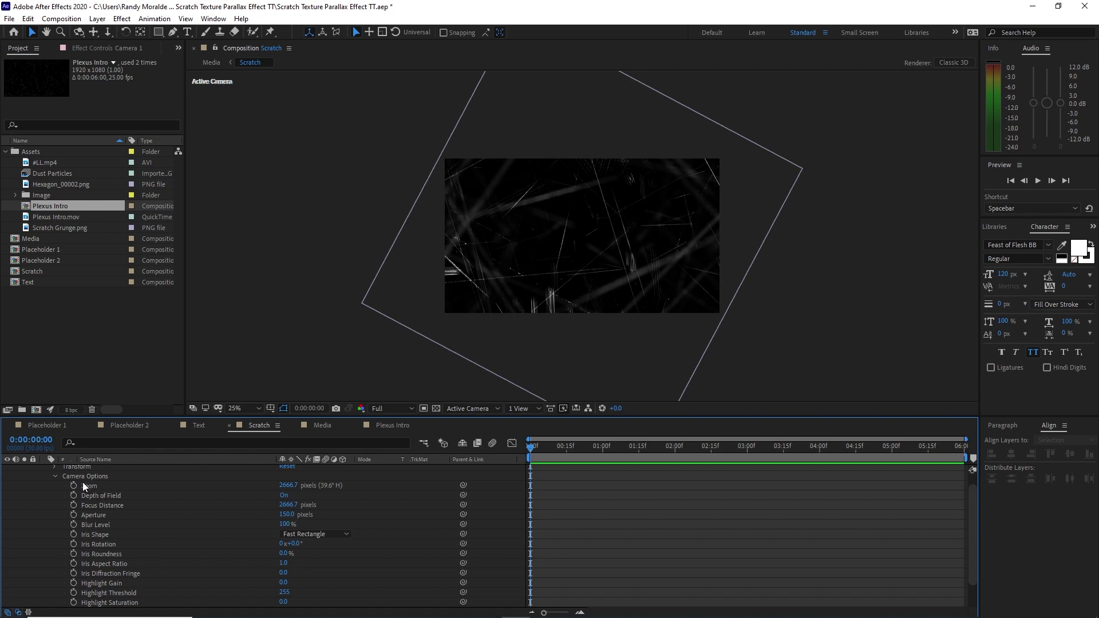
left_click(54, 477)
left_click(44, 469)
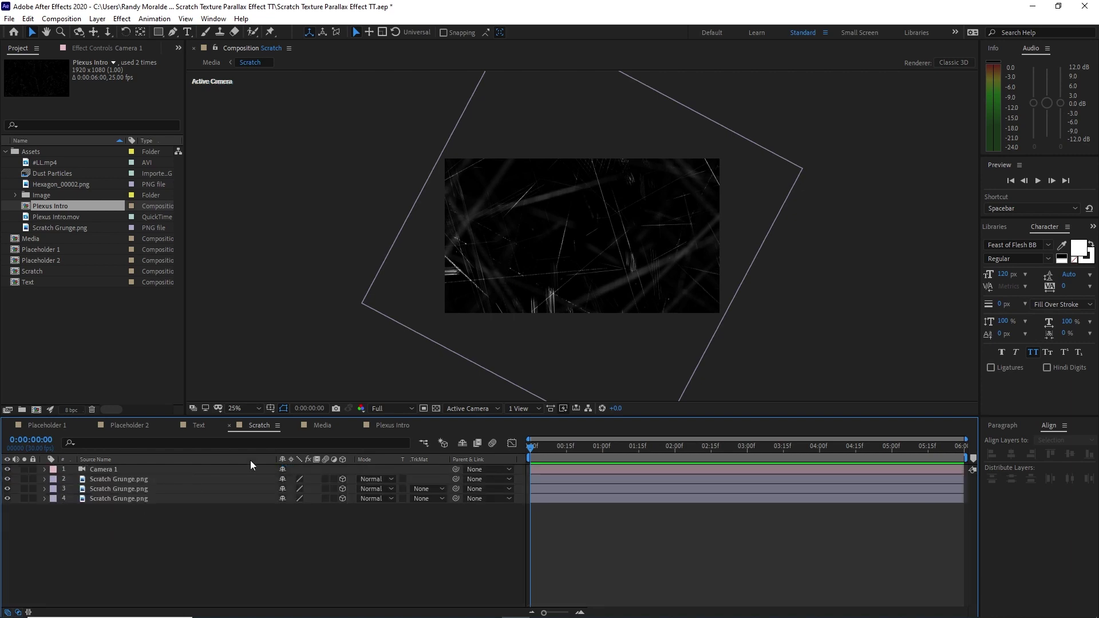
Collapse transformations on the Scratch layer in the Media composition
left_click(321, 426)
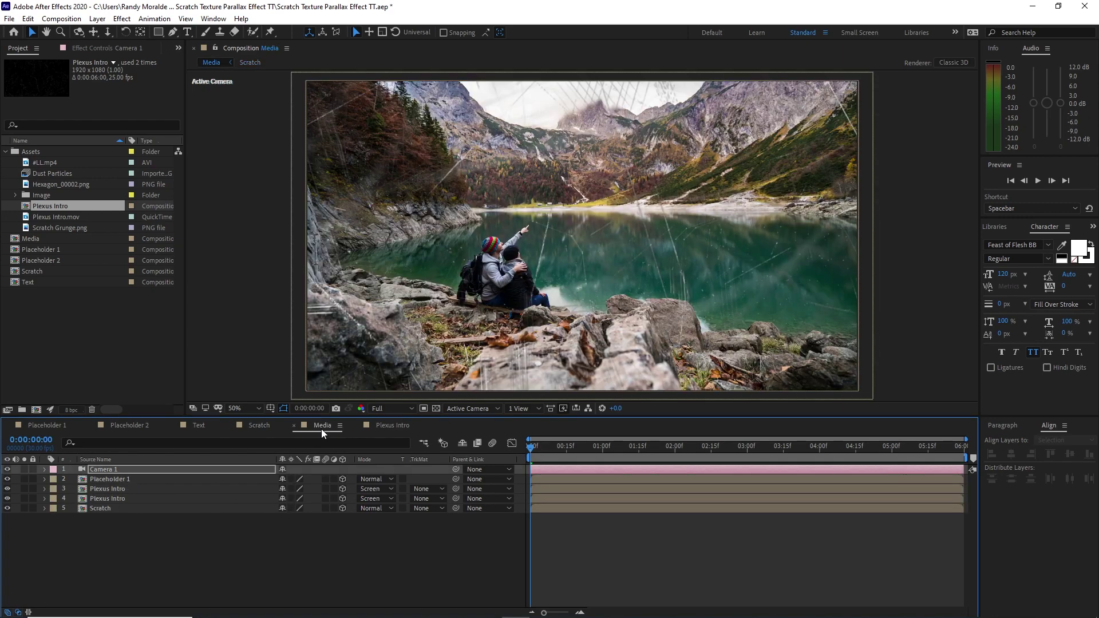
left_click(291, 508)
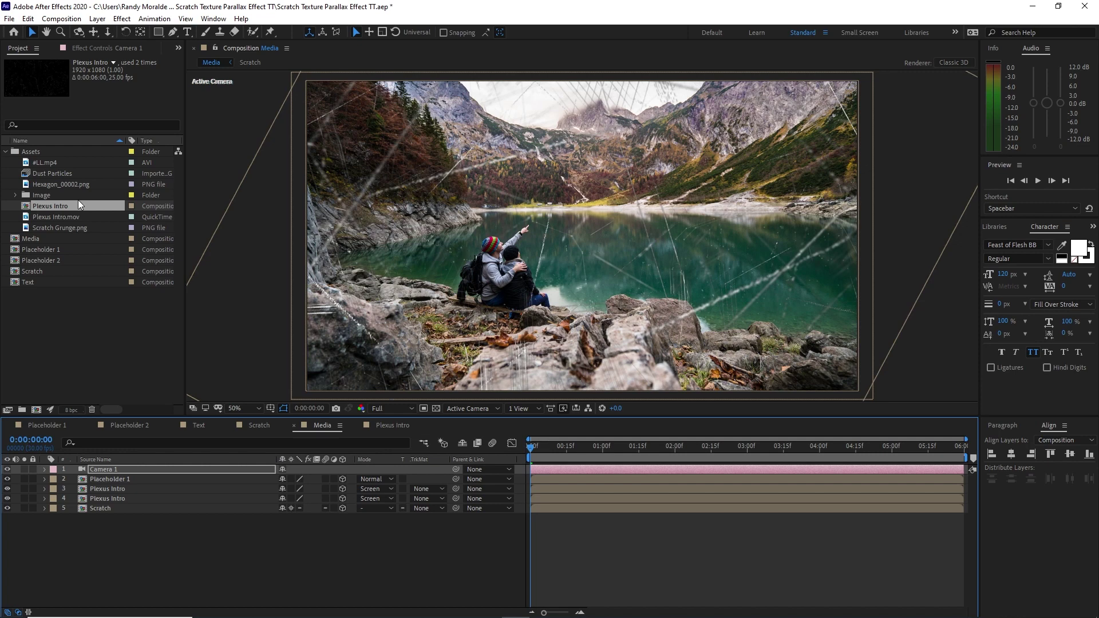
Move the Plexus Intro composition and the Image folder out of the Assets folder to the project's root level
left_click_drag(78, 198, 74, 311)
left_click_drag(48, 194, 75, 317)
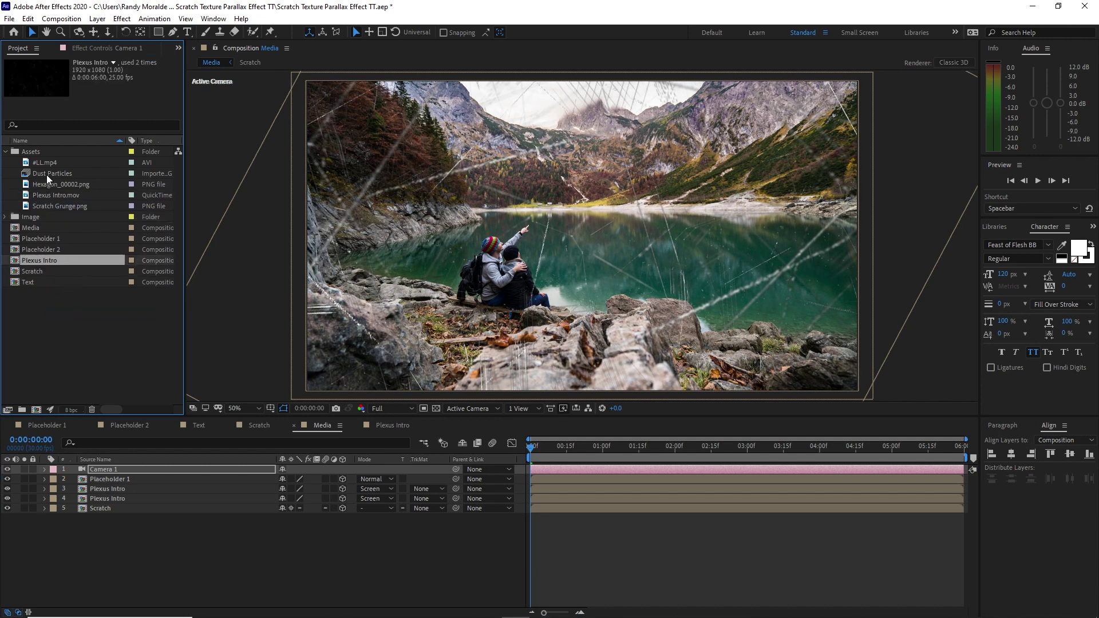
Create a new composition from the Dust Particles footage and rename it Dust
left_click_drag(46, 174, 37, 407)
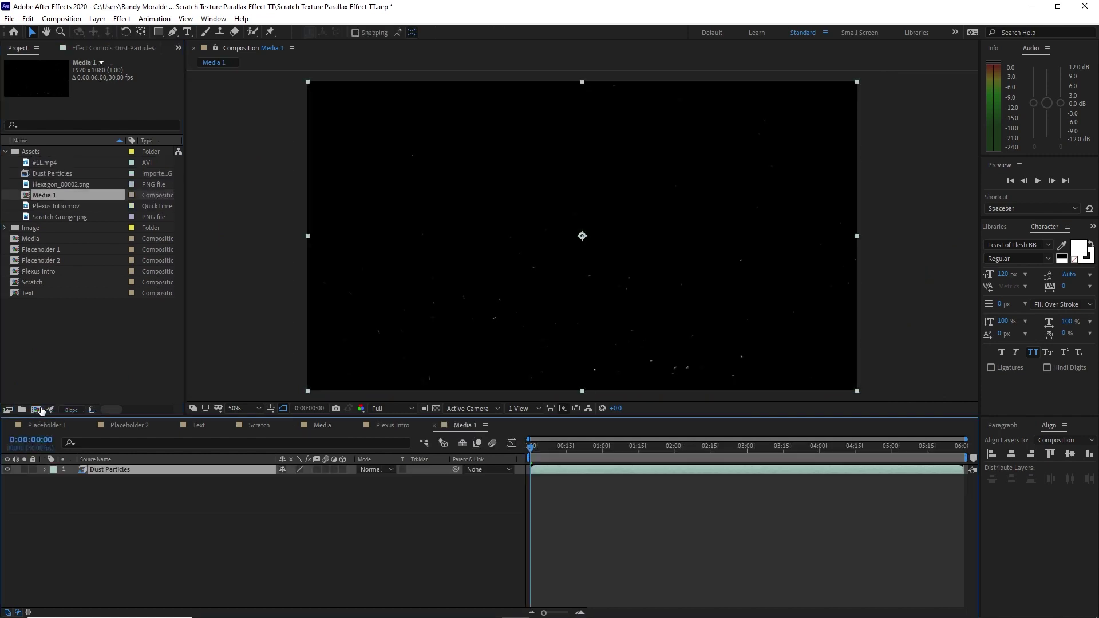
right_click(63, 197)
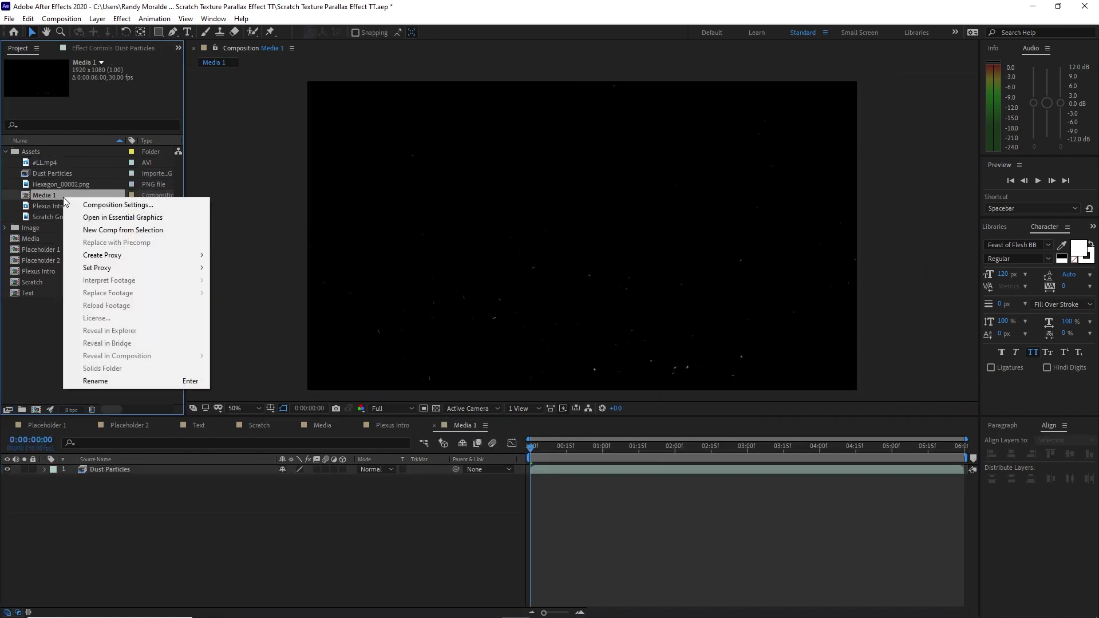
left_click(107, 375)
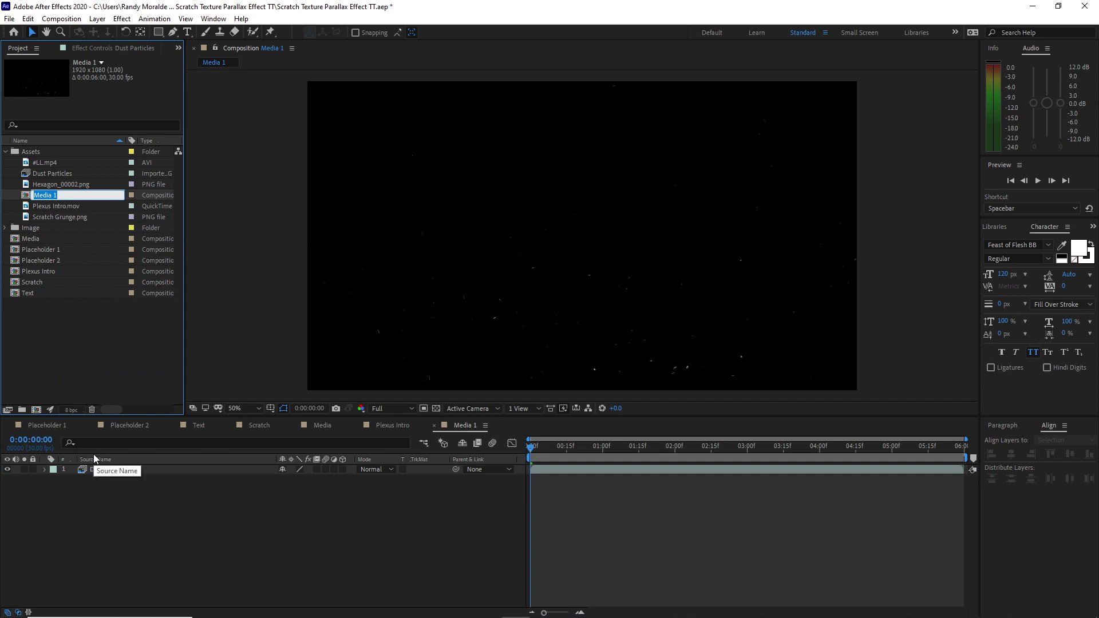
key("Caps_Lock")
type("D")
key("Caps_Lock")
type("u")
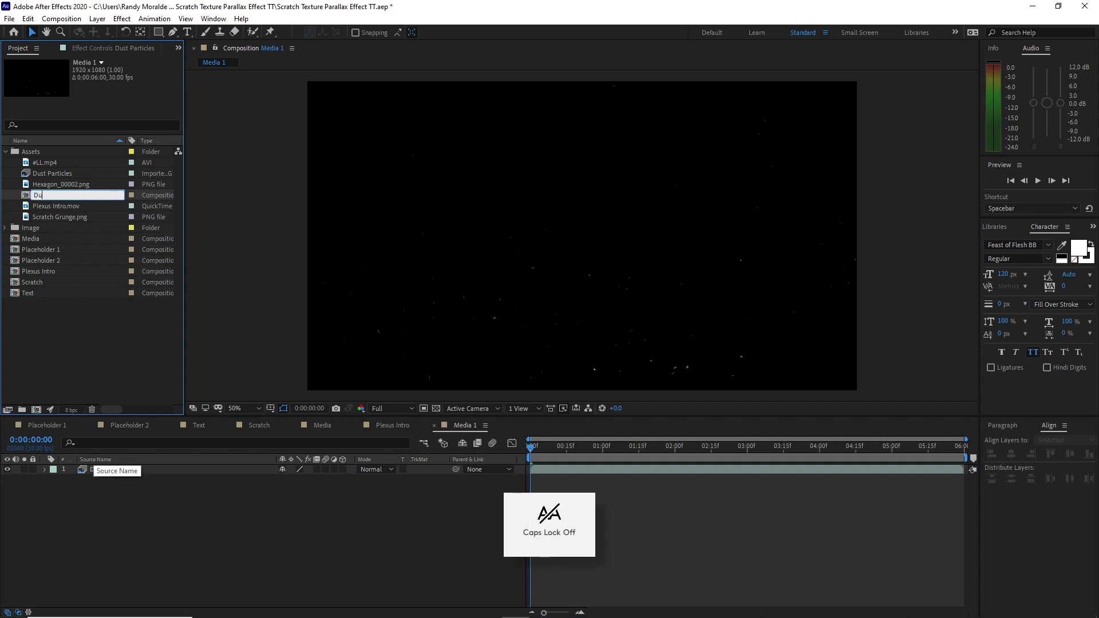
type("st")
key("Return")
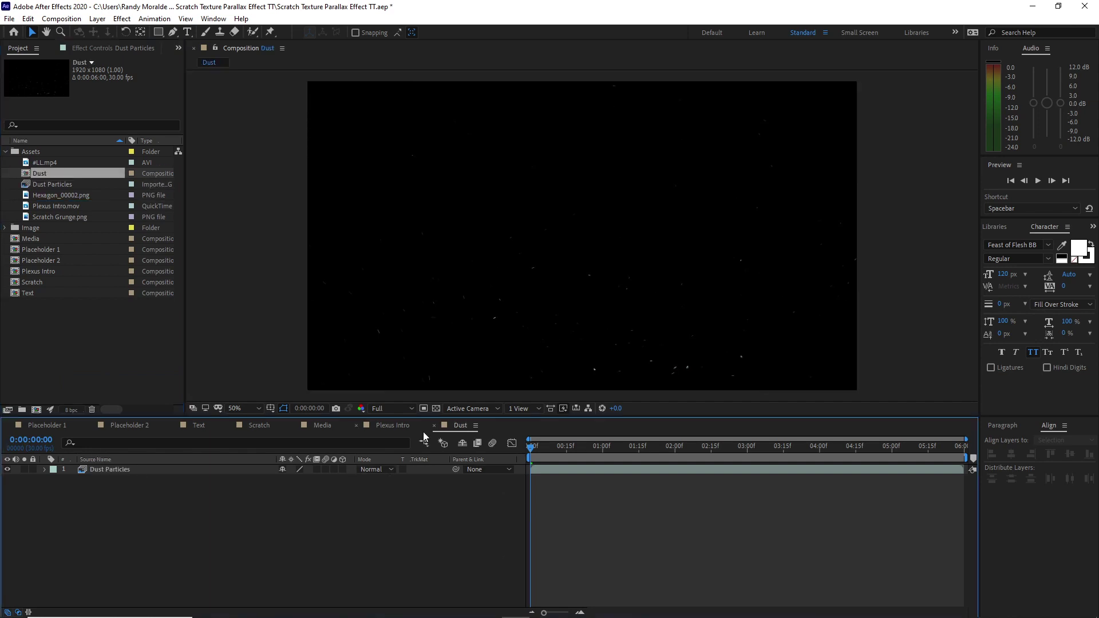
Close the Dust composition's timeline and add Dust to the Media composition directly below Camera 1
left_click(433, 426)
left_click(321, 425)
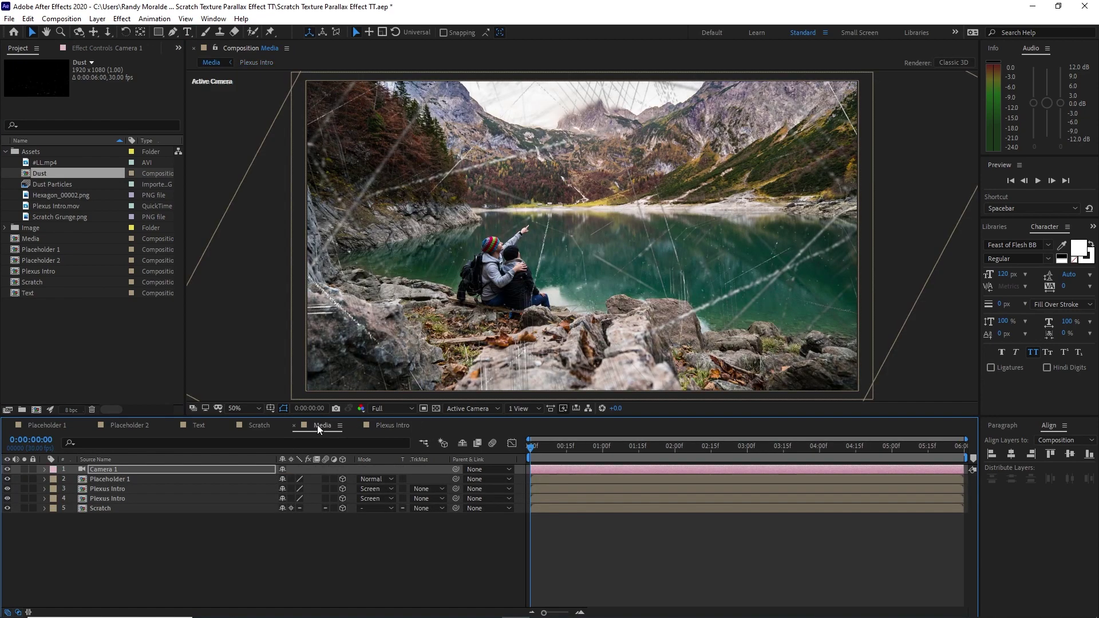
left_click_drag(60, 176, 137, 474)
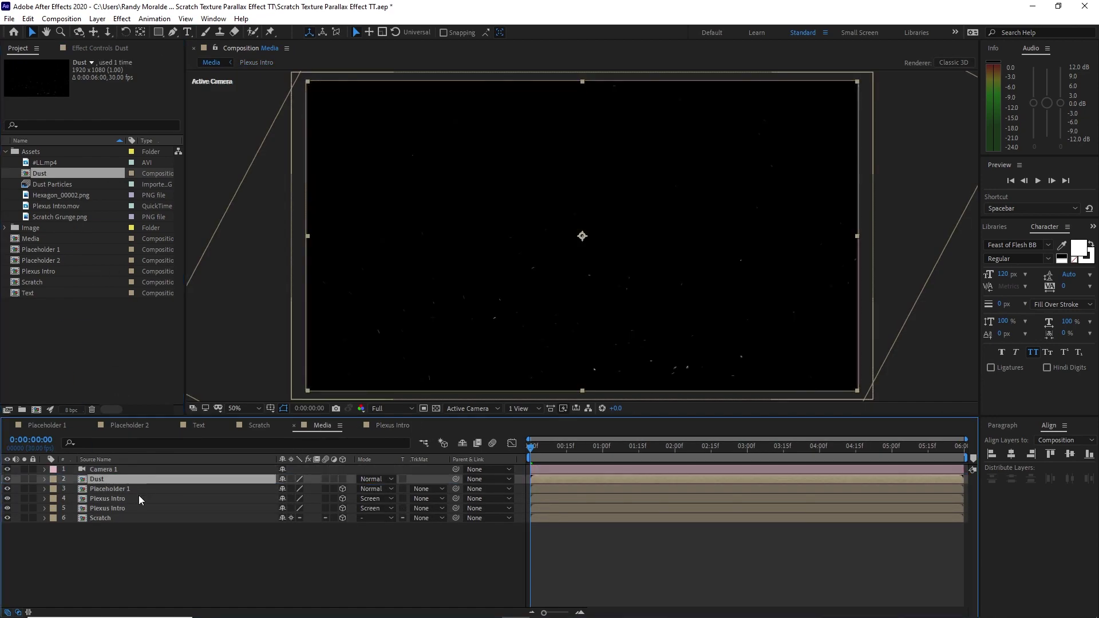
Move Placeholder 1 to the bottom of the layer stack and set the Dust layer's blending mode to Screen
left_click(138, 491)
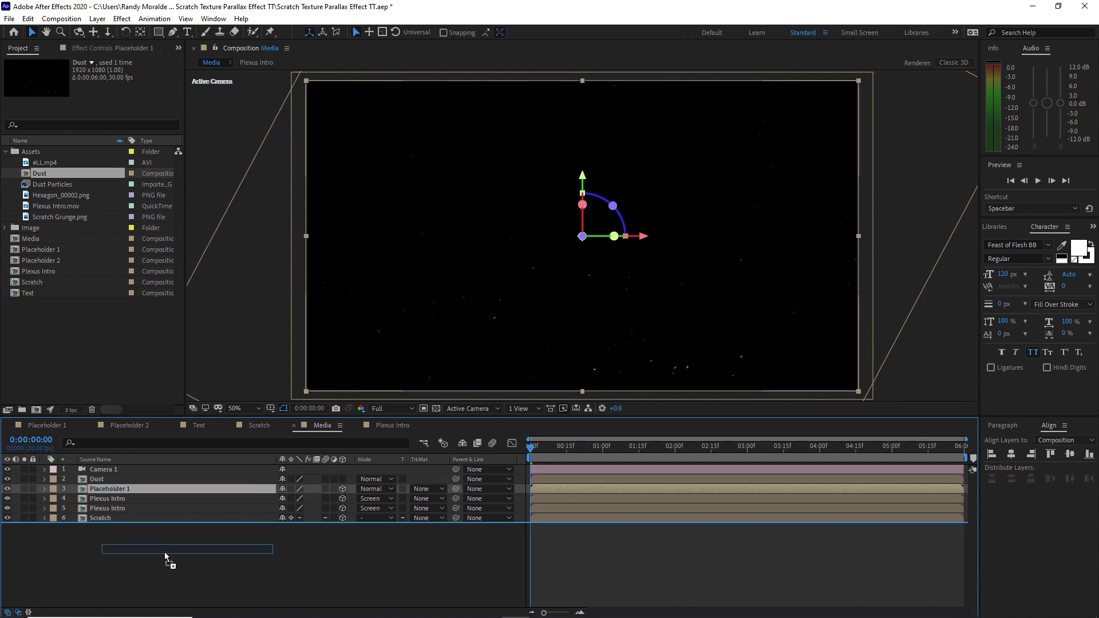
key("ctrl+shift+bracketleft")
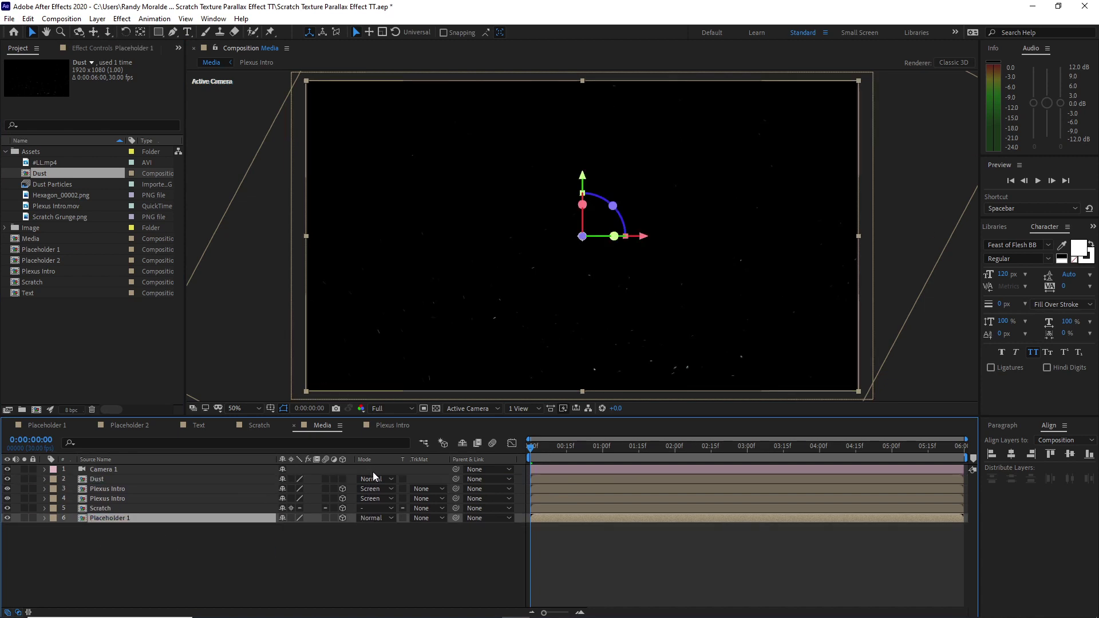
left_click(375, 480)
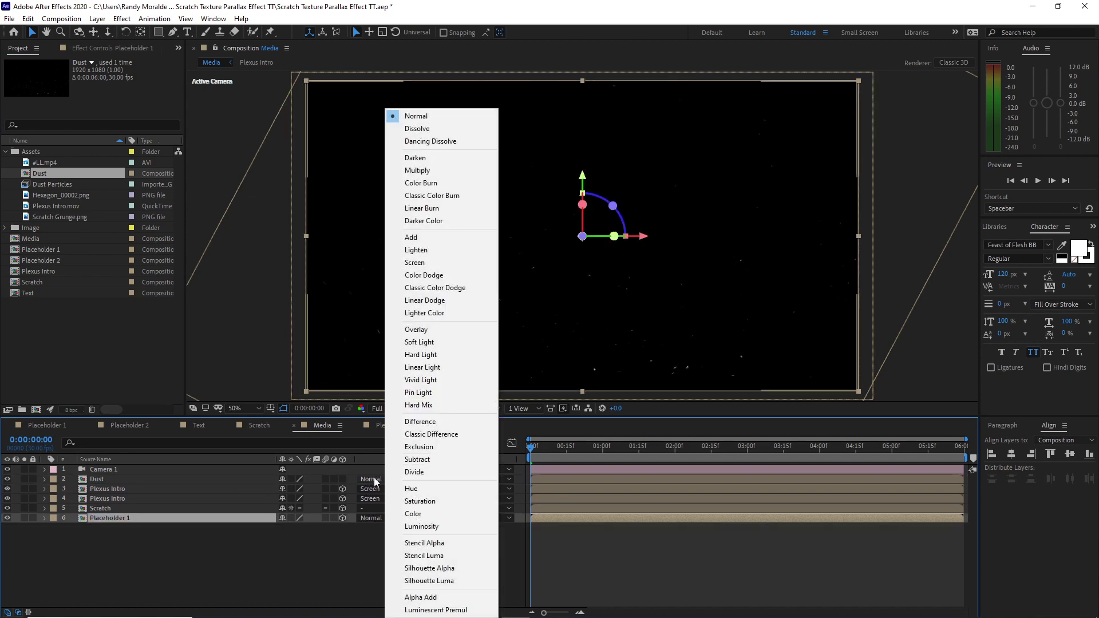
left_click(432, 267)
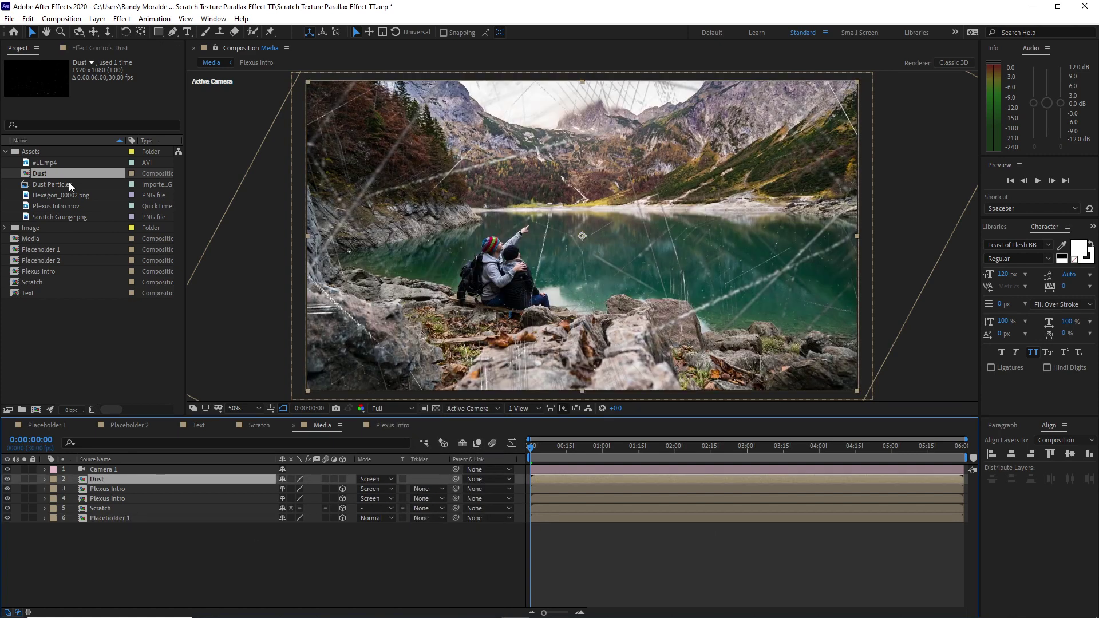
Move the Dust composition out of the Assets folder, and create a composition from #LL.mp4, closing its timeline
left_click_drag(63, 172, 83, 330)
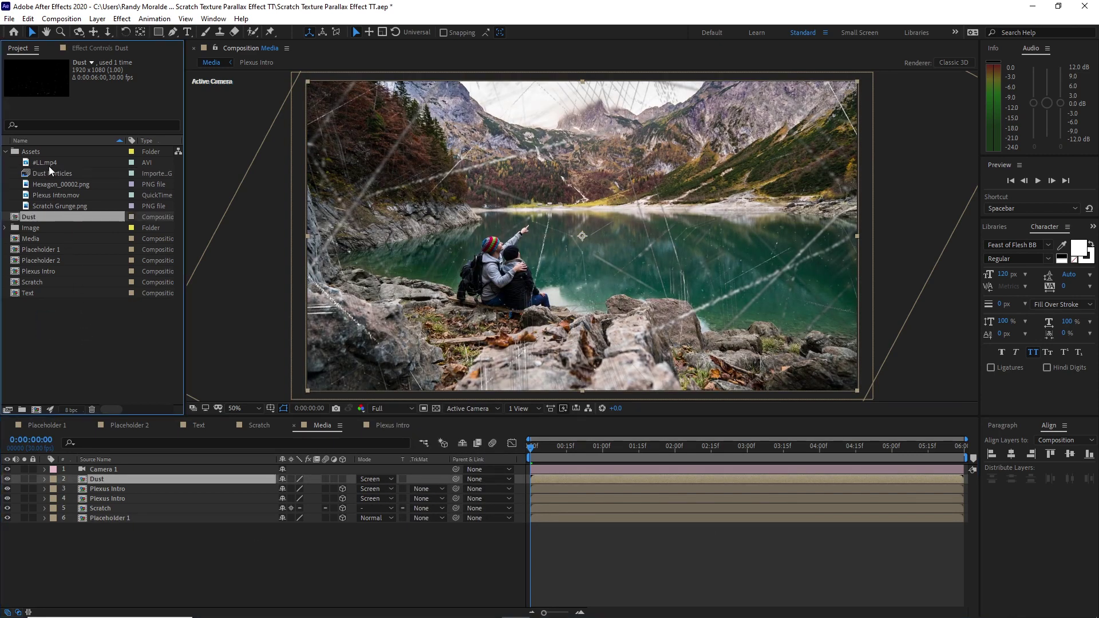
left_click_drag(49, 165, 40, 409)
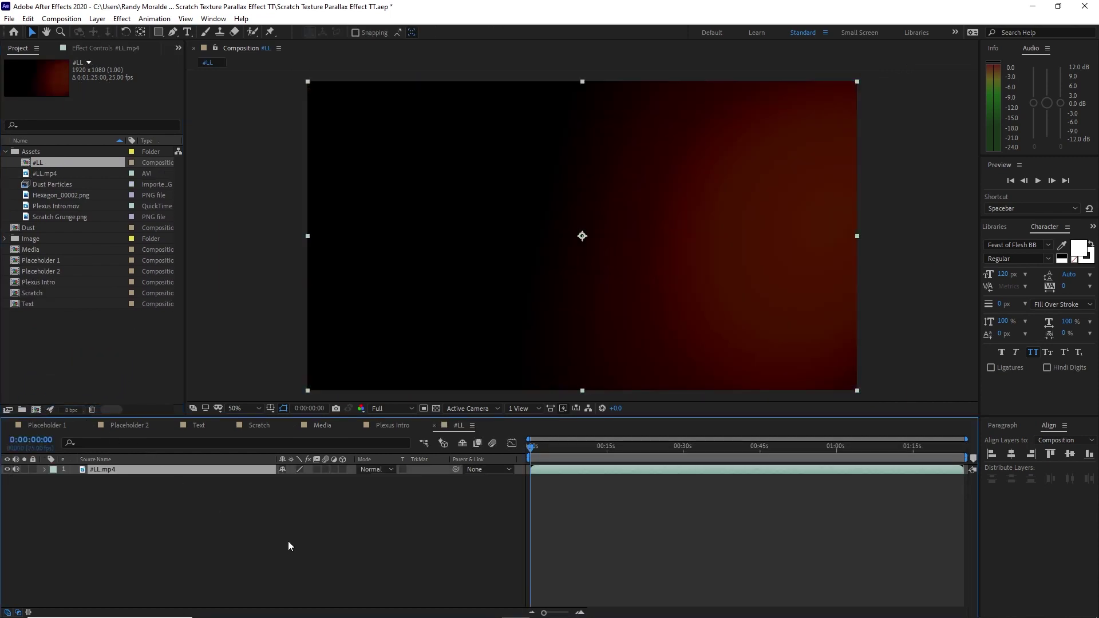
left_click(435, 425)
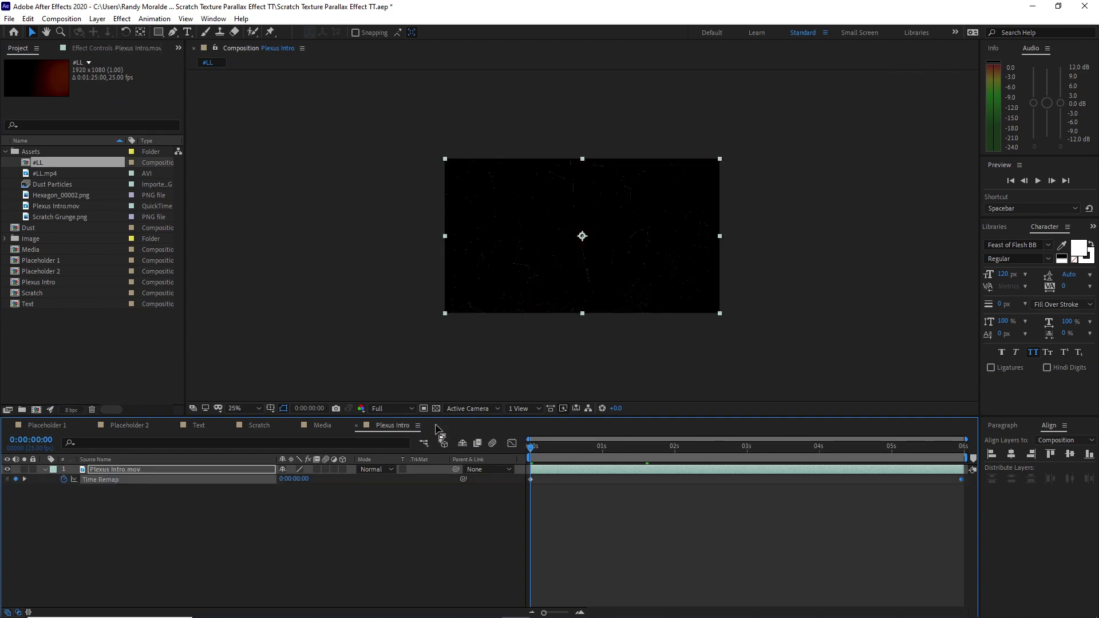
Add #LL to the Media composition directly below Camera 1, set its blending mode to Screen, and preview the animation
left_click(318, 426)
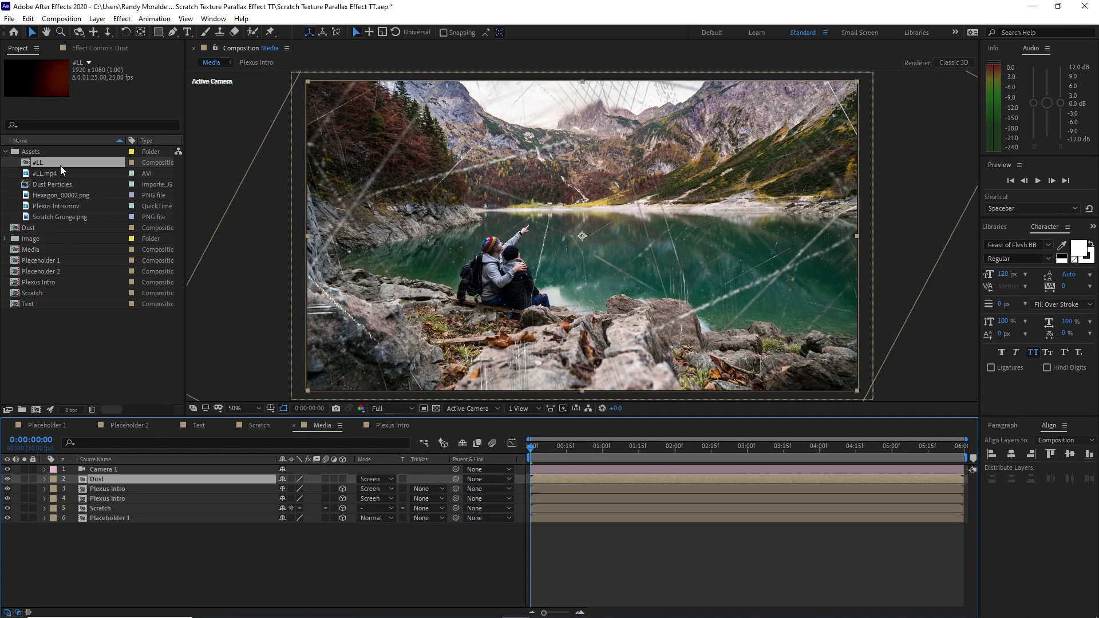
left_click_drag(60, 166, 97, 478)
left_click(373, 479)
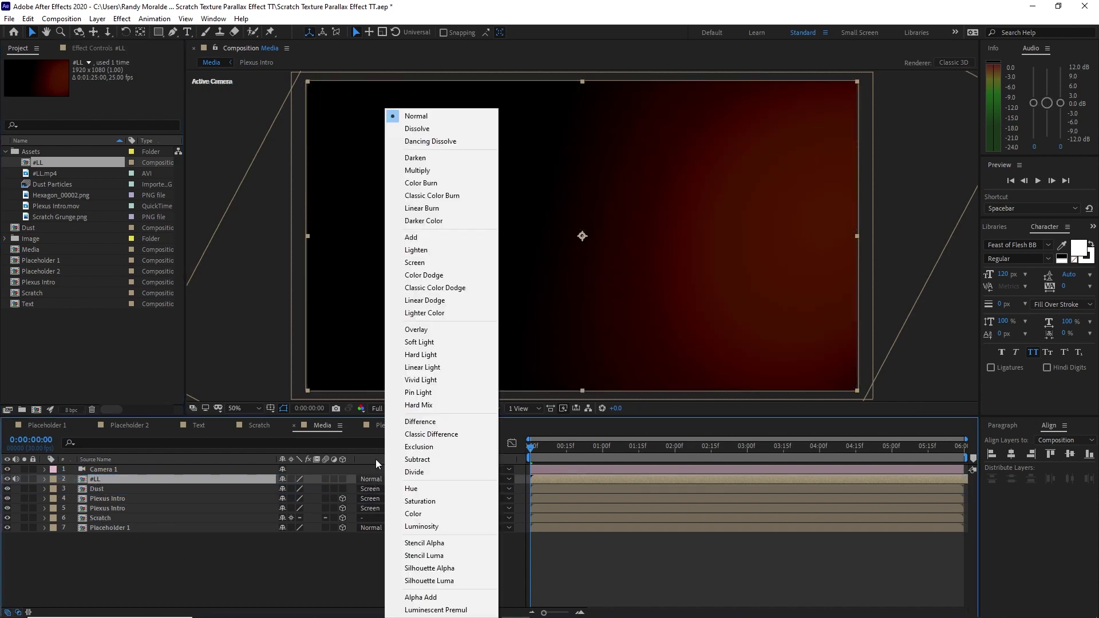
left_click(415, 262)
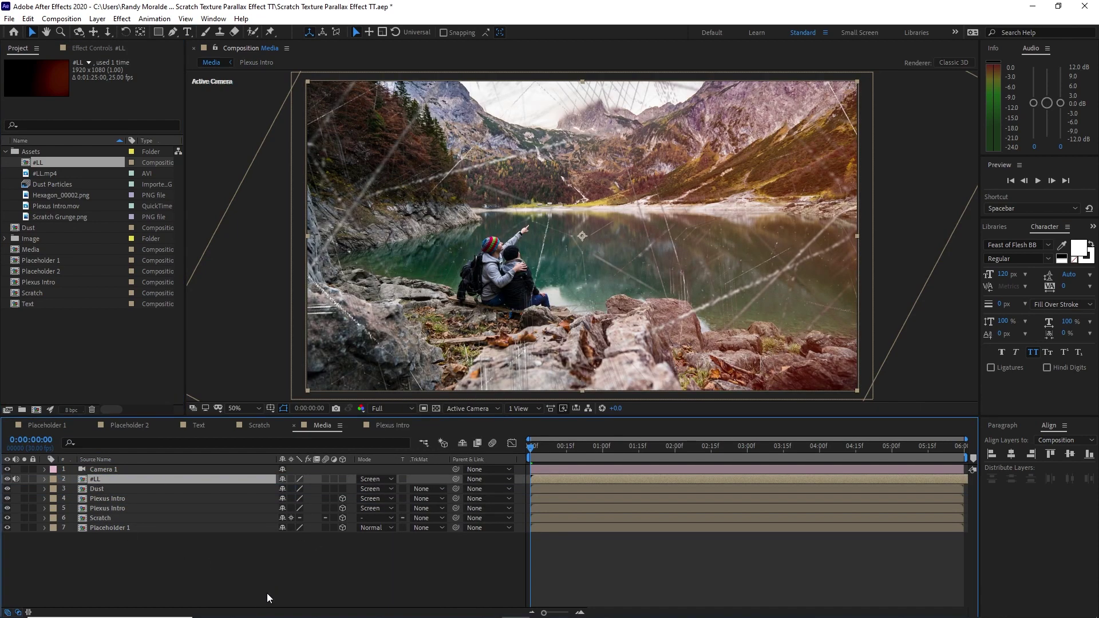
left_click(1039, 180)
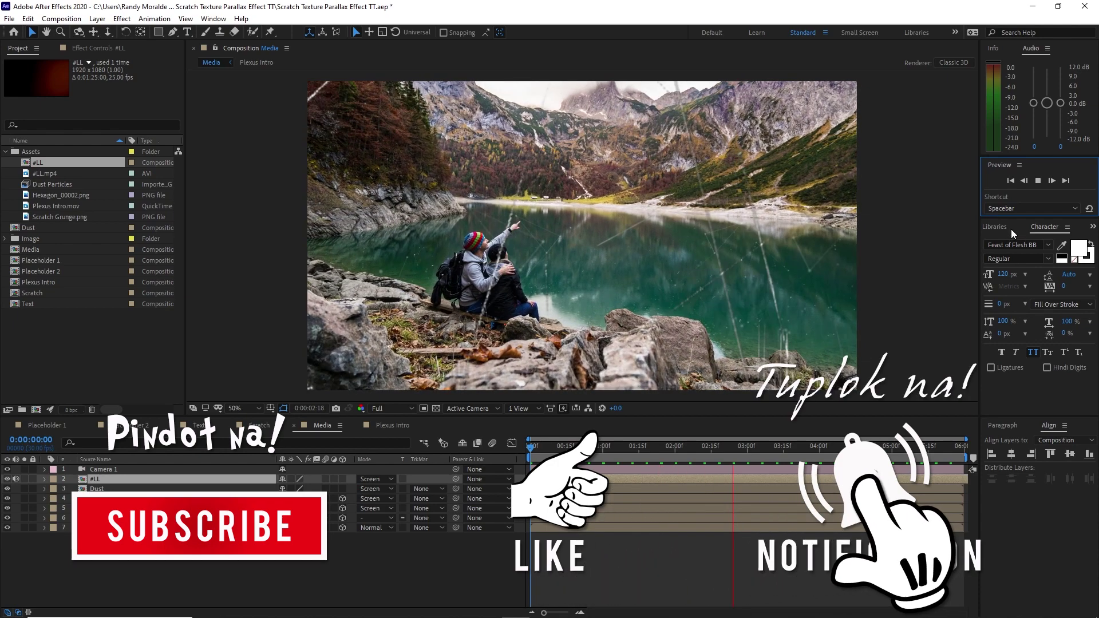
left_click(1036, 179)
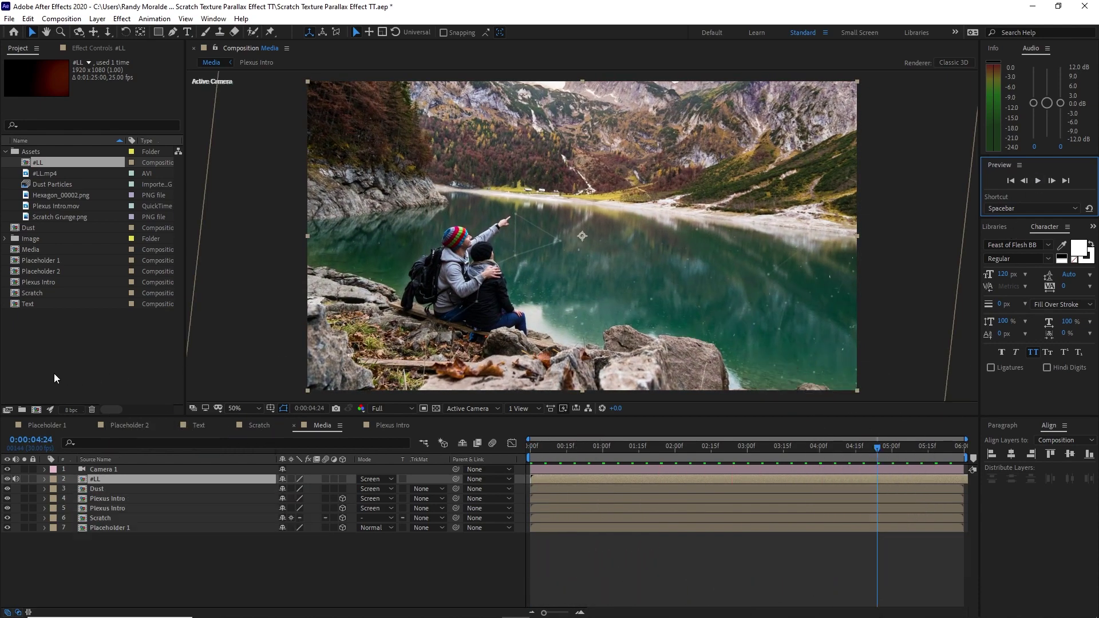
Create a project folder named Scene 1 and move it out of the Assets folder to the project's root level
left_click(22, 409)
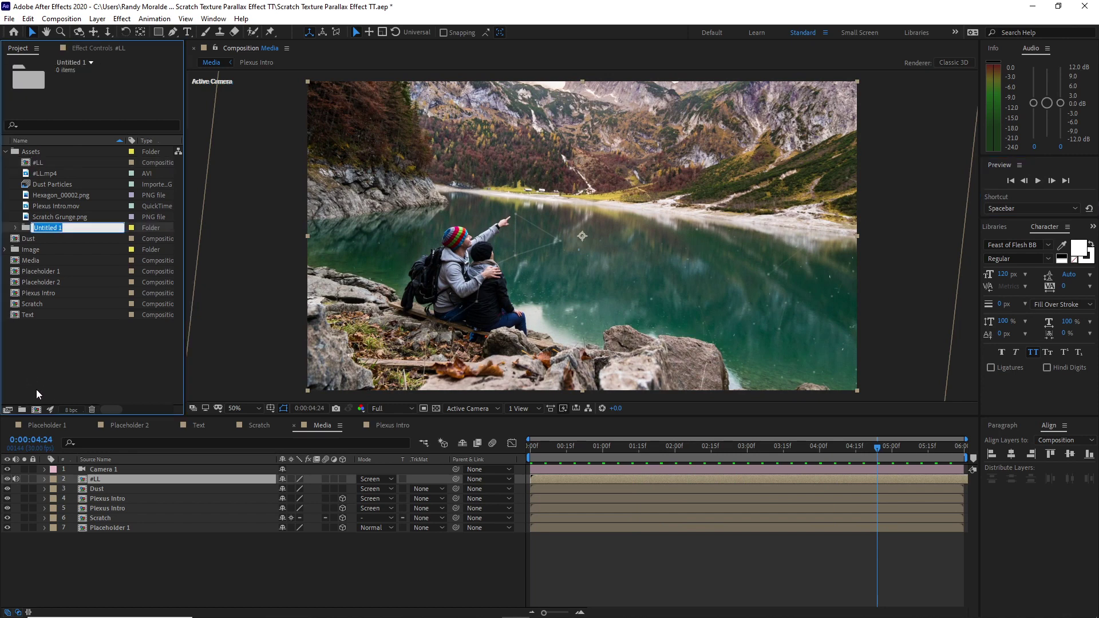
key("Caps_Lock")
type("S")
key("Caps_Lock")
type("cen")
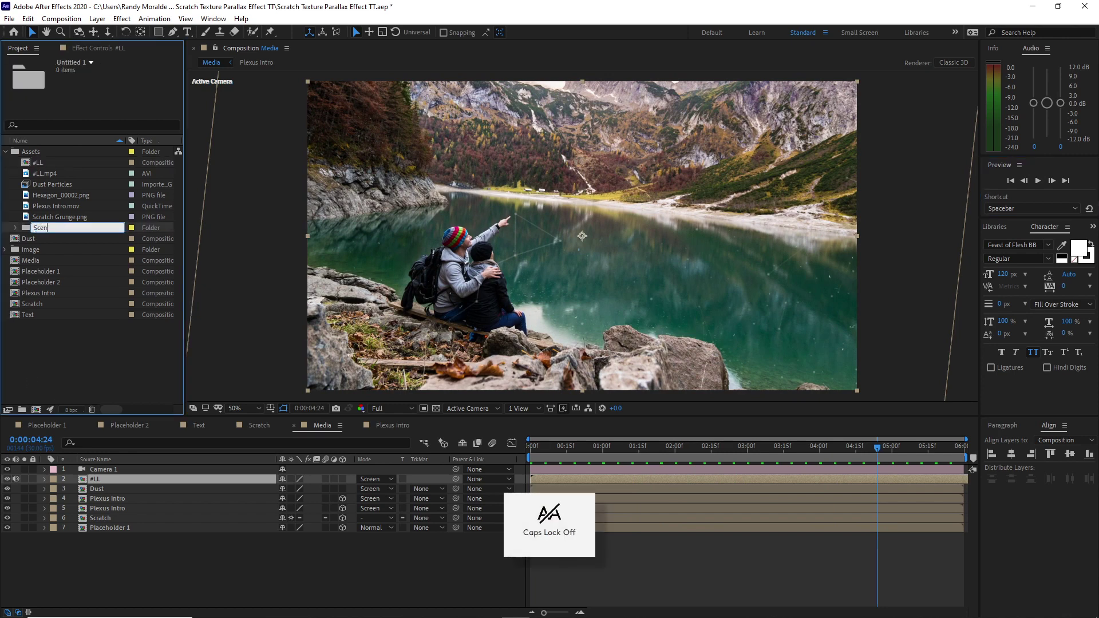
type("e 1")
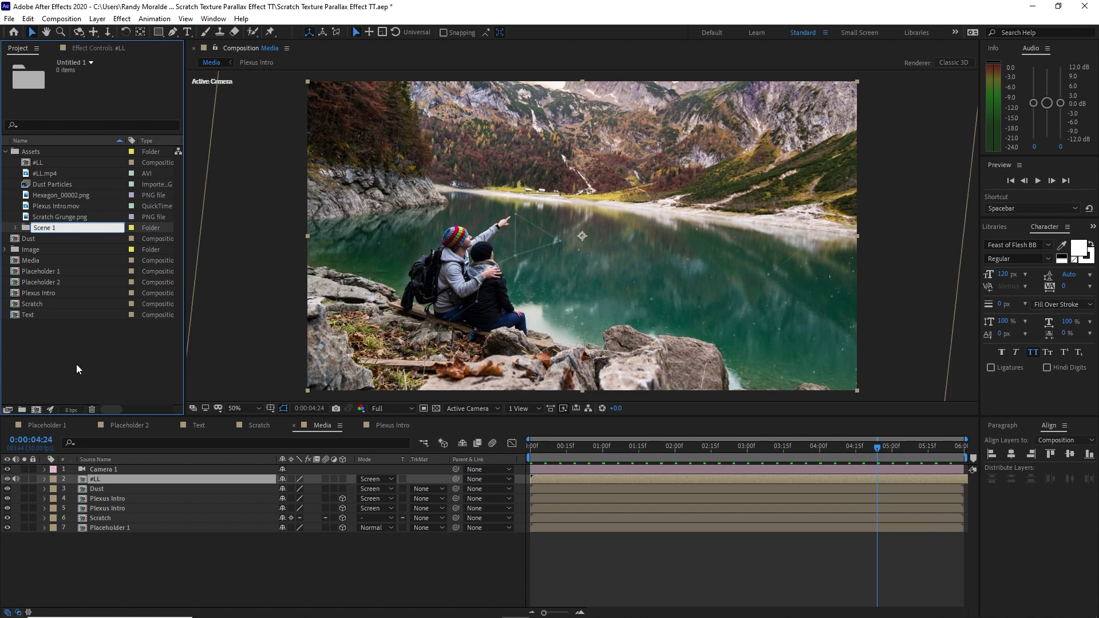
left_click(76, 366)
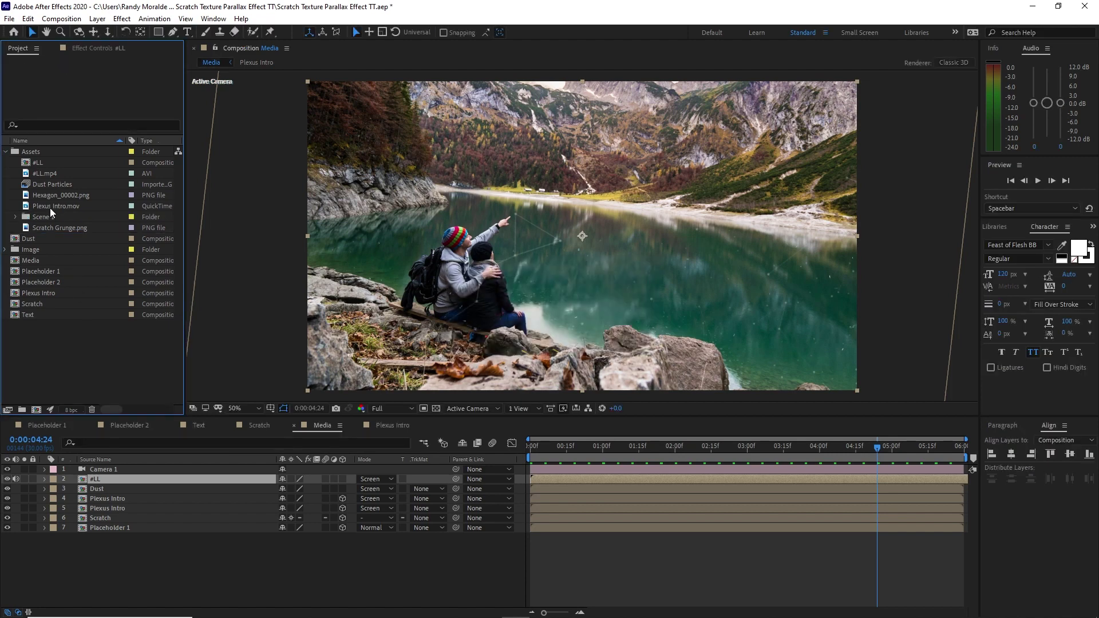
left_click_drag(52, 221, 36, 343)
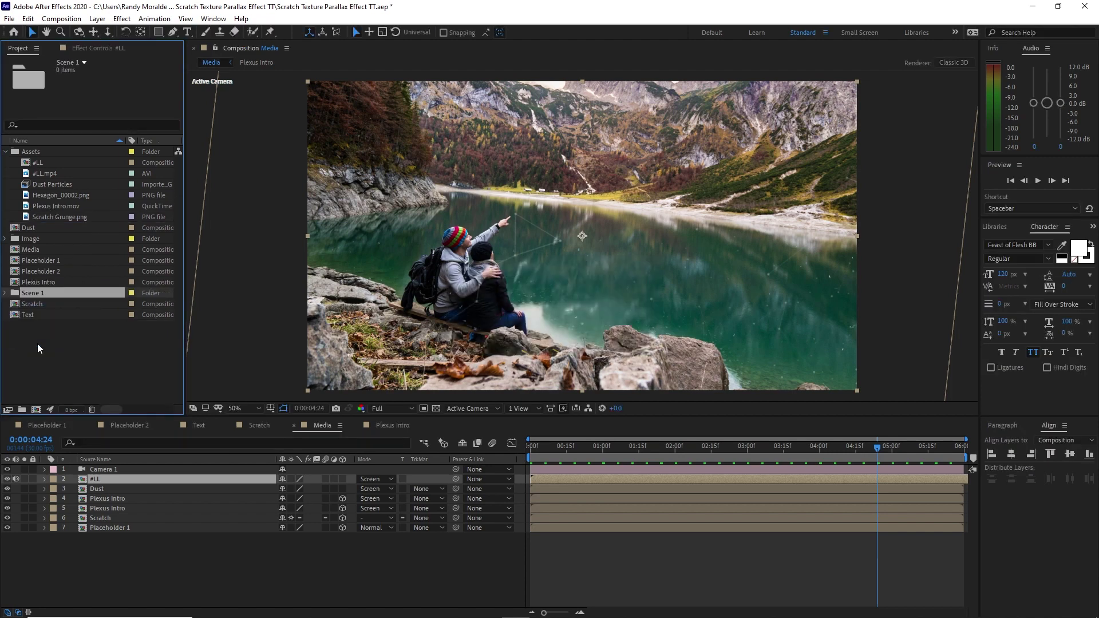
Create a project folder named Common Comps and place it at the root level, outside Scene 1
left_click(21, 410)
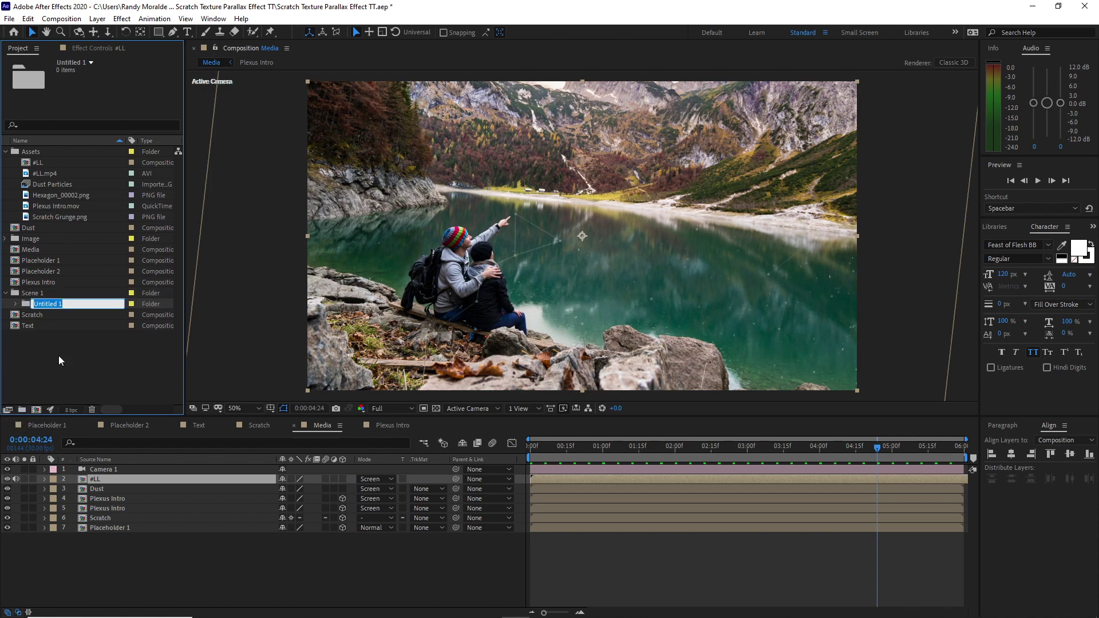
type("C")
key("Caps_Lock")
type("ommon")
key("Caps_Lock")
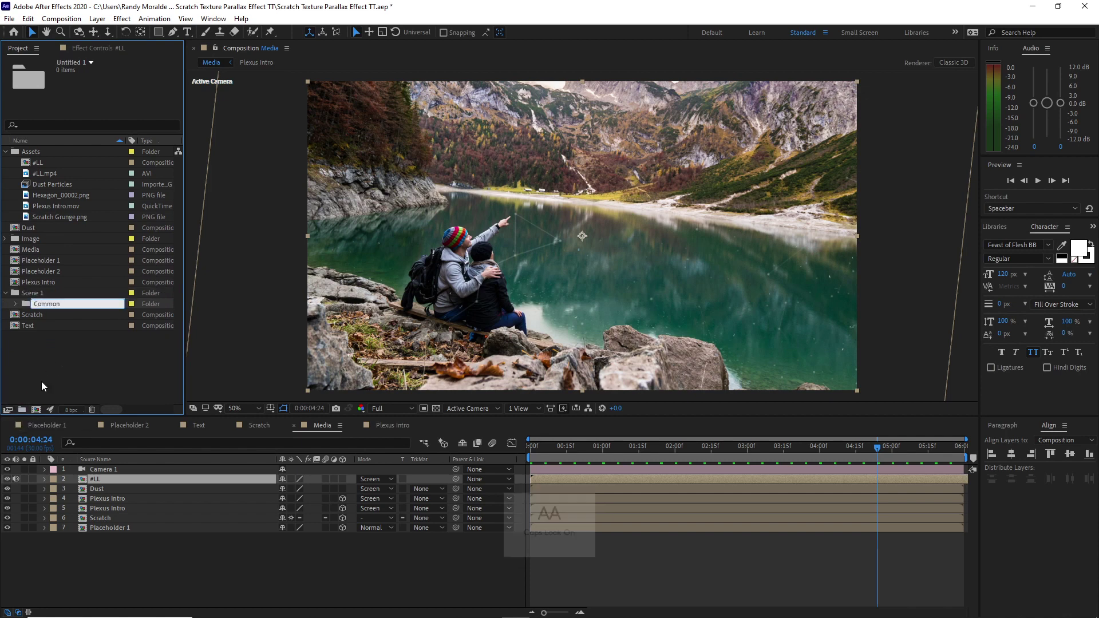
type("C")
key("Caps_Lock")
type("omps")
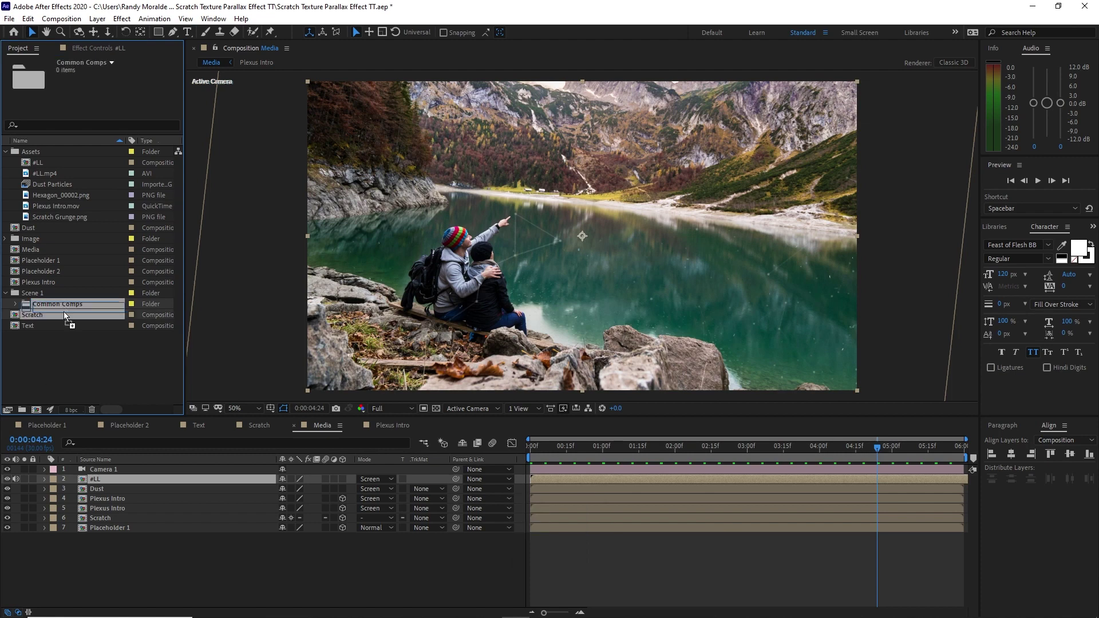
key("Return")
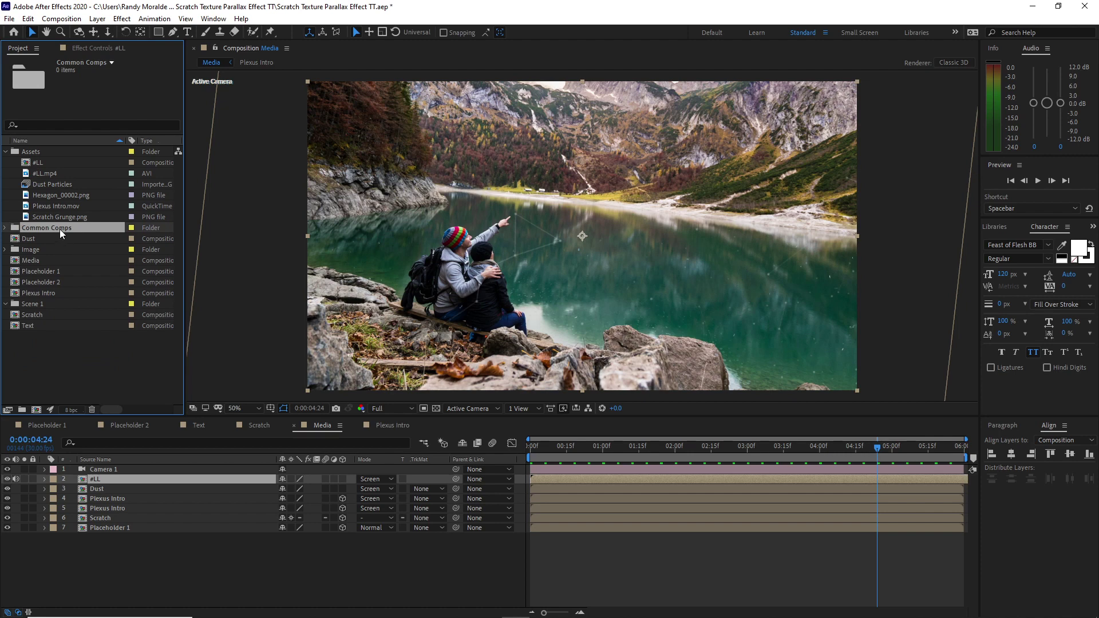
Move the Dust, #LL, Plexus Intro and Text compositions into the Common Comps folder, and collapse the Common Comps and Assets folders
left_click_drag(62, 237, 59, 228)
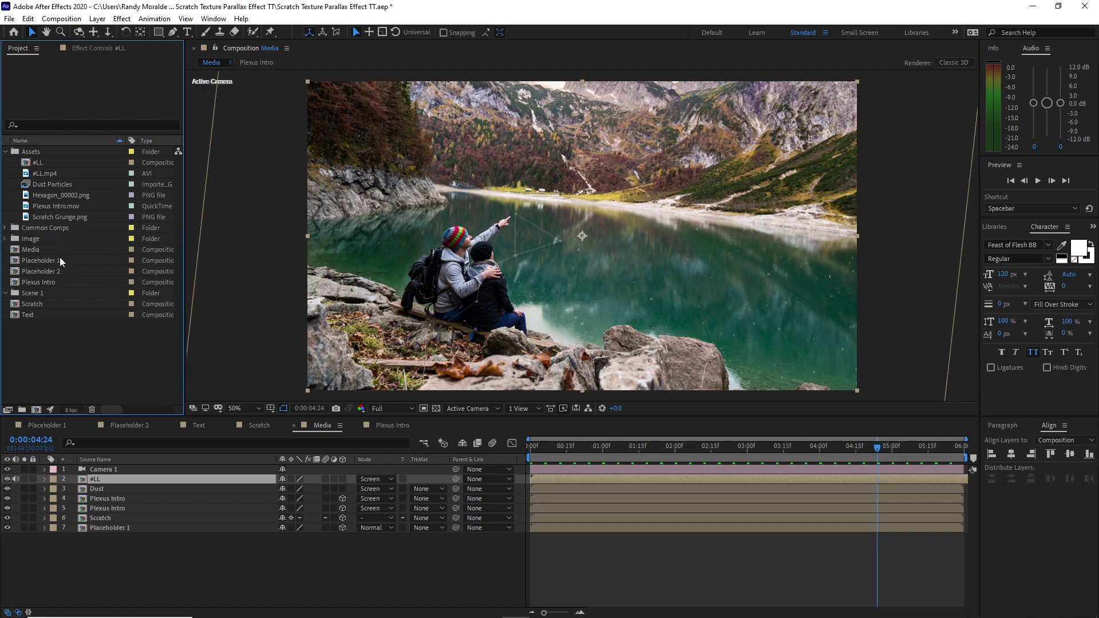
left_click_drag(56, 163, 64, 231)
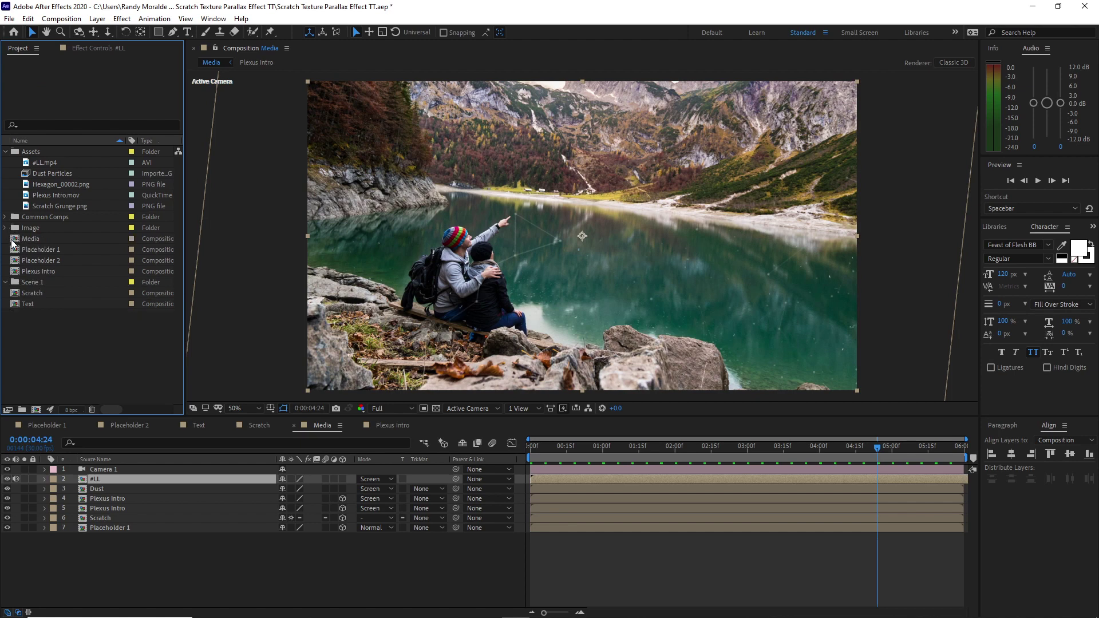
left_click_drag(36, 273, 40, 217)
left_click_drag(64, 329, 2, 210)
left_click(5, 217)
left_click(6, 151)
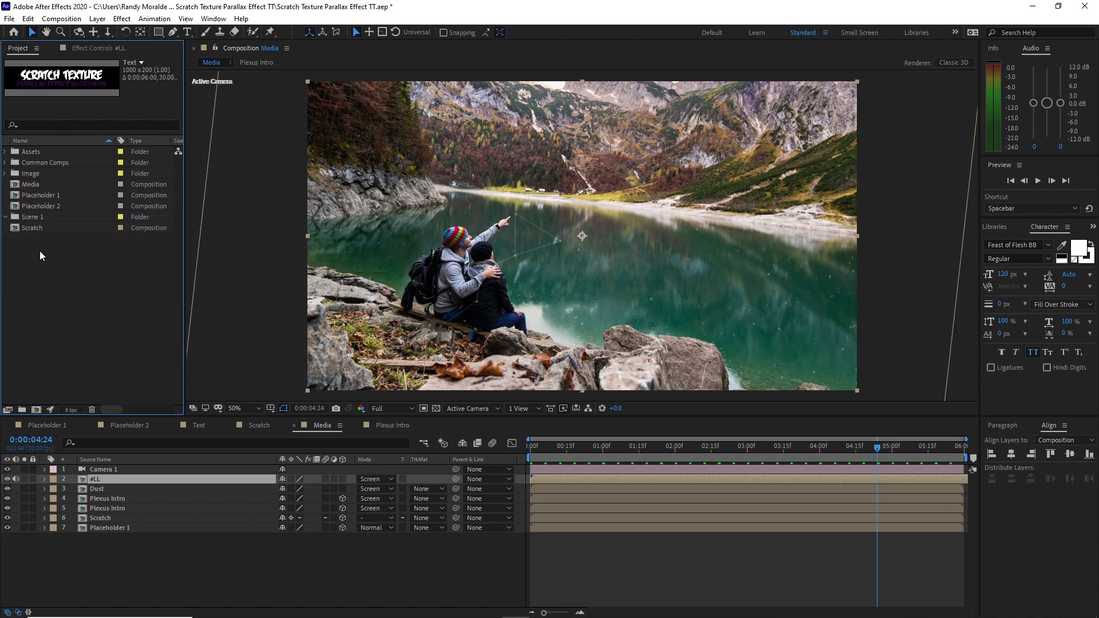
Create a project folder named Scene 2 at the root level
left_click(21, 410)
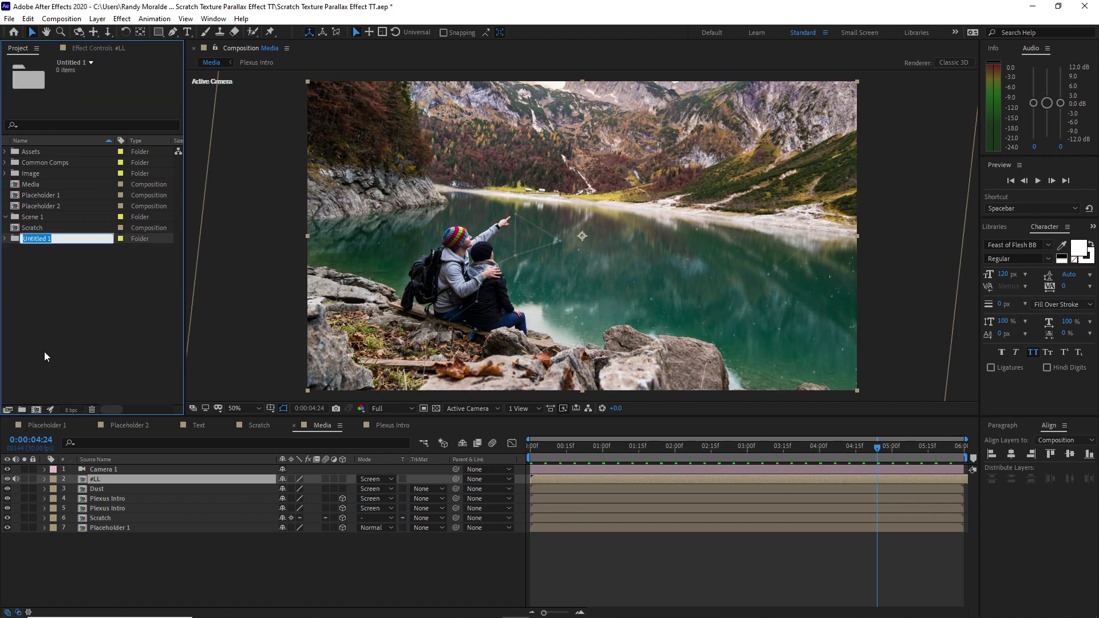
key("Caps_Lock")
type("S")
key("Caps_Lock")
type("cene 2")
key("Return")
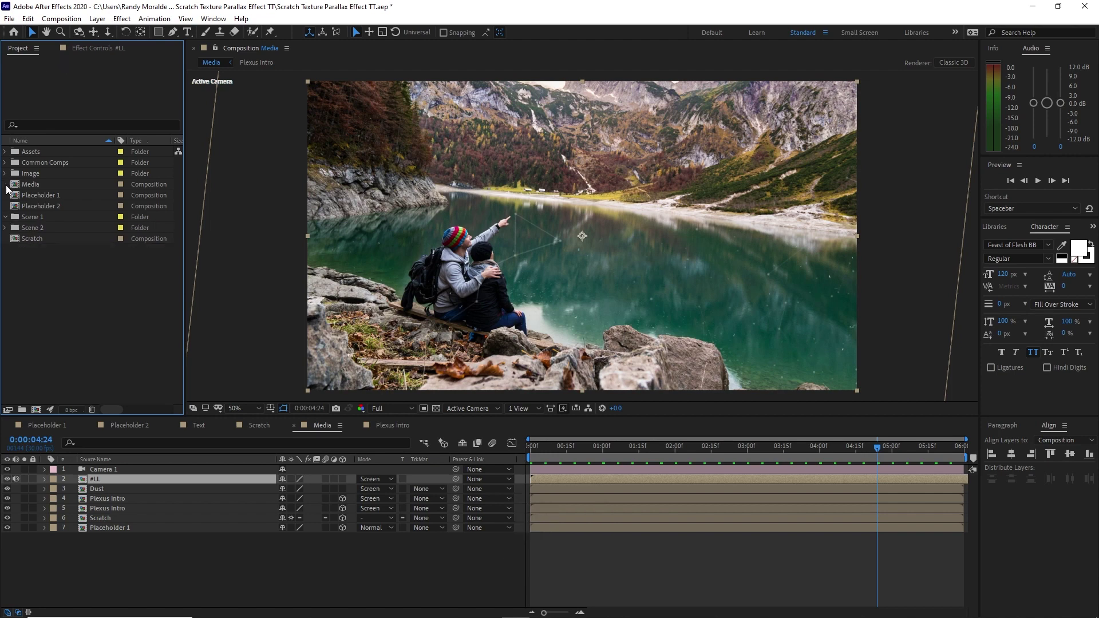
Move the Media, Placeholder 1 and Scratch compositions into the Scene 1 folder
left_click(8, 185)
left_click(11, 195, "shift")
left_click_drag(23, 196, 33, 226)
left_click(32, 236)
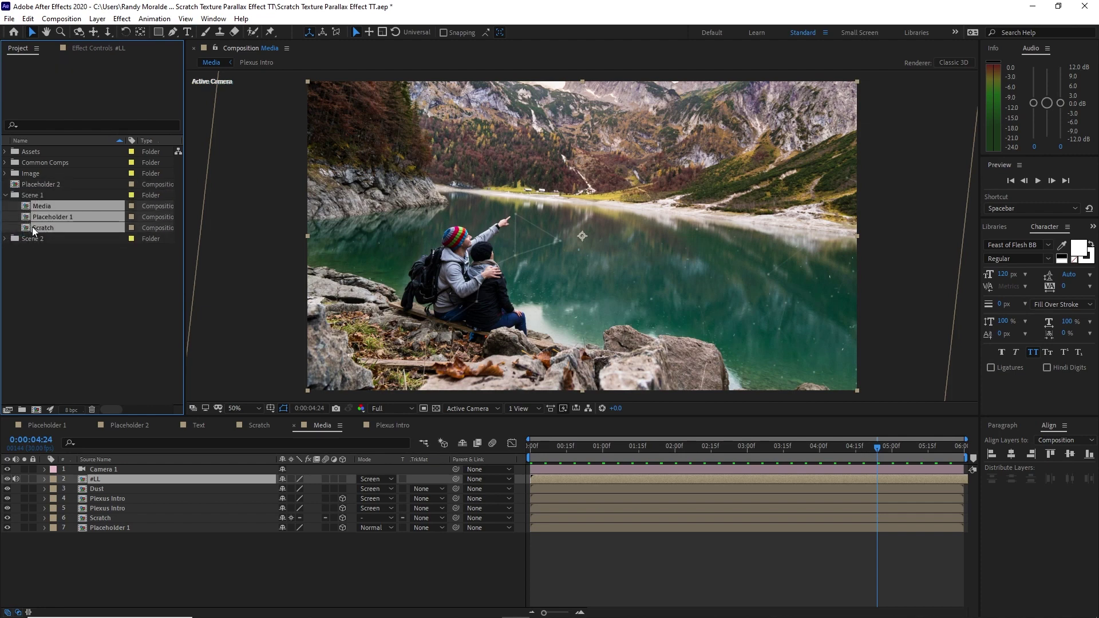
Duplicate the Media, Placeholder 1 and Scratch compositions and move the three duplicates into the Scene 2 folder
left_click(27, 19)
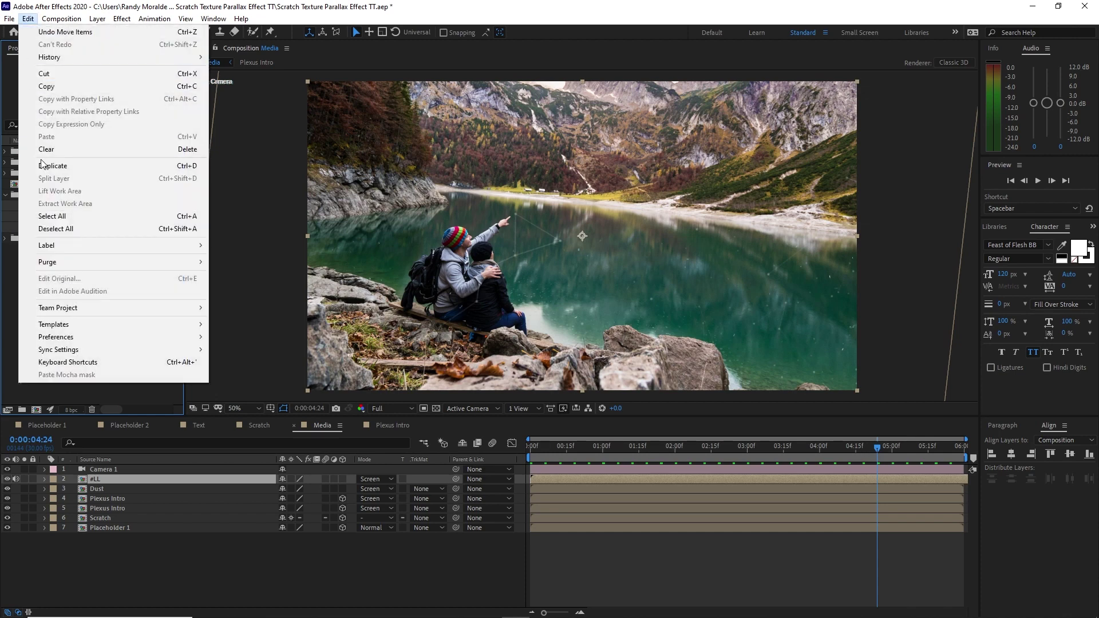
left_click(46, 166)
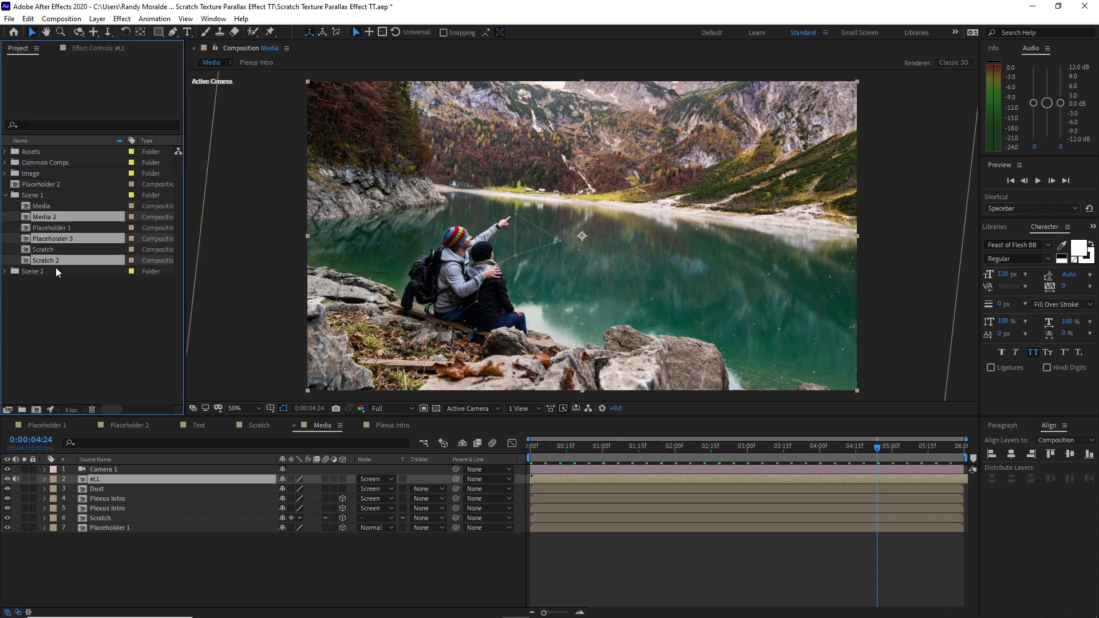
left_click_drag(57, 259, 59, 276)
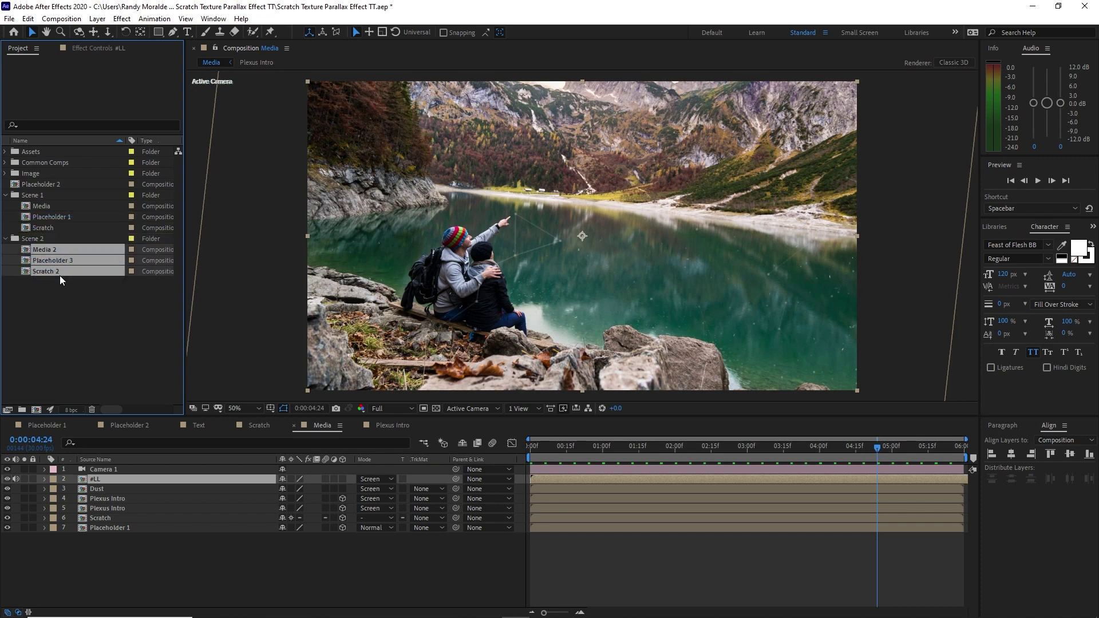
In the Media 2 composition, replace the Placeholder 1 layer with Placeholder 2, and move the Placeholder 2 composition into the Scene 2 folder
double_click(55, 270)
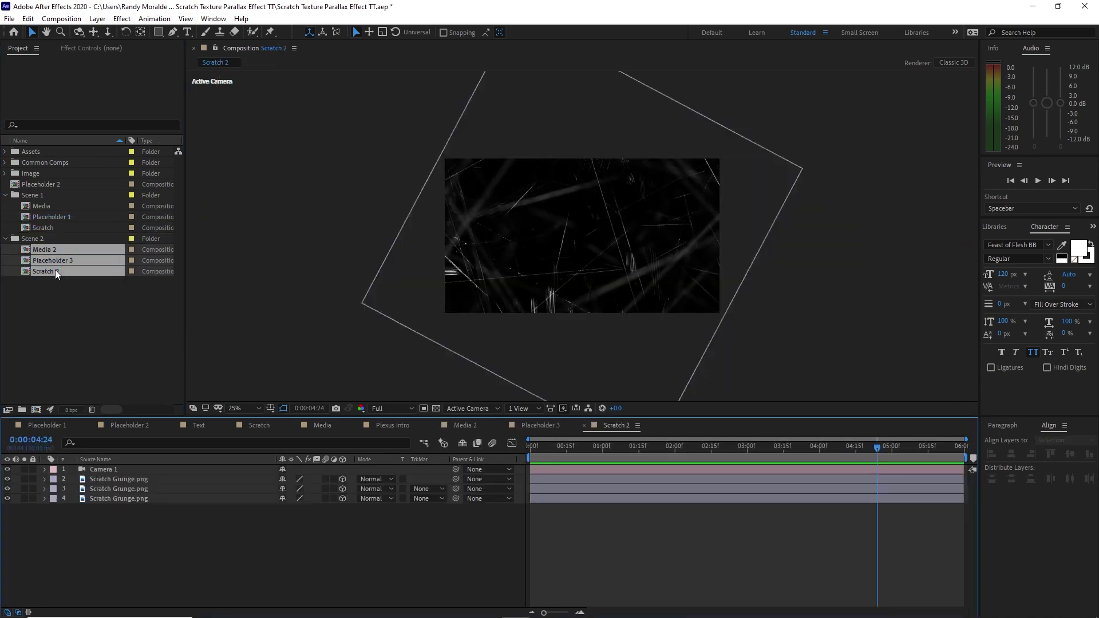
left_click(6, 195)
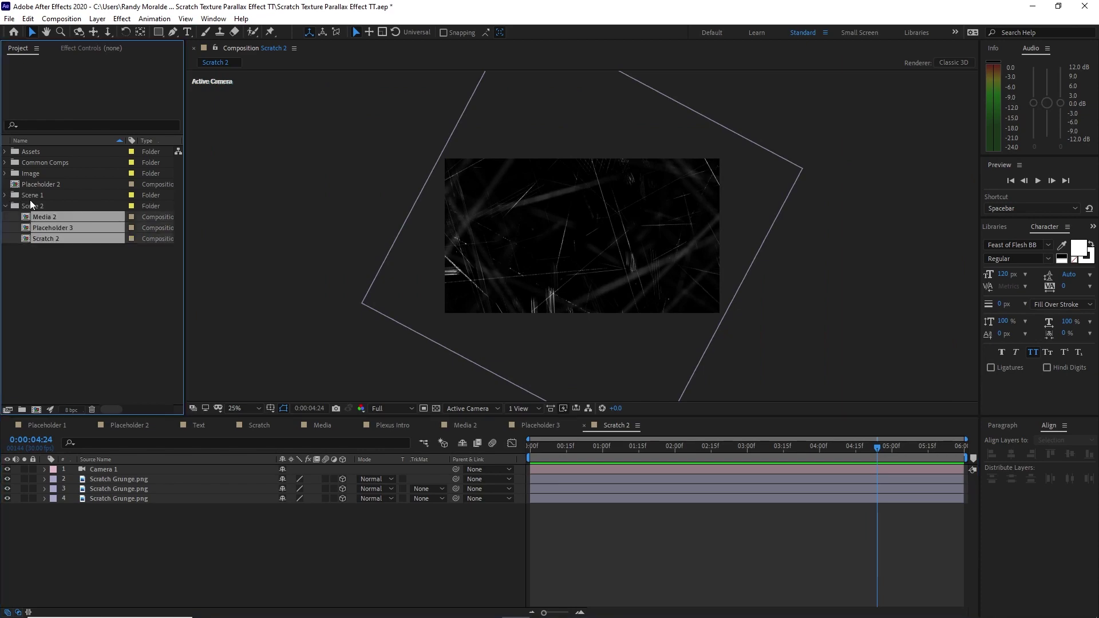
left_click(471, 427)
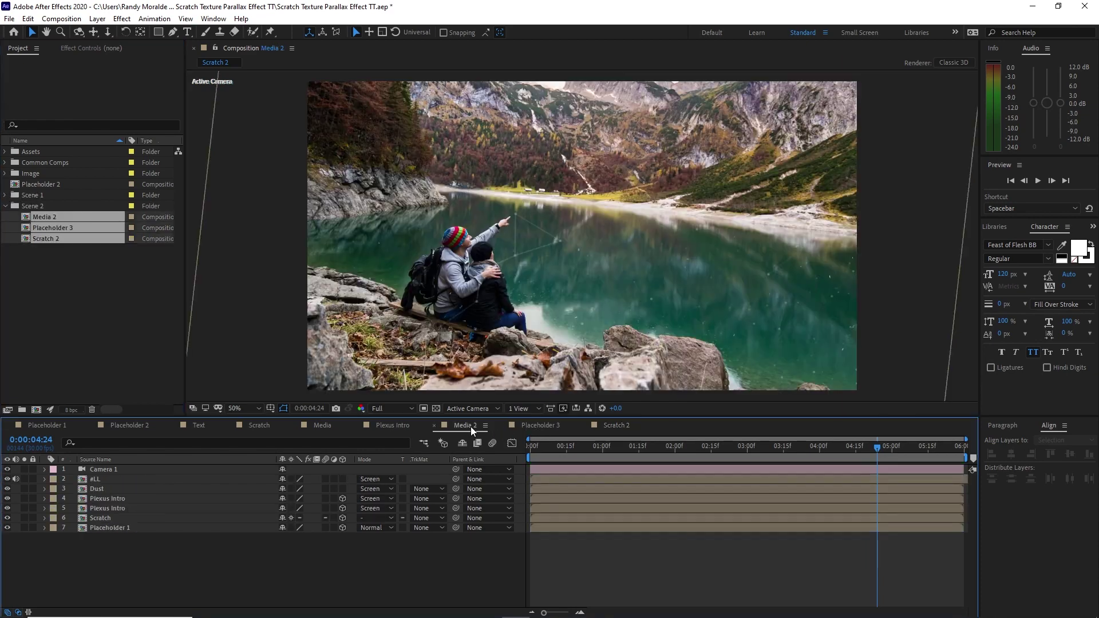
left_click(166, 528)
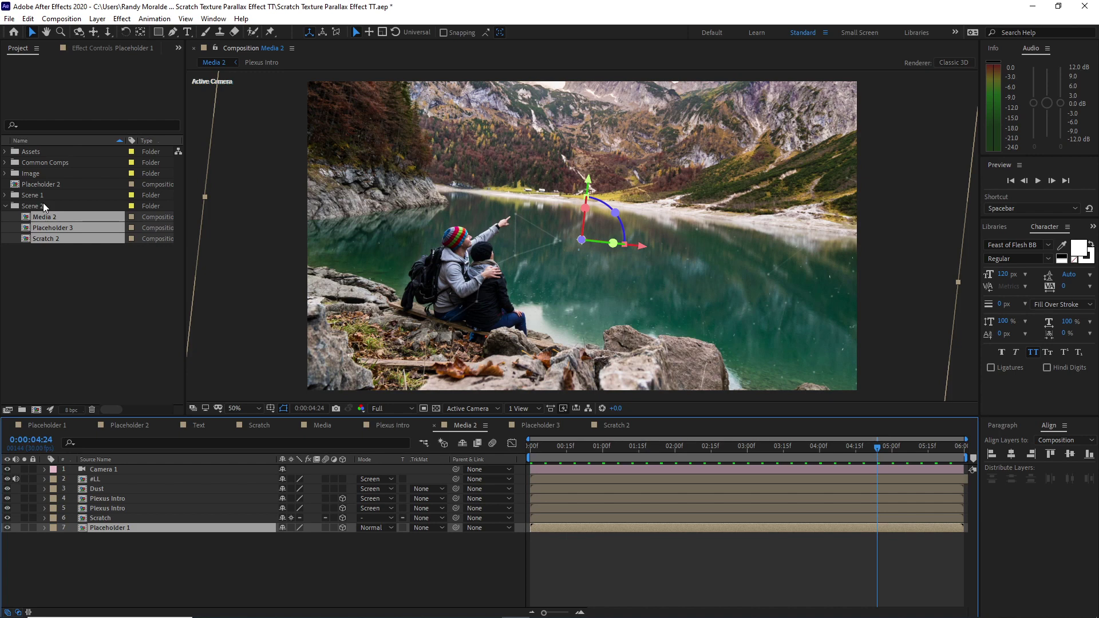
left_click(55, 184)
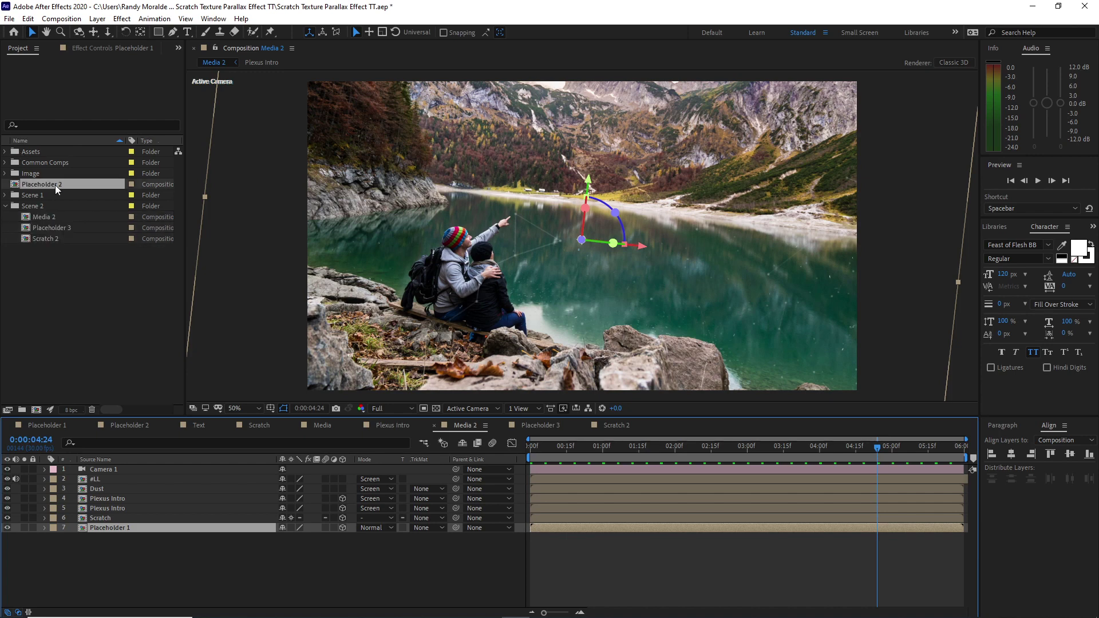
left_click_drag(54, 184, 128, 532)
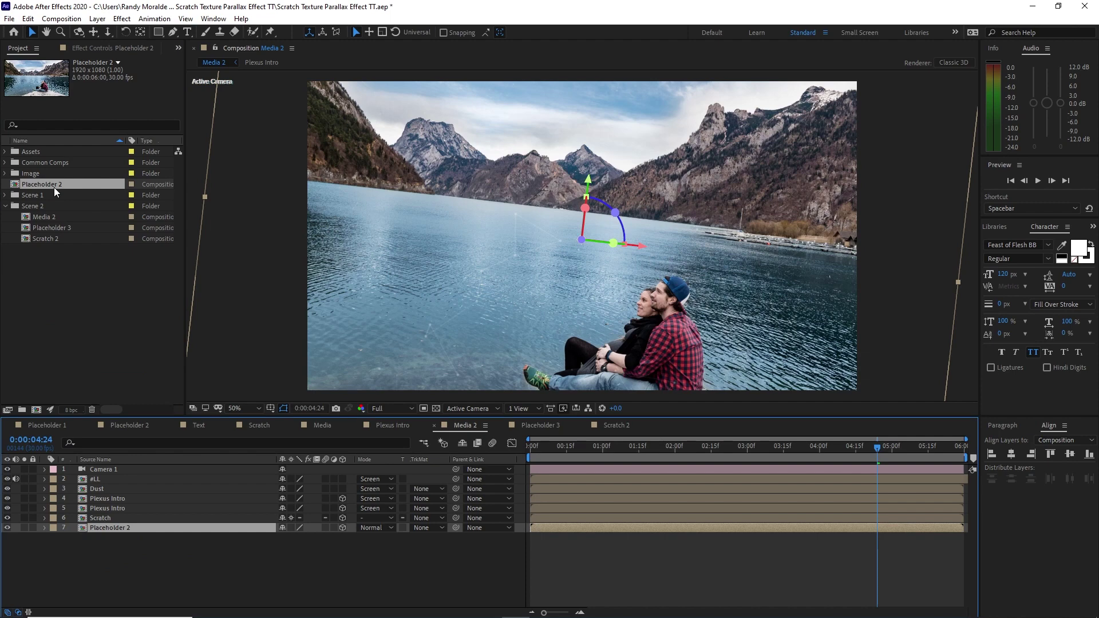
left_click_drag(56, 182, 64, 210)
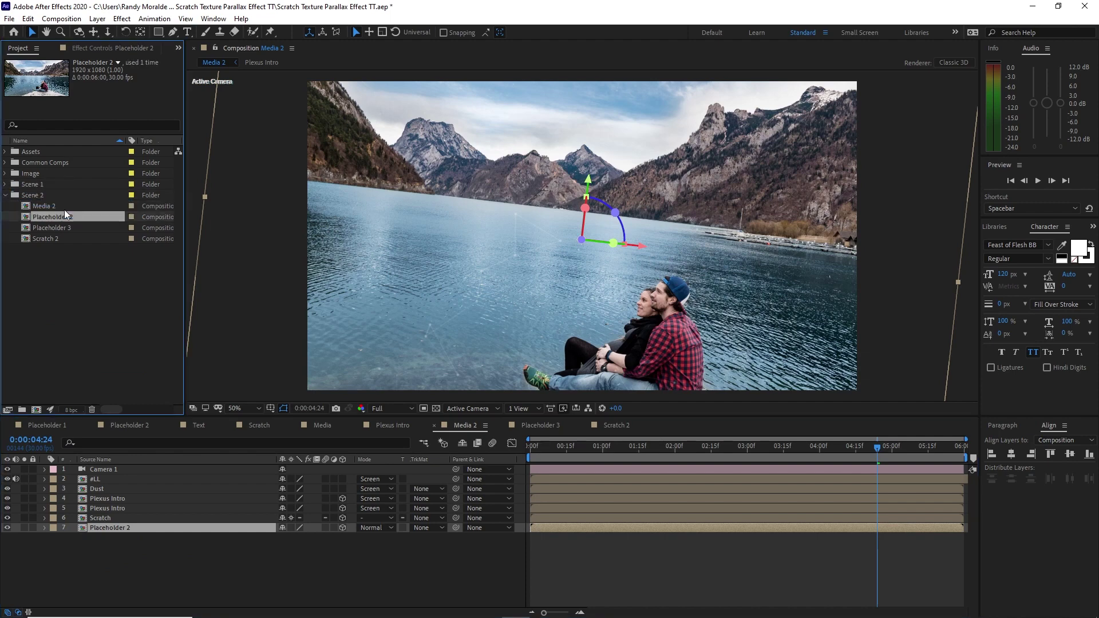
Replace the Scratch layer in the Media 2 composition with the Scratch 2 composition
left_click(142, 520)
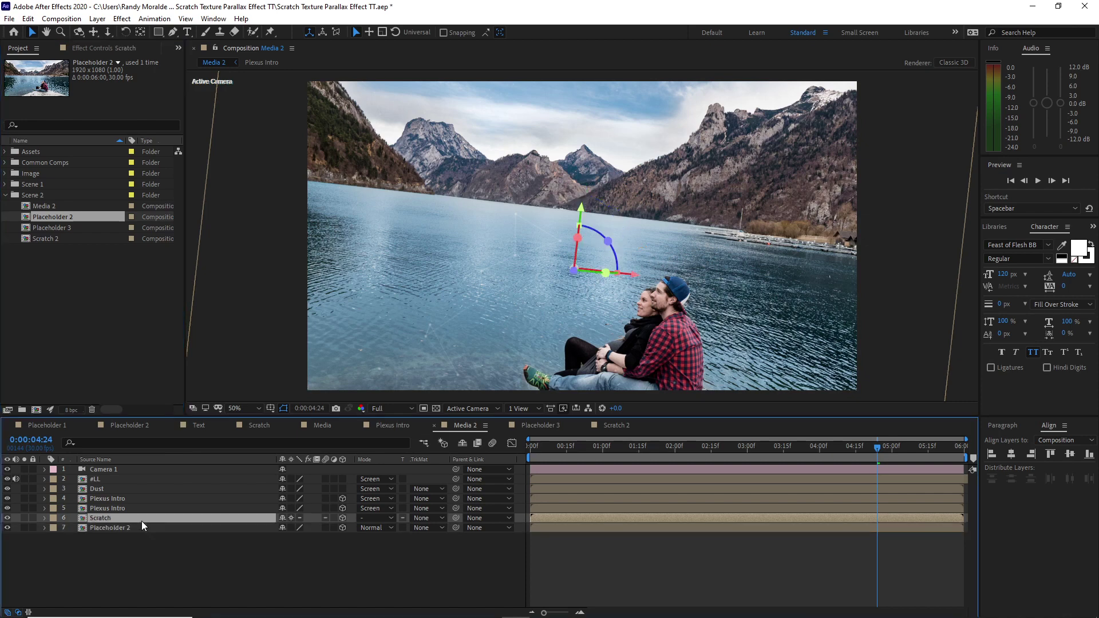
left_click_drag(62, 240, 136, 521)
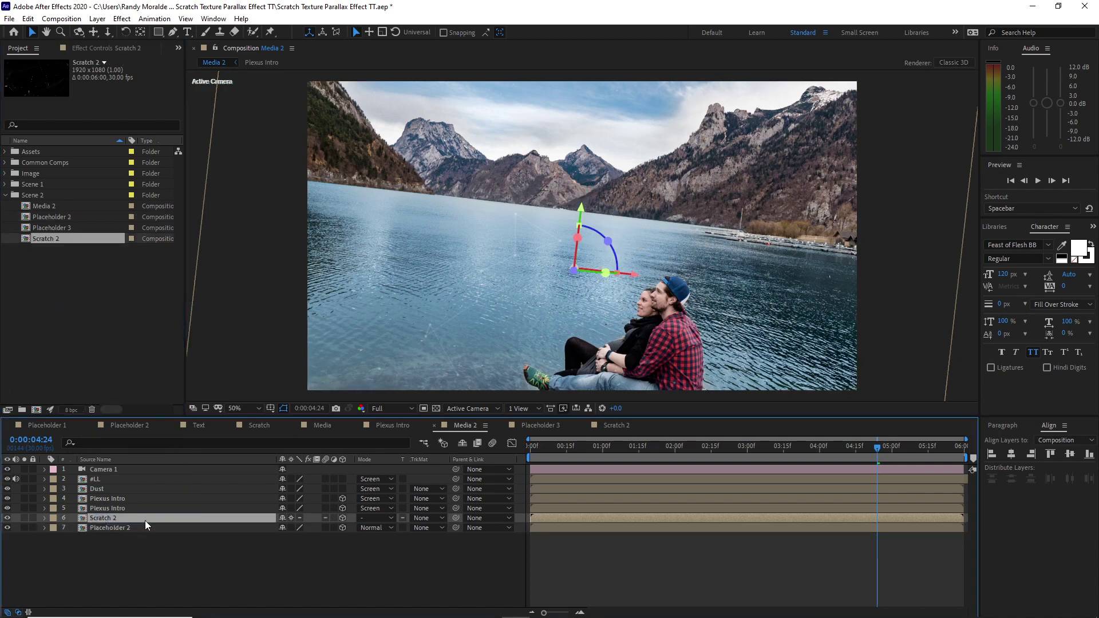
Open the Scratch 2 composition and set the Z Rotation of the bottom Scratch Grunge.png layer to -112°
double_click(149, 518)
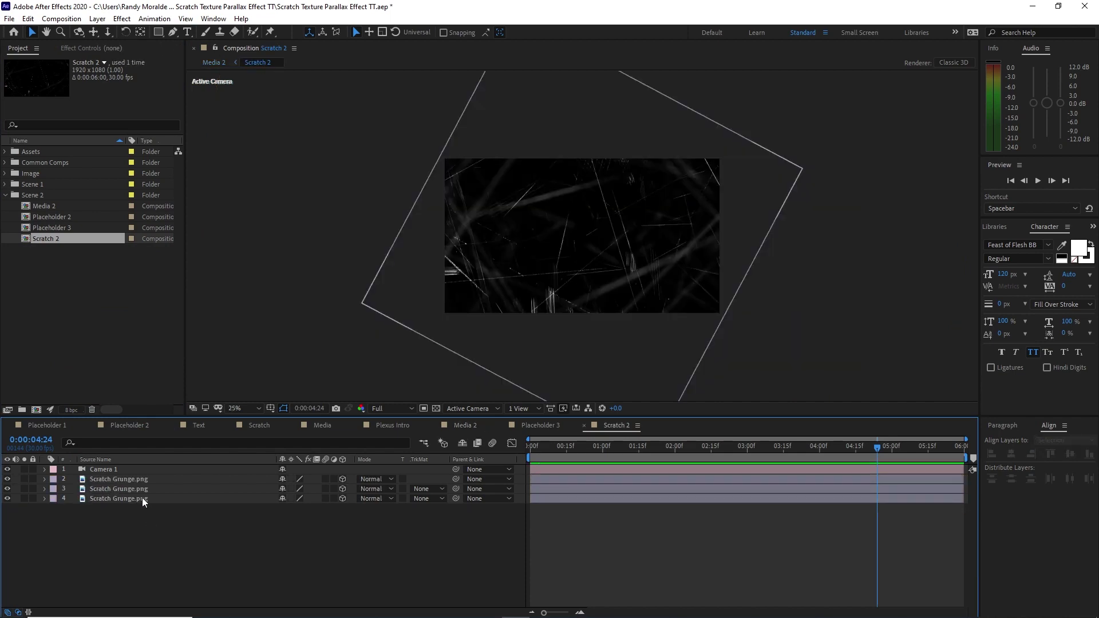
left_click(142, 497)
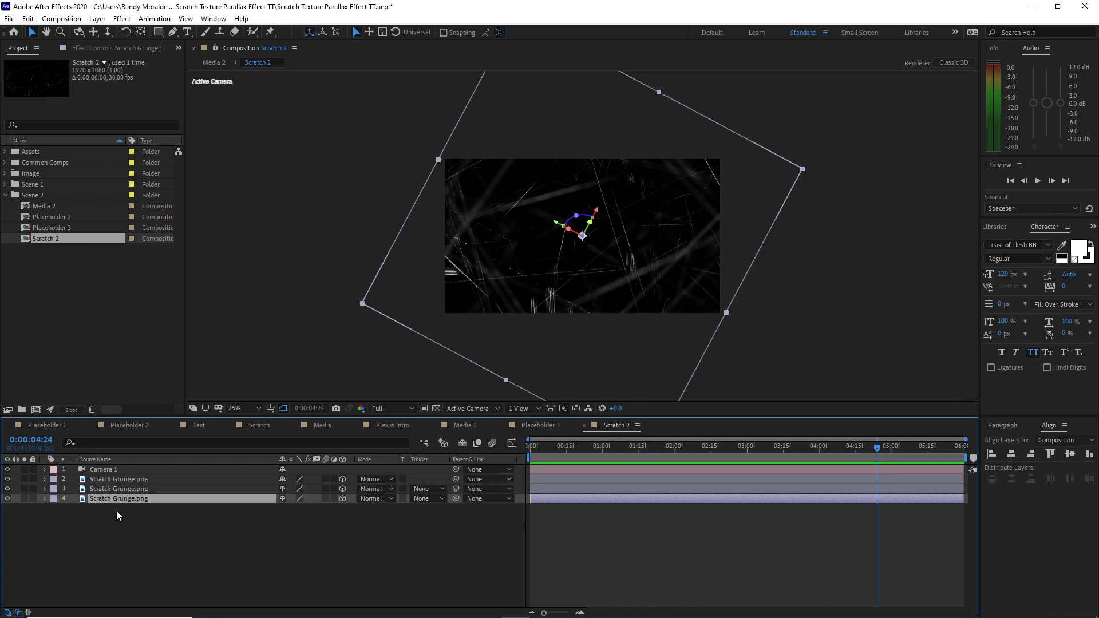
key("r")
left_click_drag(295, 537, 272, 572)
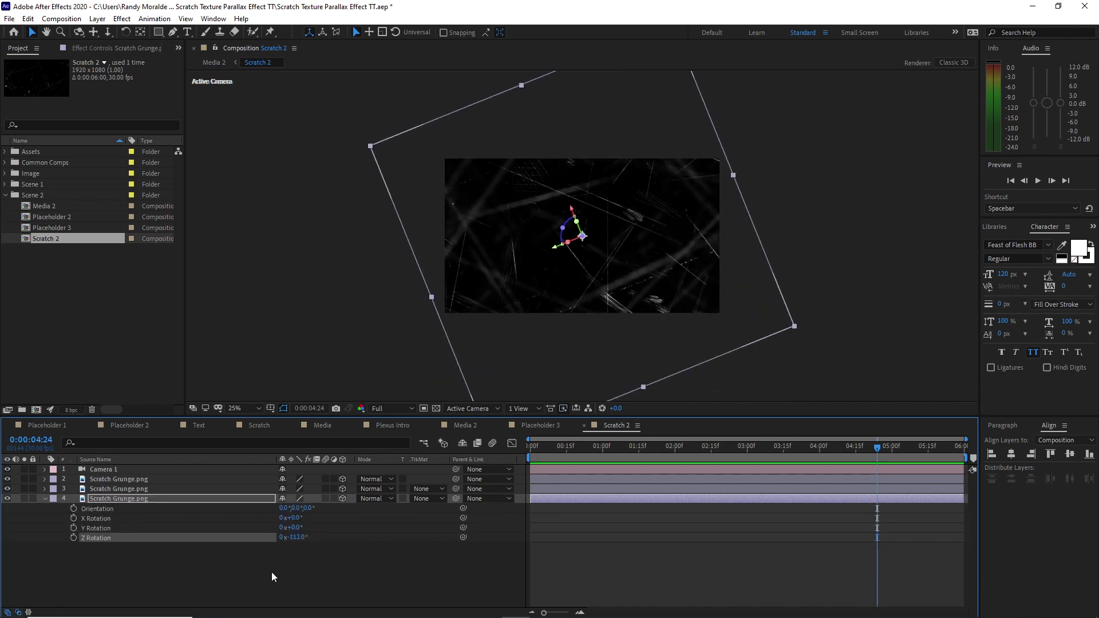
Set the Z Rotation of the topmost Scratch Grunge.png layer in the Scratch 2 composition to 120°
left_click(148, 481)
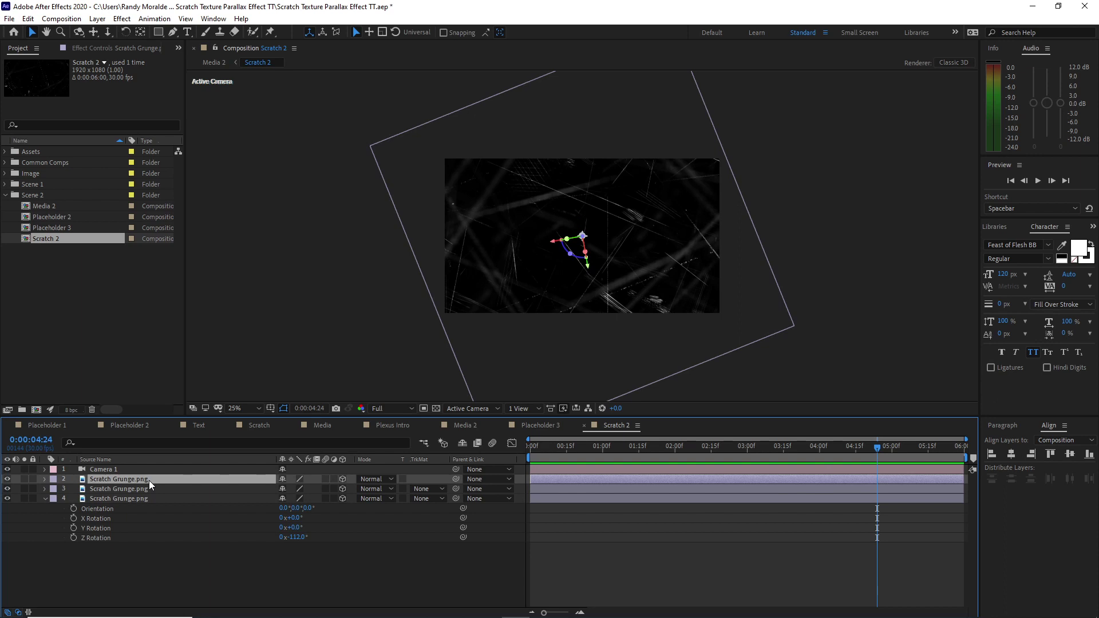
key("r")
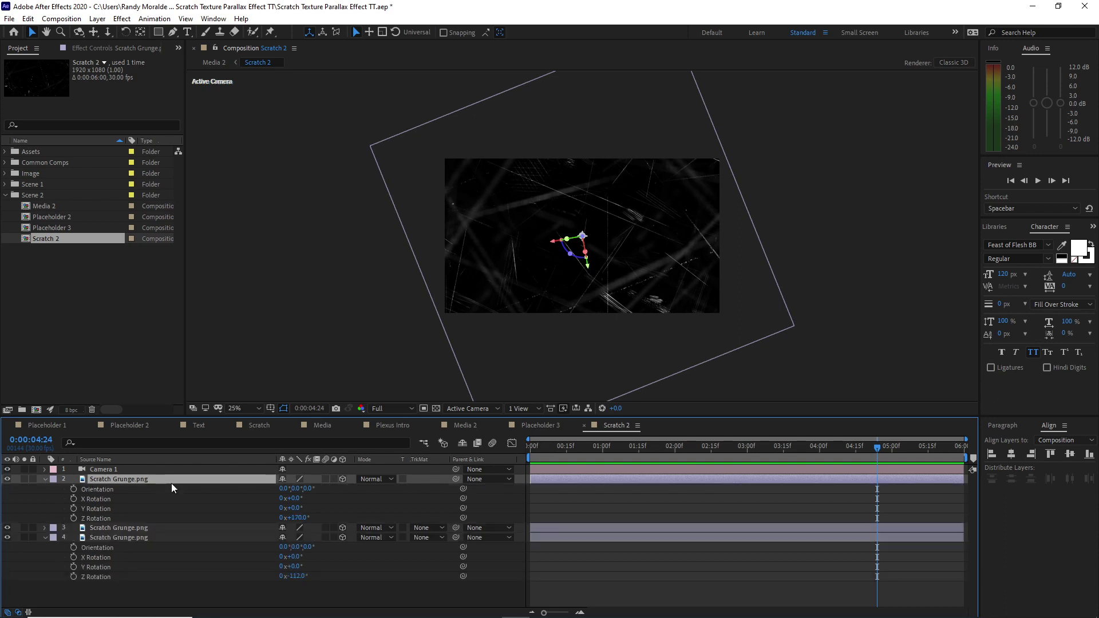
type("120")
Close the Scratch 2 and Placeholder 3 timelines and delete the Placeholder 3 composition from the project
left_click(584, 426)
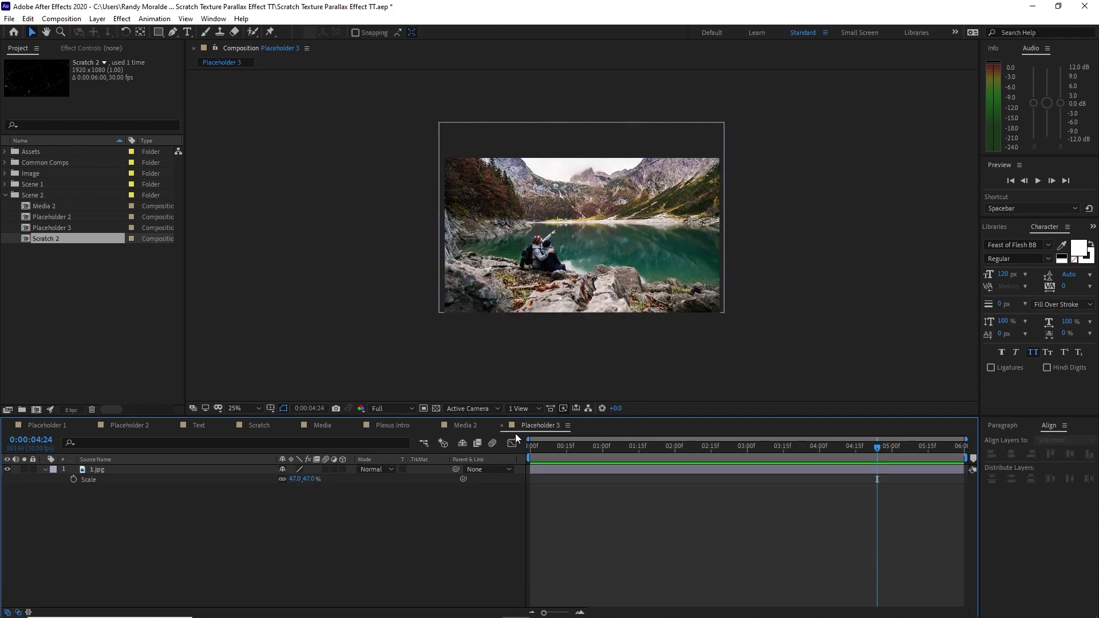
left_click(502, 425)
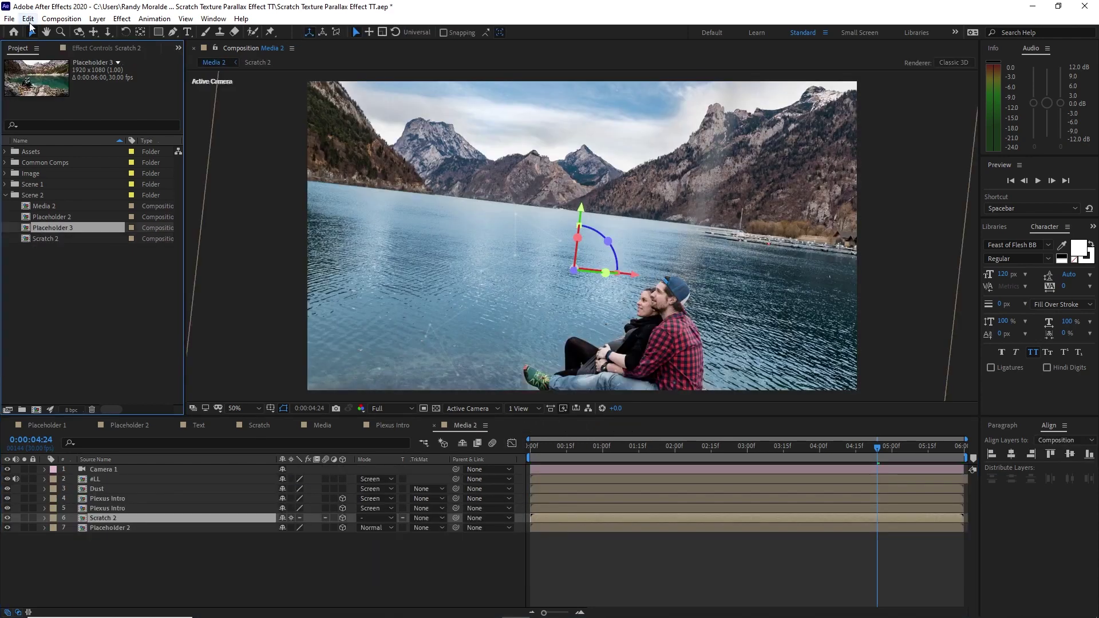
left_click(29, 19)
left_click(39, 161)
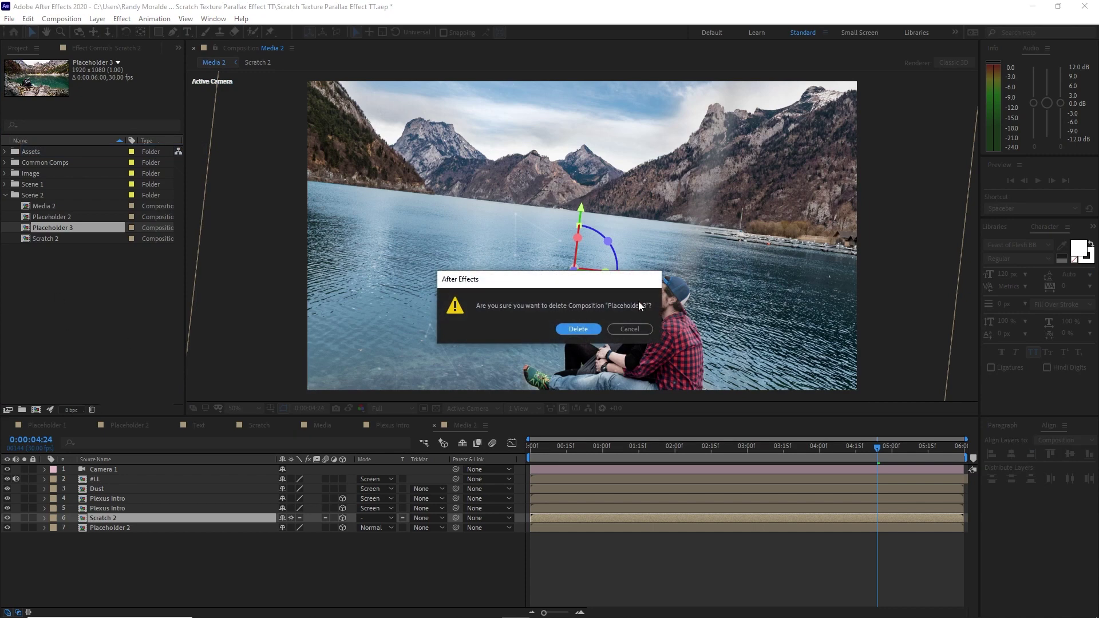
left_click(585, 328)
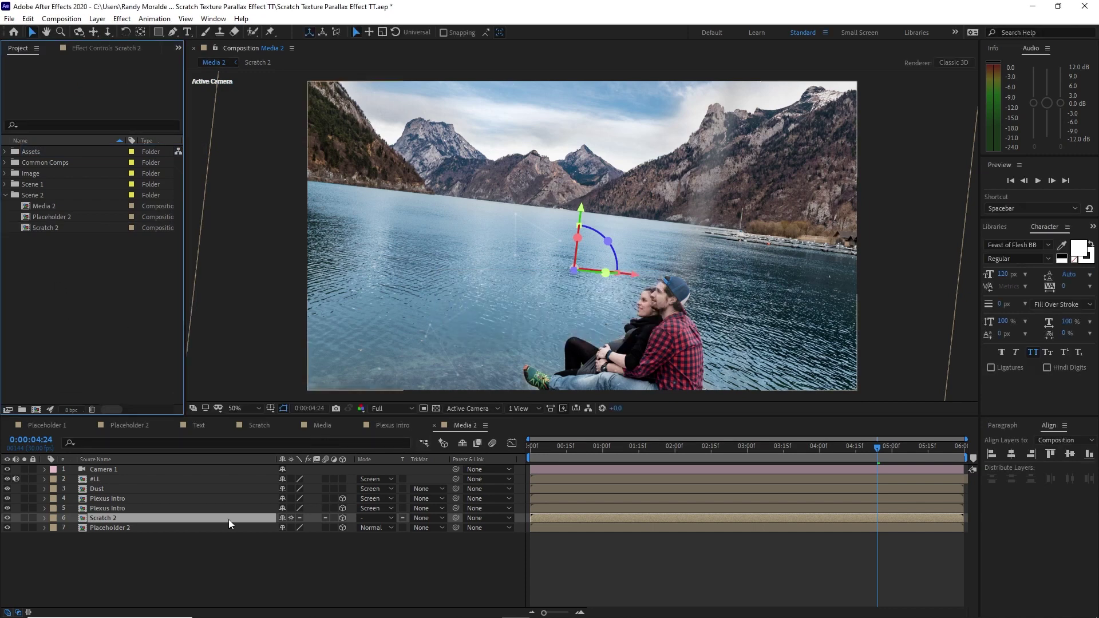
Preview the Media 2 composition from its first frame to check the varied scratches
left_click(228, 519)
key("Home")
key("comma")
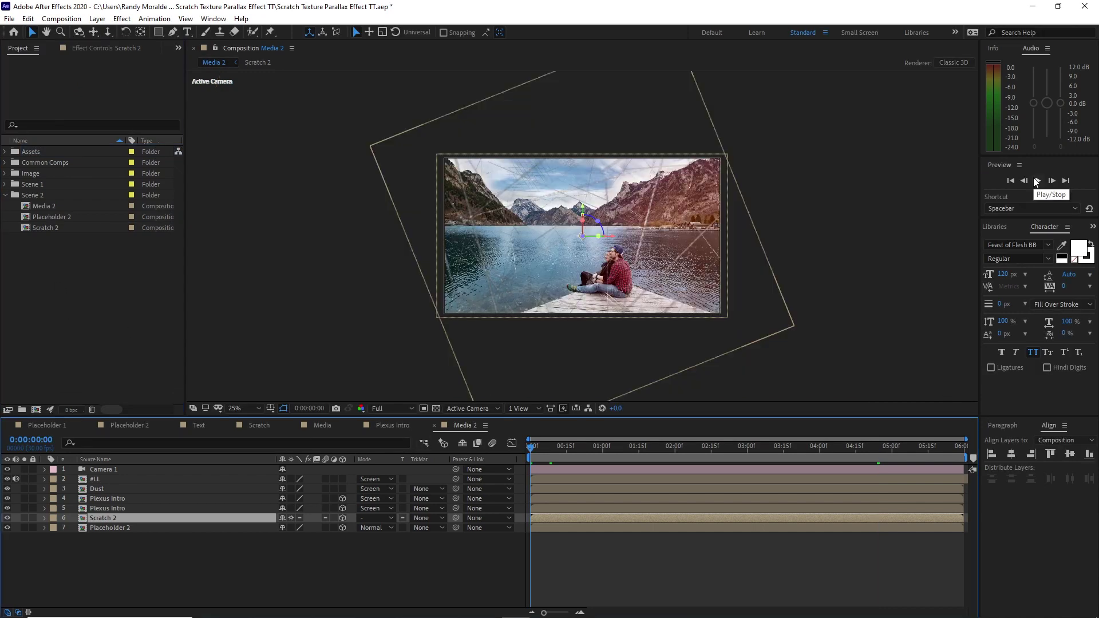
left_click(1037, 180)
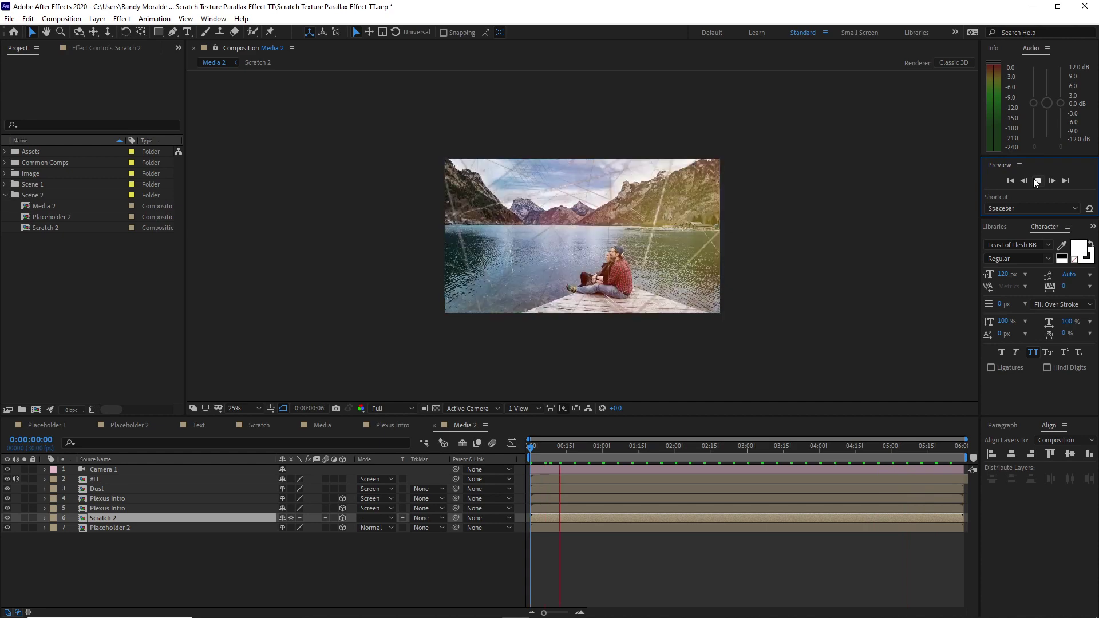
left_click(1036, 181)
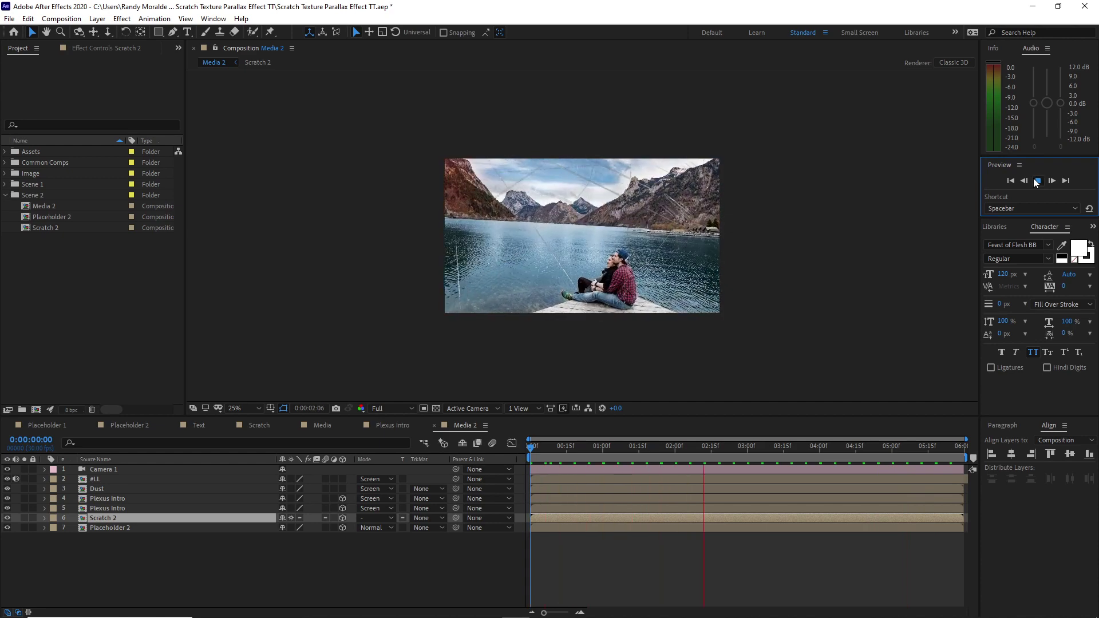
Create a 1920 x 1080 composition named Main with a frame rate of 30 fps
left_click(61, 19)
left_click(74, 32)
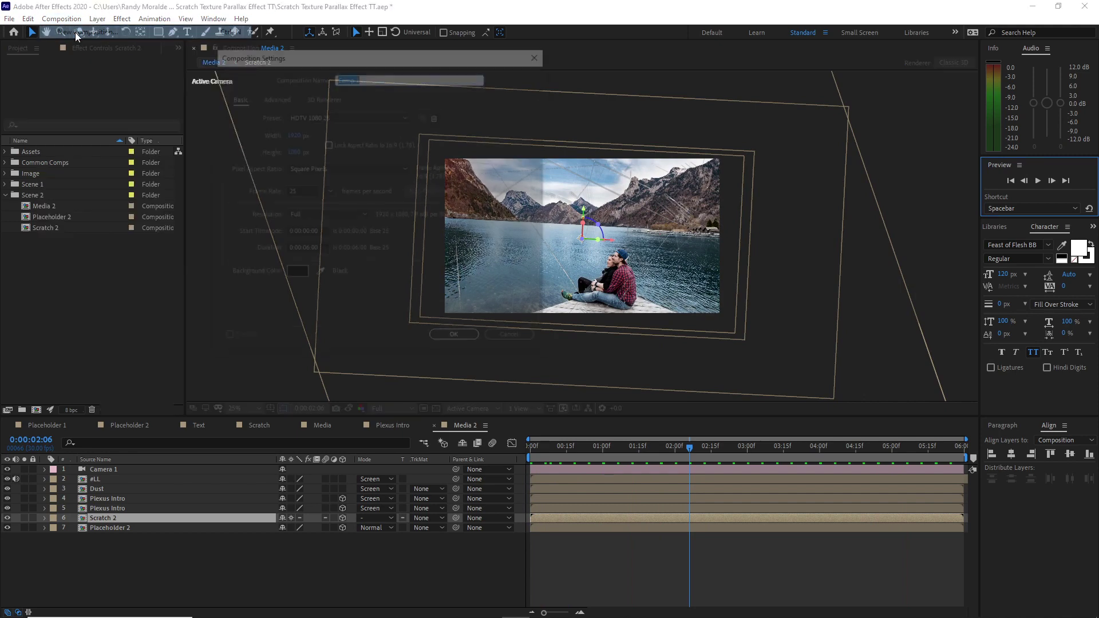
type("M")
key("Caps_Lock")
type("ain")
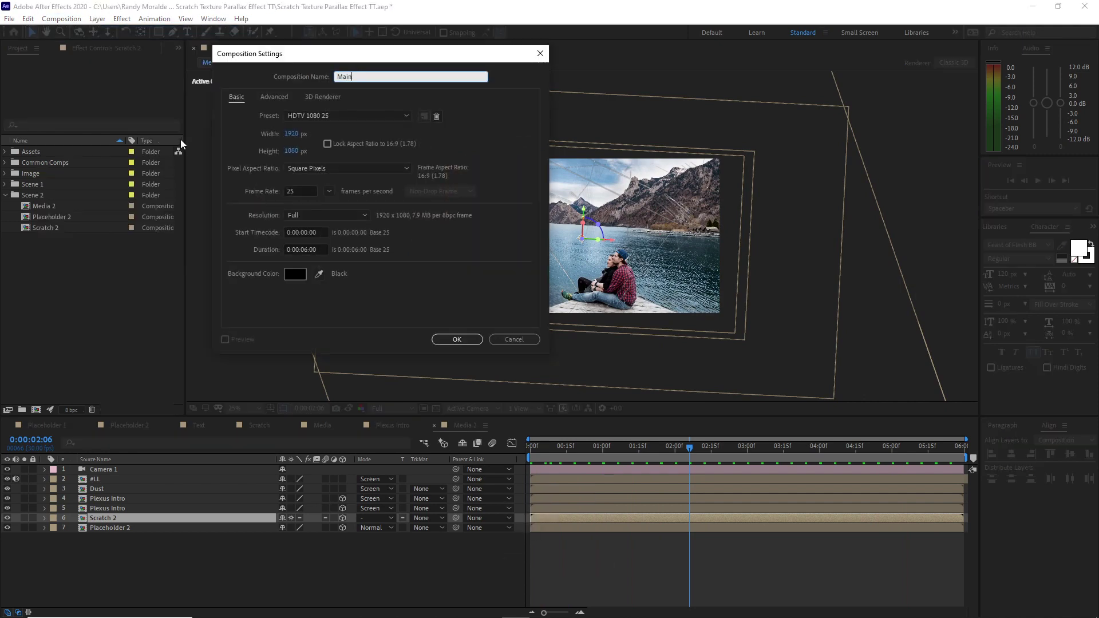
left_click(287, 190)
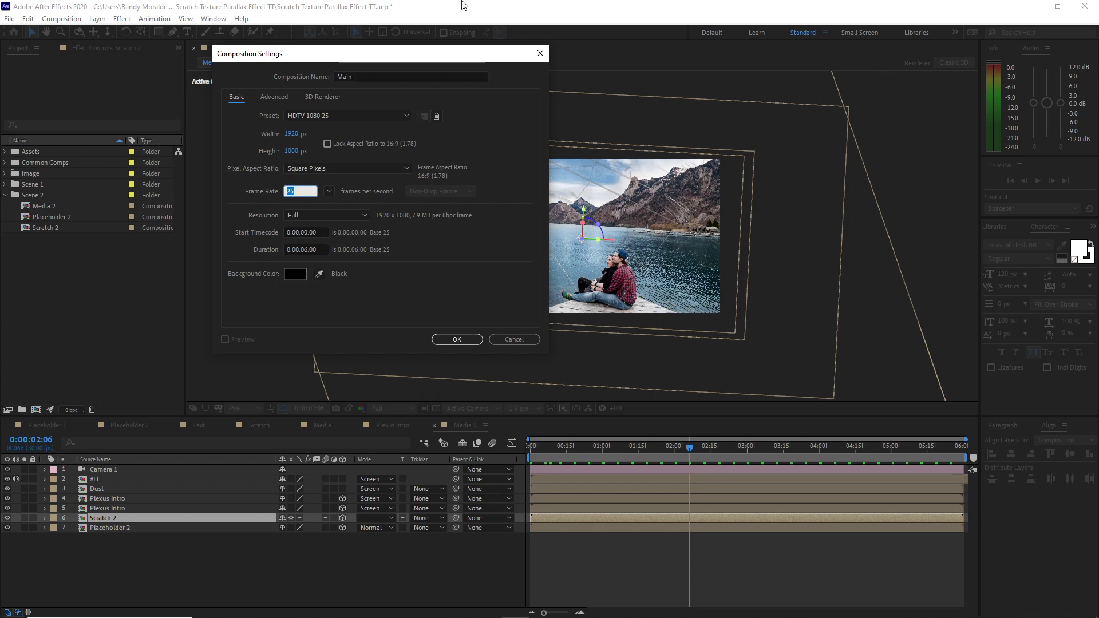
type("30")
left_click(450, 341)
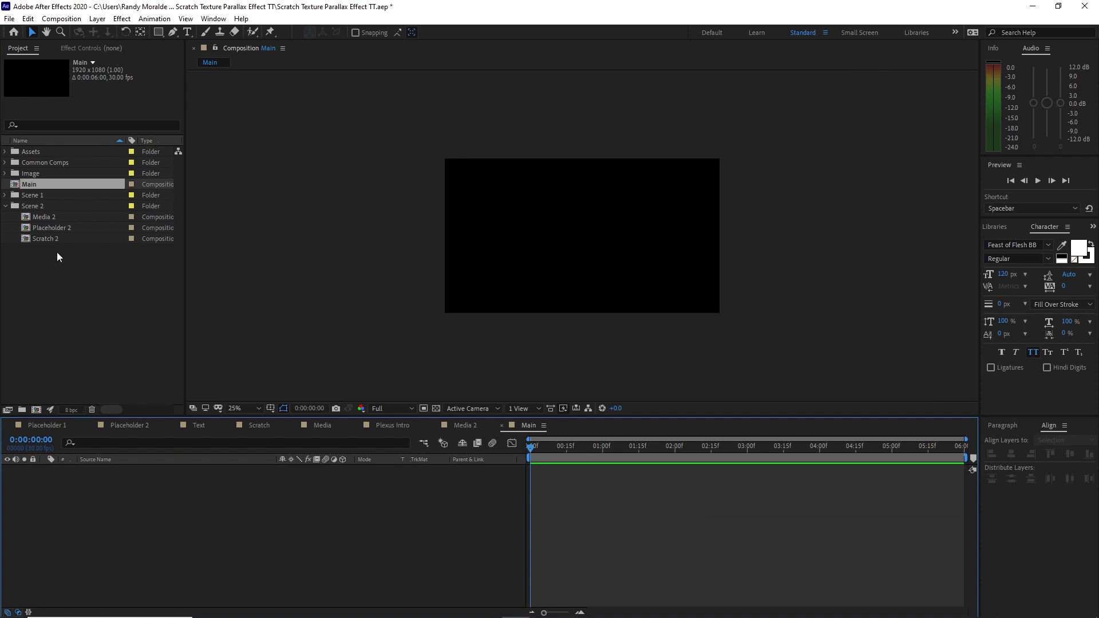
Add the Media composition from Scene 1 to Main and place Media 2 from Scene 2 above it
left_click(6, 196)
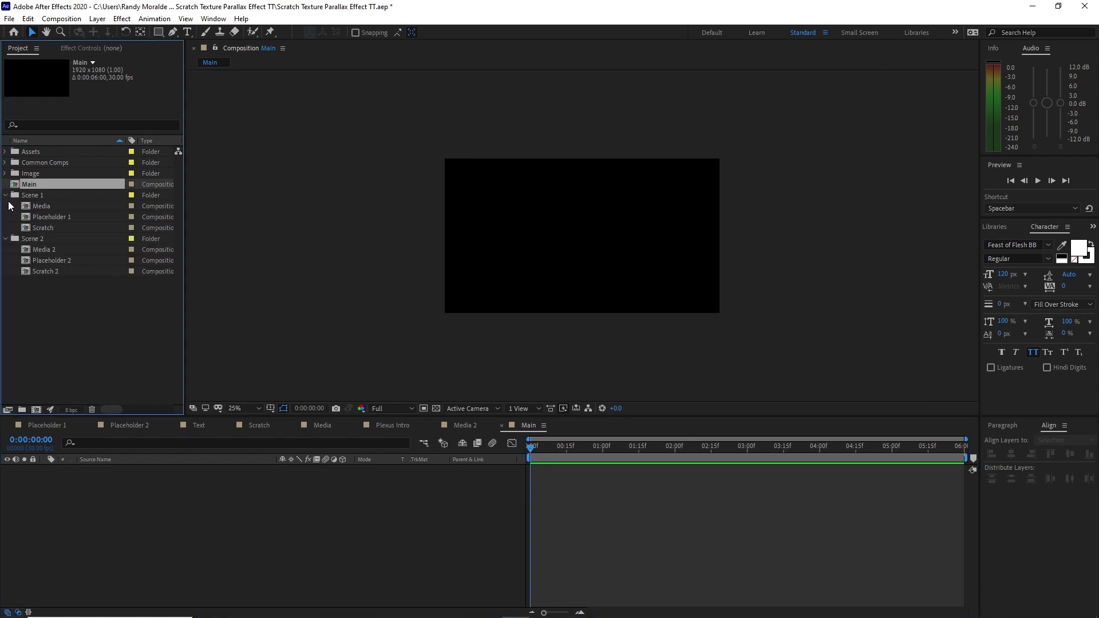
left_click(41, 206)
left_click_drag(41, 206, 85, 481)
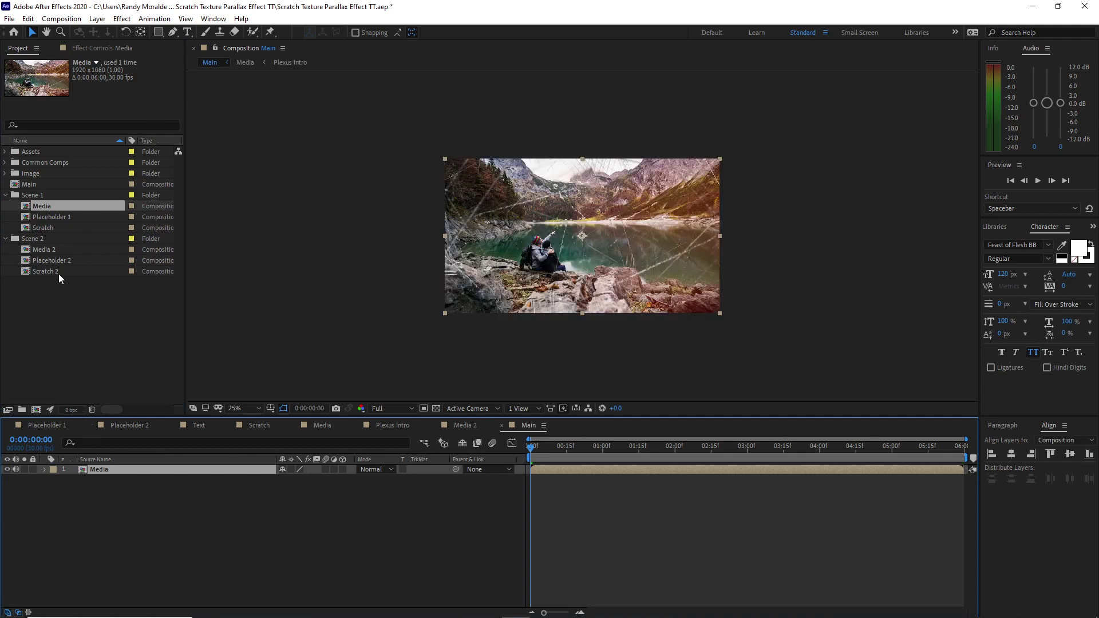
left_click_drag(55, 253, 124, 465)
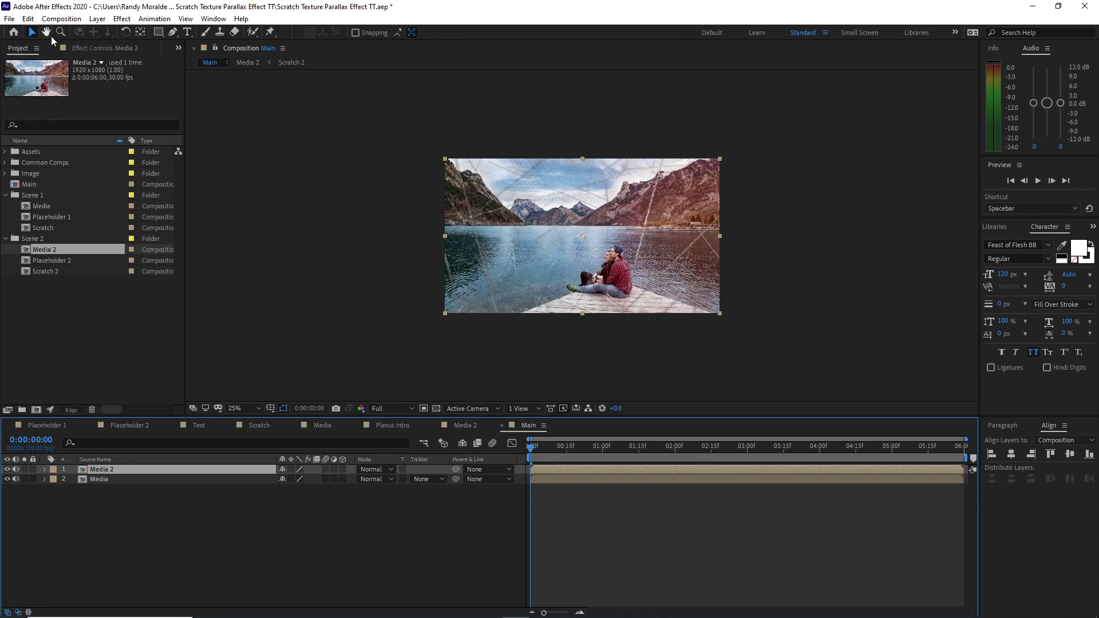
Set the Main composition's duration to 0:00:12:00 and show its full length in the timeline
left_click(62, 18)
left_click(86, 48)
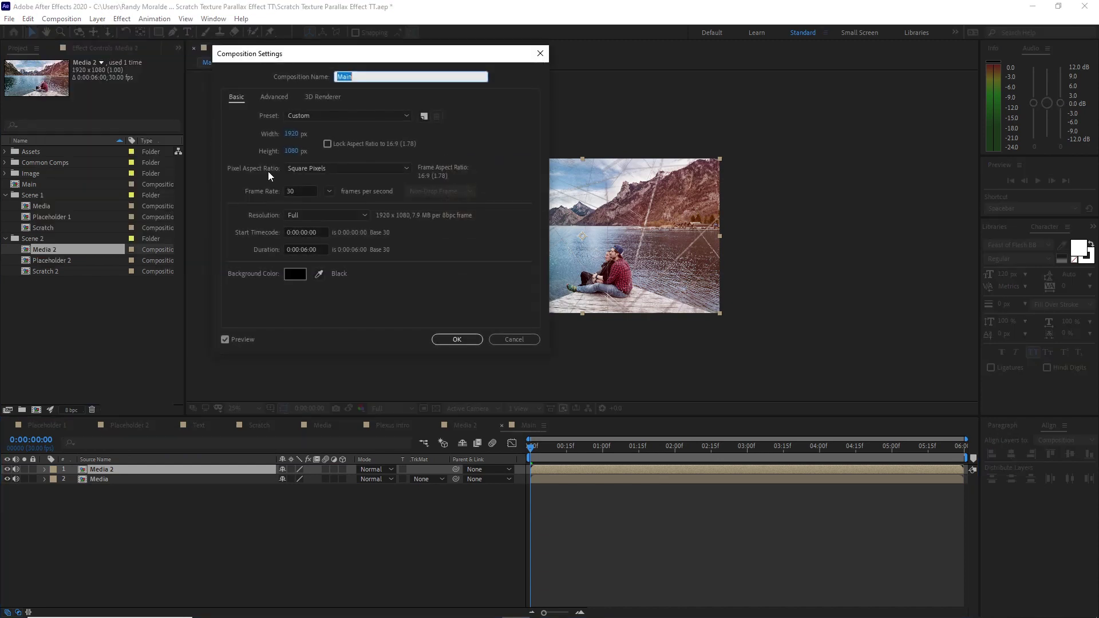
double_click(311, 254)
key("BackSpace")
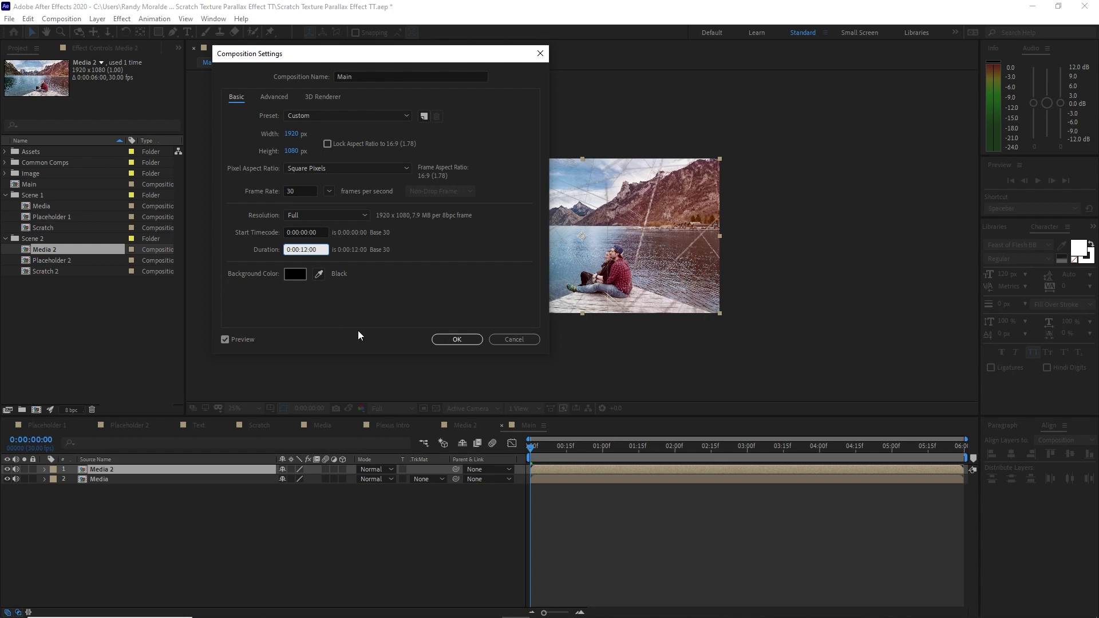
left_click(470, 340)
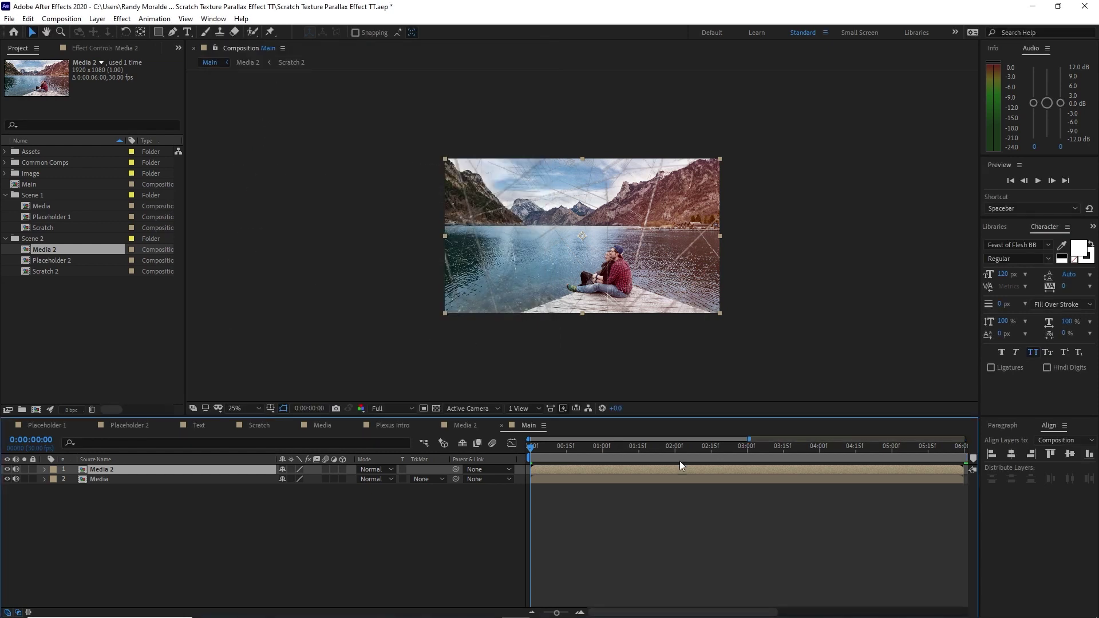
left_click_drag(750, 439, 966, 438)
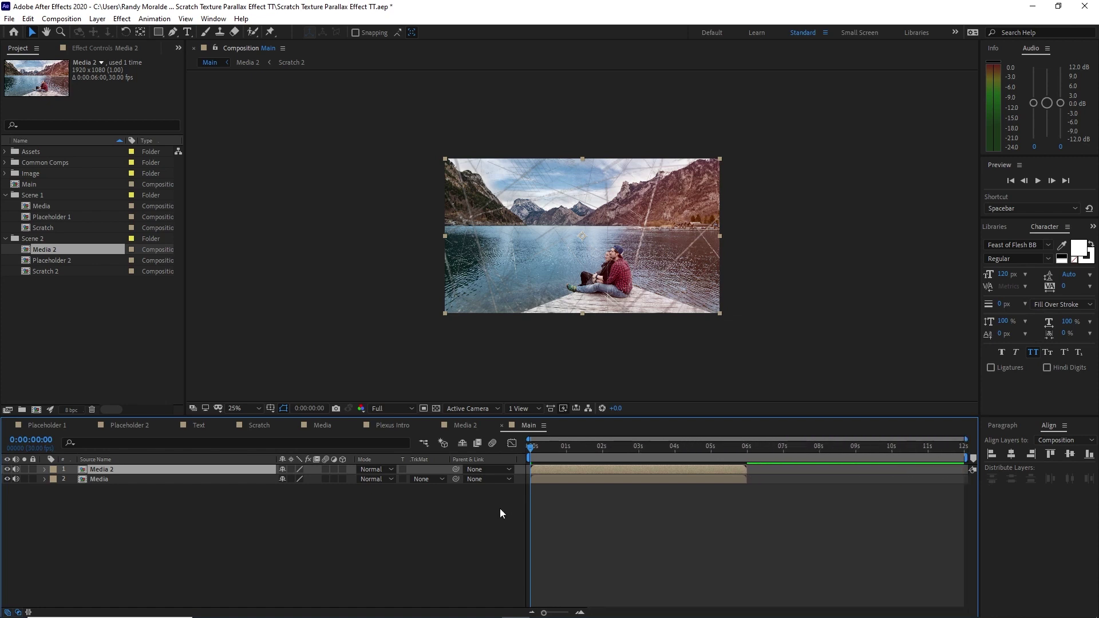
Shift the Media 2 layer to start at 6 seconds, where Media ends, and preview the Main composition
left_click_drag(551, 465, 772, 495)
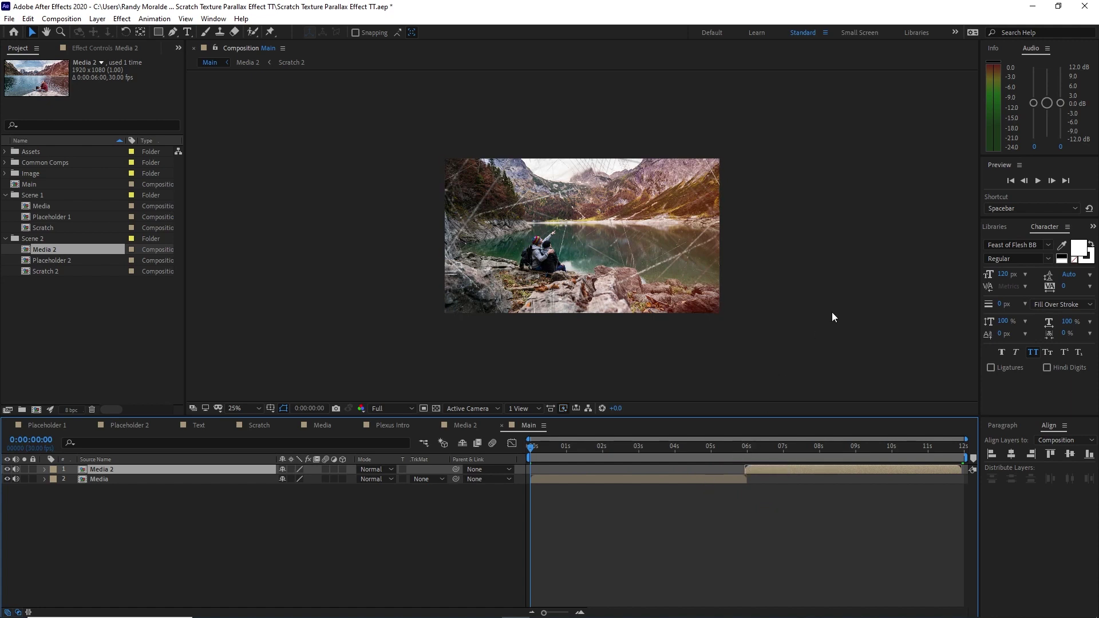
left_click(1038, 180)
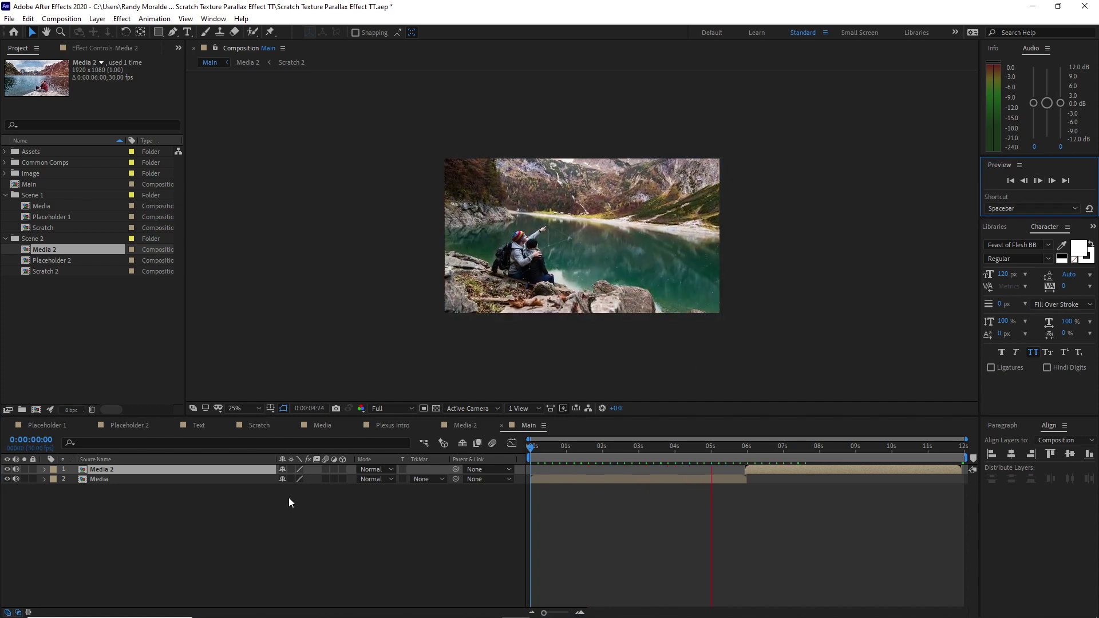
Add the Text composition from Common Comps to the Media composition, directly below Camera 1
left_click(321, 426)
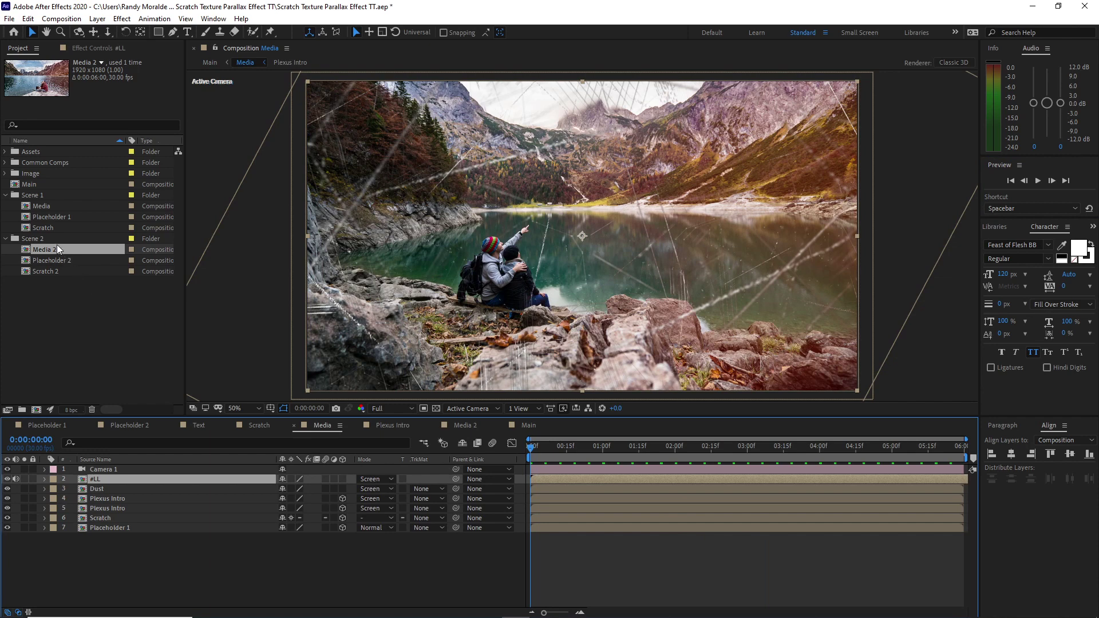
left_click(6, 163)
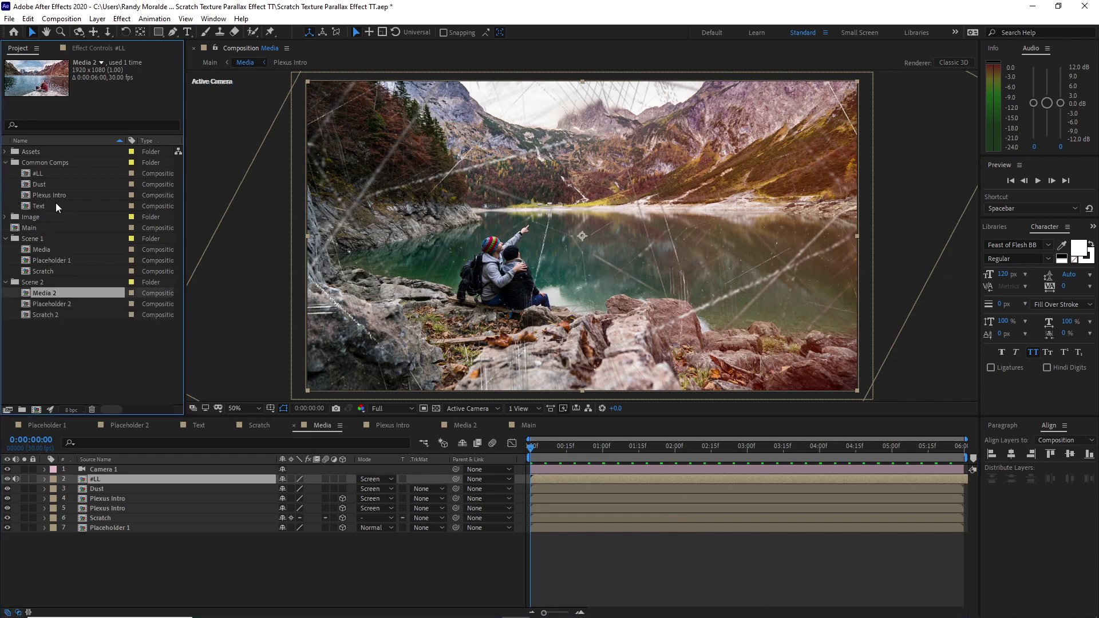
left_click_drag(56, 202, 143, 477)
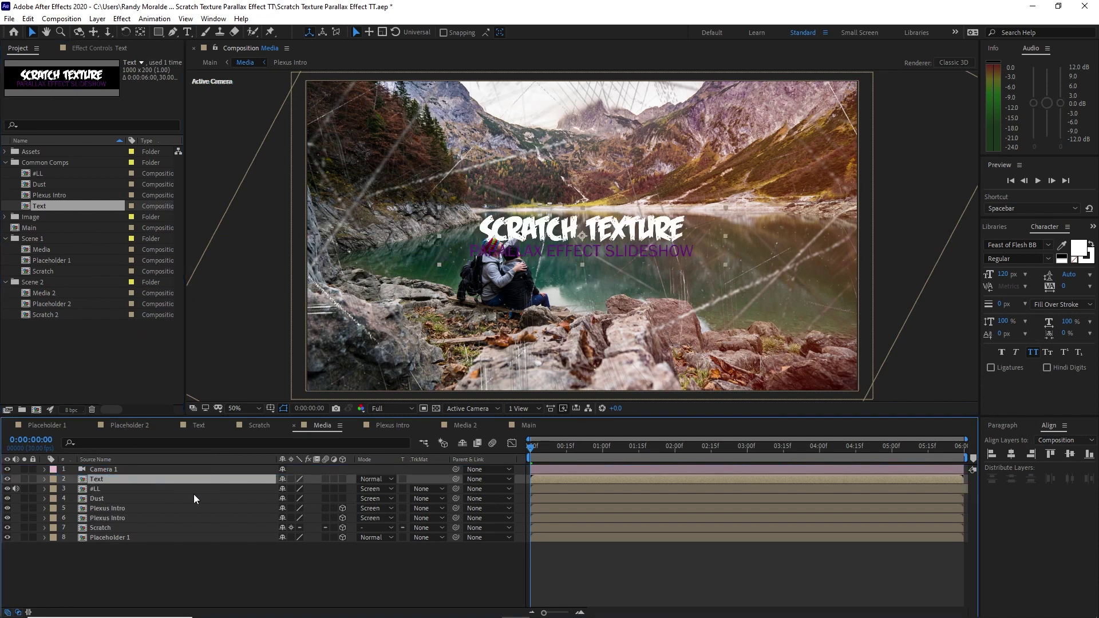
Make the Text layer 3D, set its Z position to 1000, and preview the title in the Main composition
left_click(343, 479)
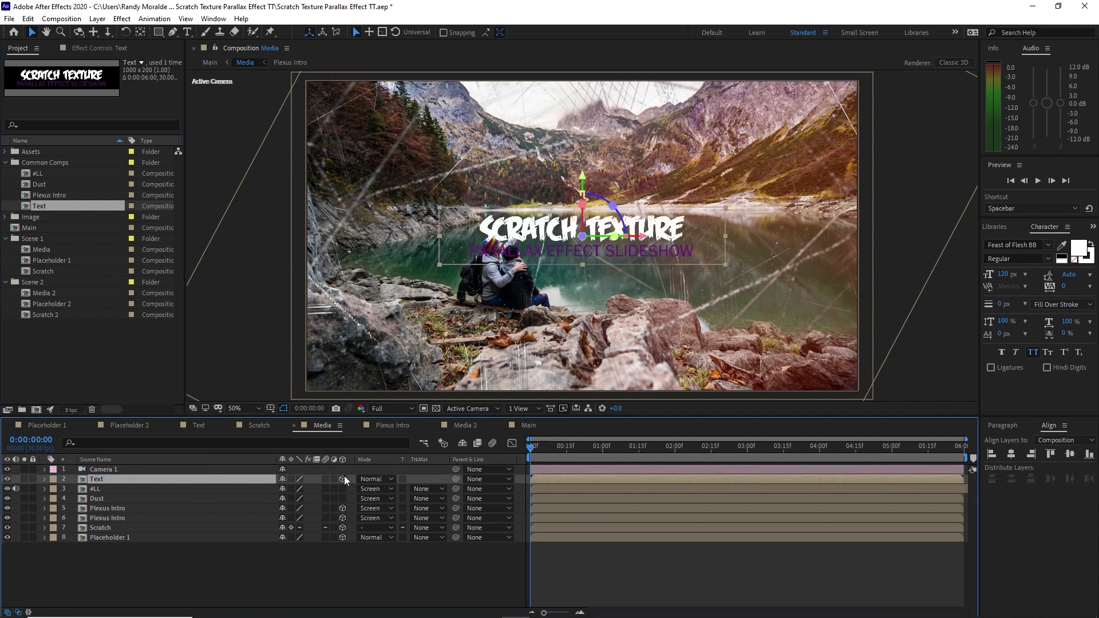
key("p")
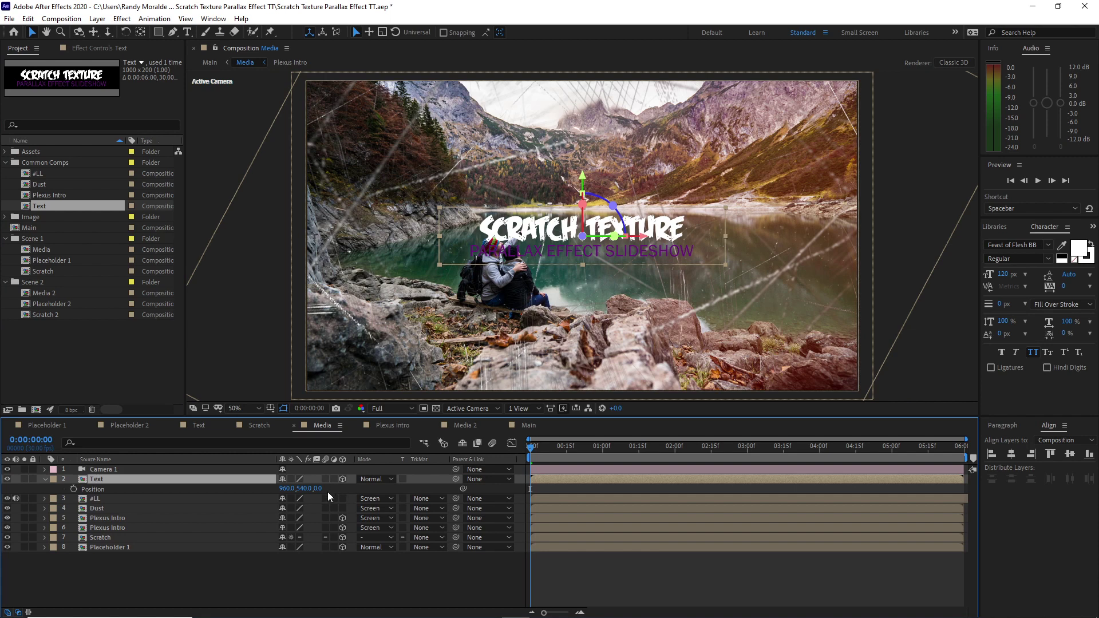
left_click(320, 489)
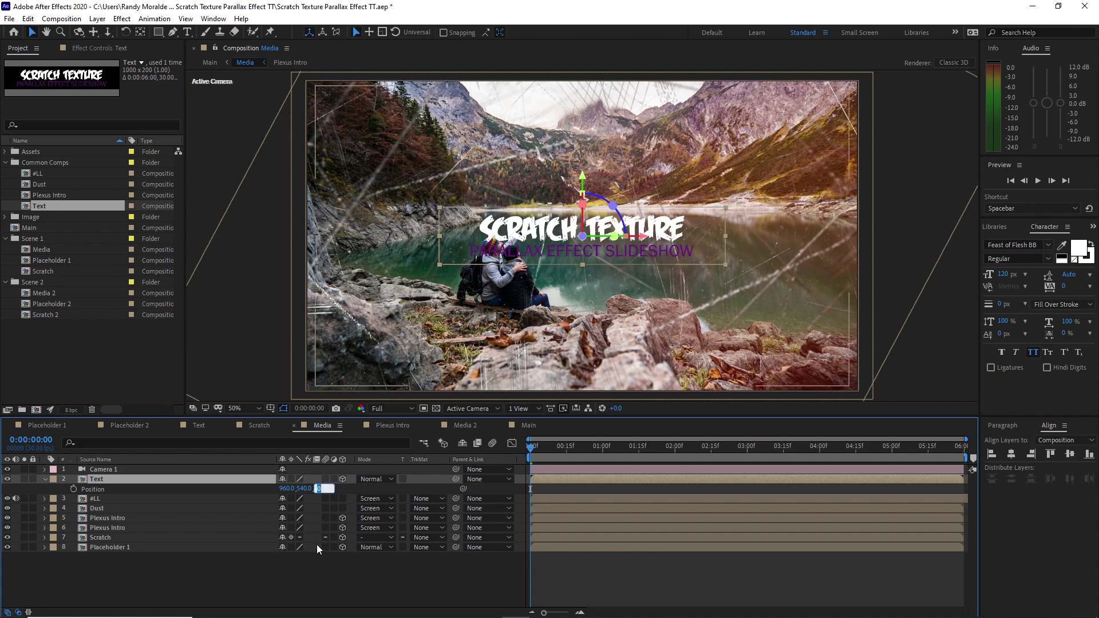
type("1000")
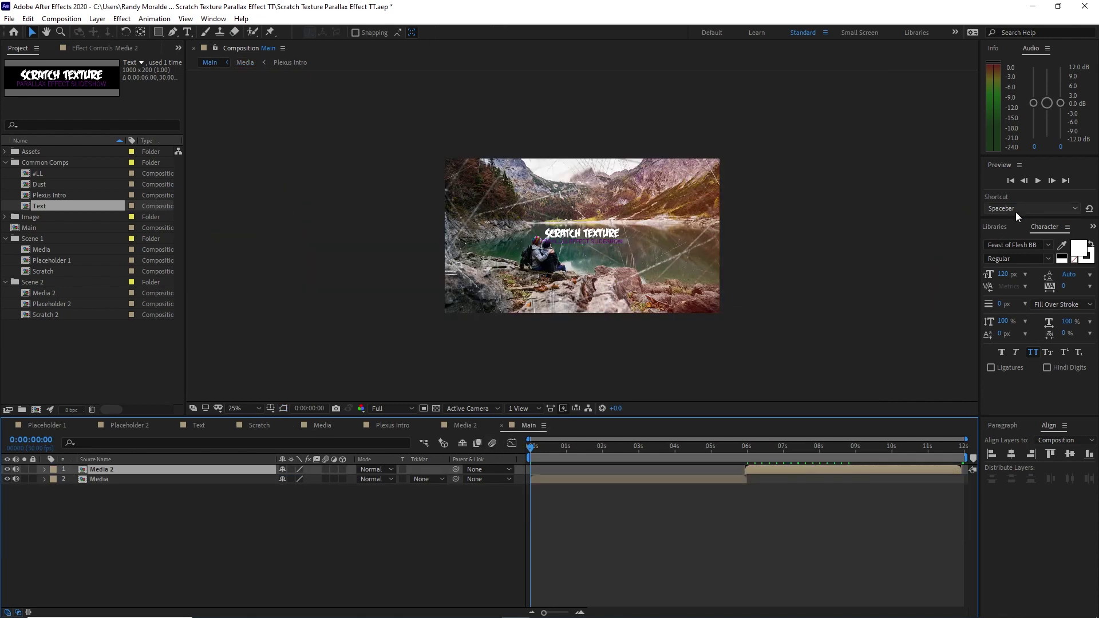
left_click(1037, 180)
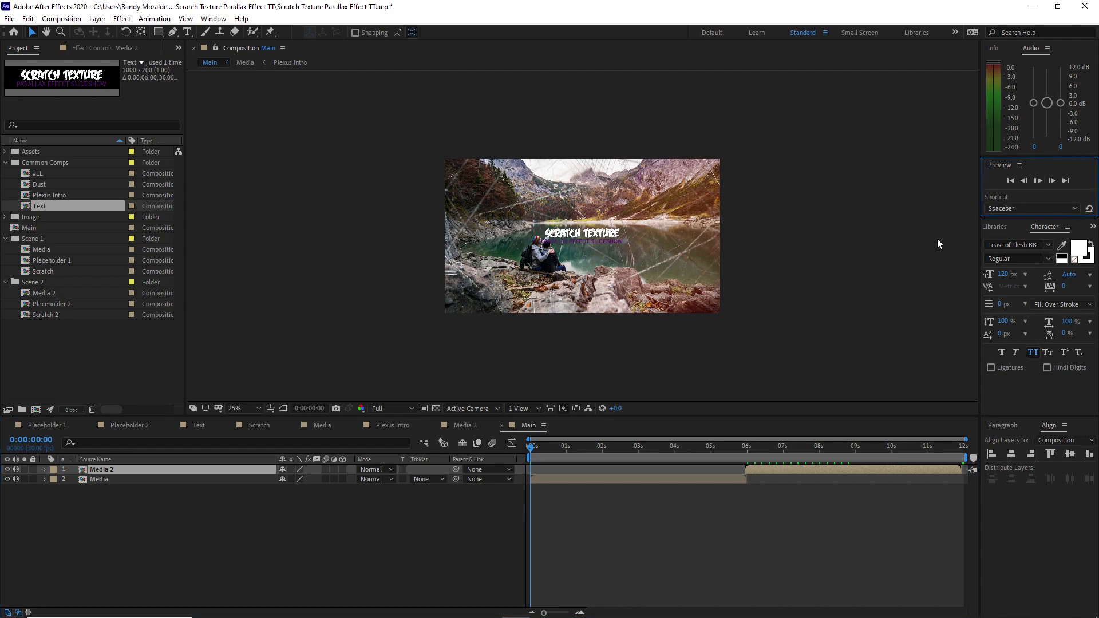